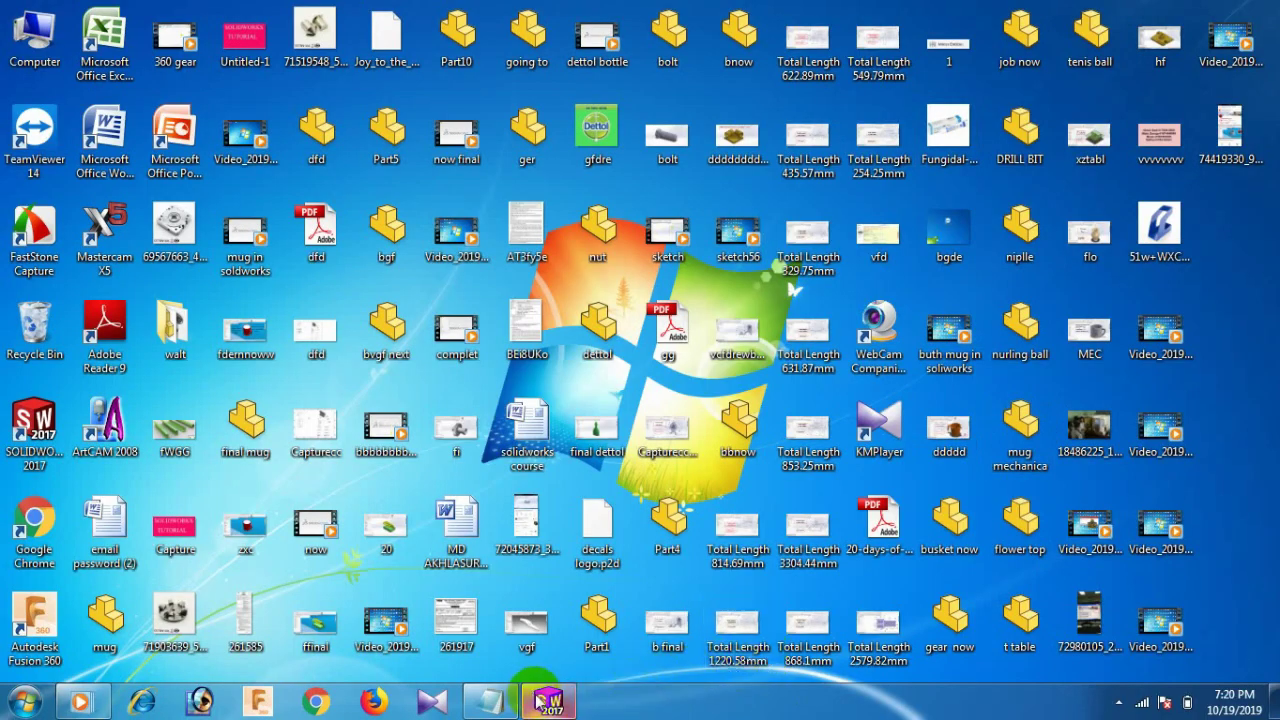
Restore the SOLIDWORKS Part1 window from the taskbar.
{"action": "mouse_move", "coordinate": [548, 704]}
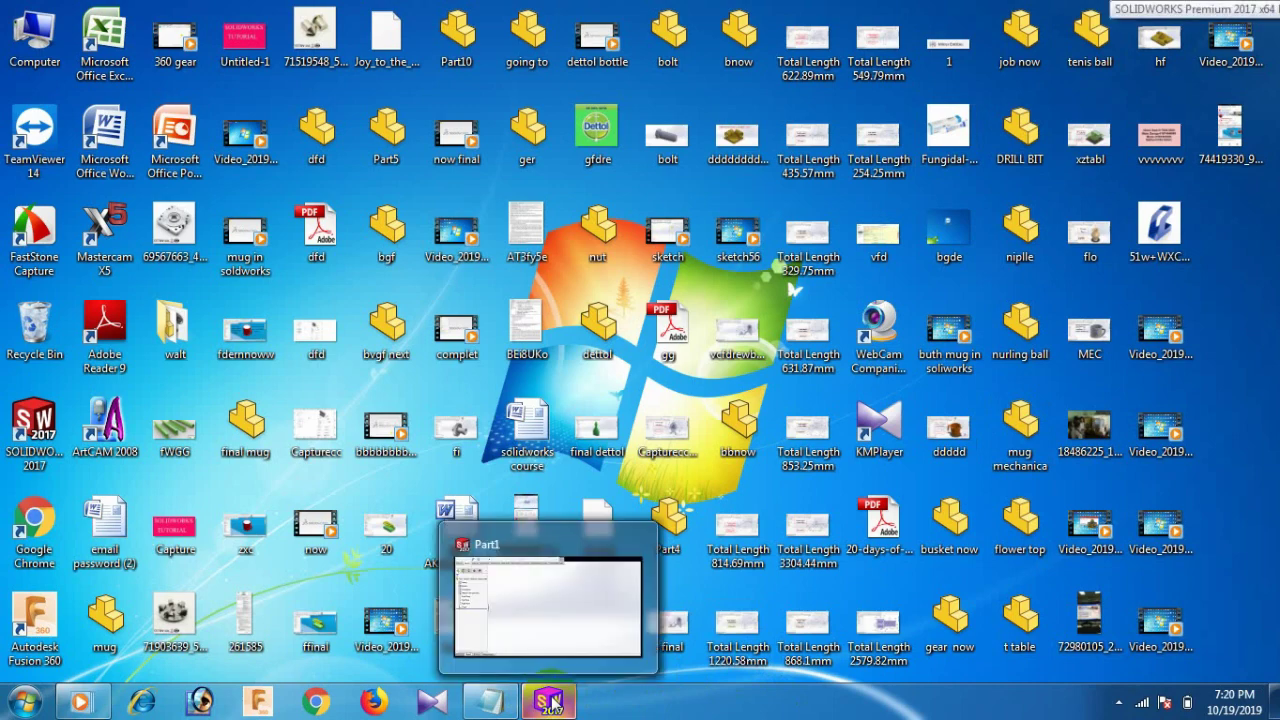
{"action": "left_click", "coordinate": [548, 703]}
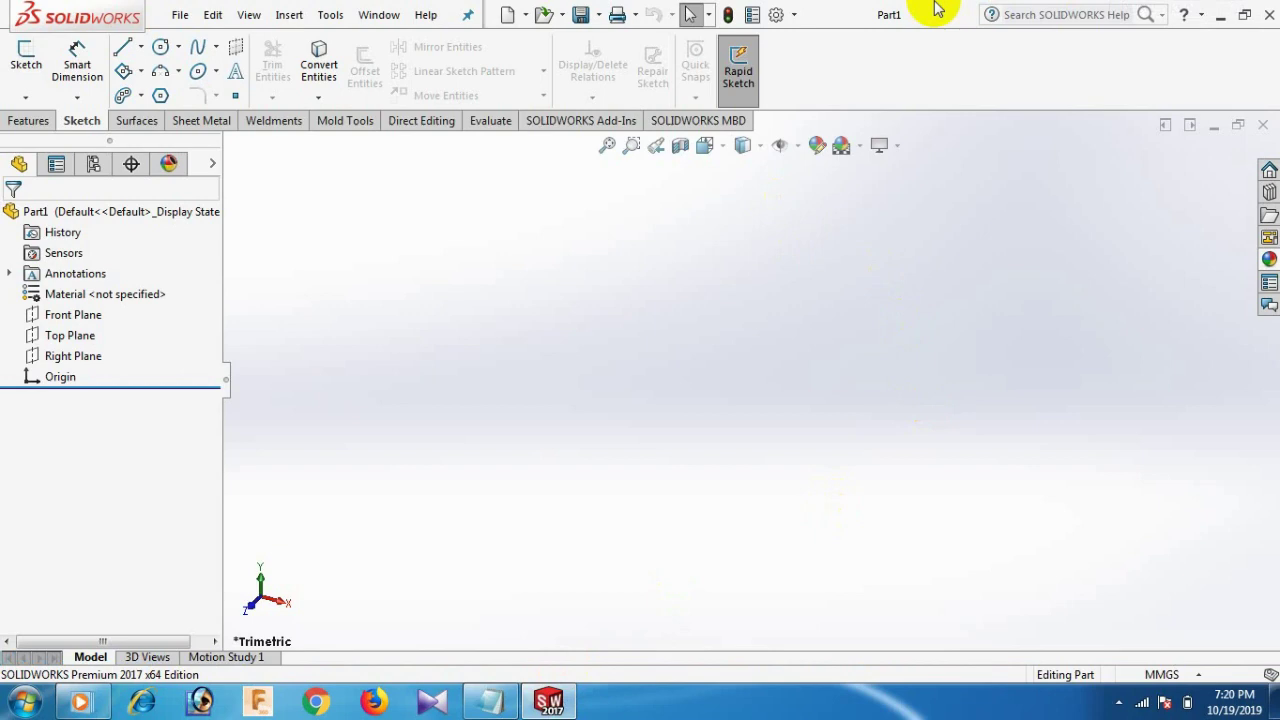
Create a new blank part document, Part2, through File > New.
{"action": "left_click", "coordinate": [178, 15]}
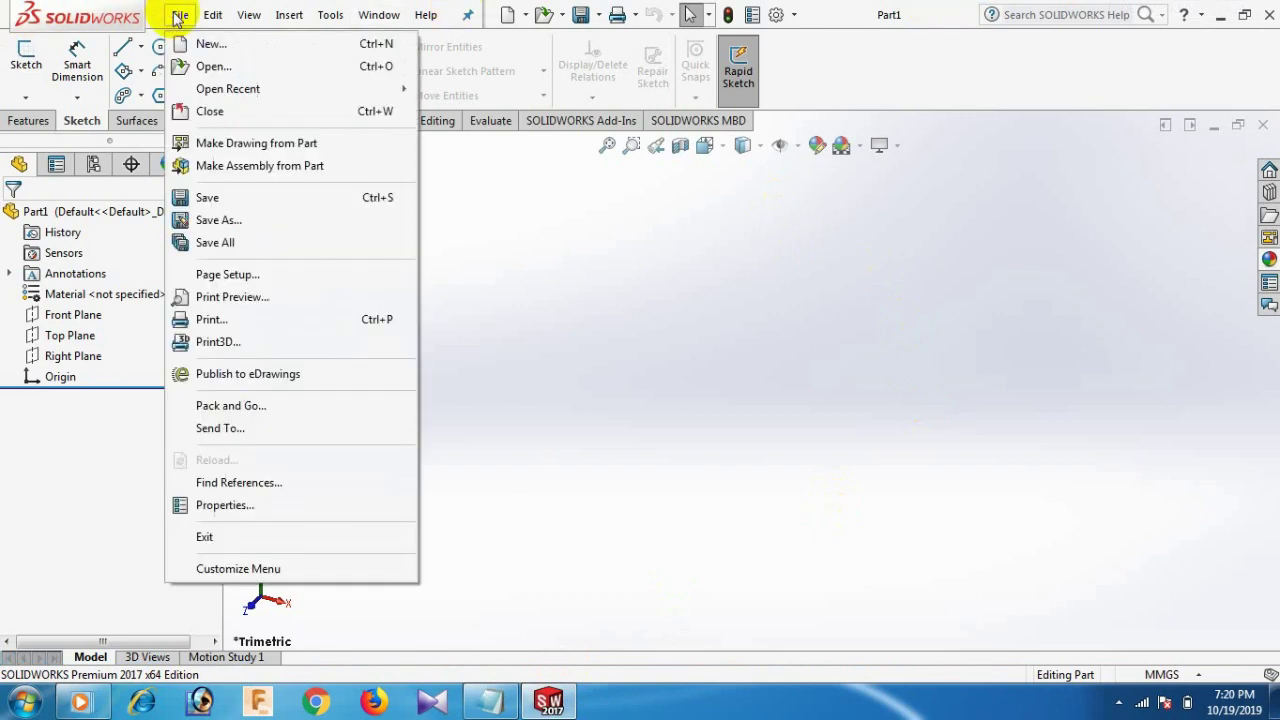
{"action": "left_click", "coordinate": [178, 15]}
{"action": "left_click", "coordinate": [210, 15]}
{"action": "mouse_move", "coordinate": [181, 10]}
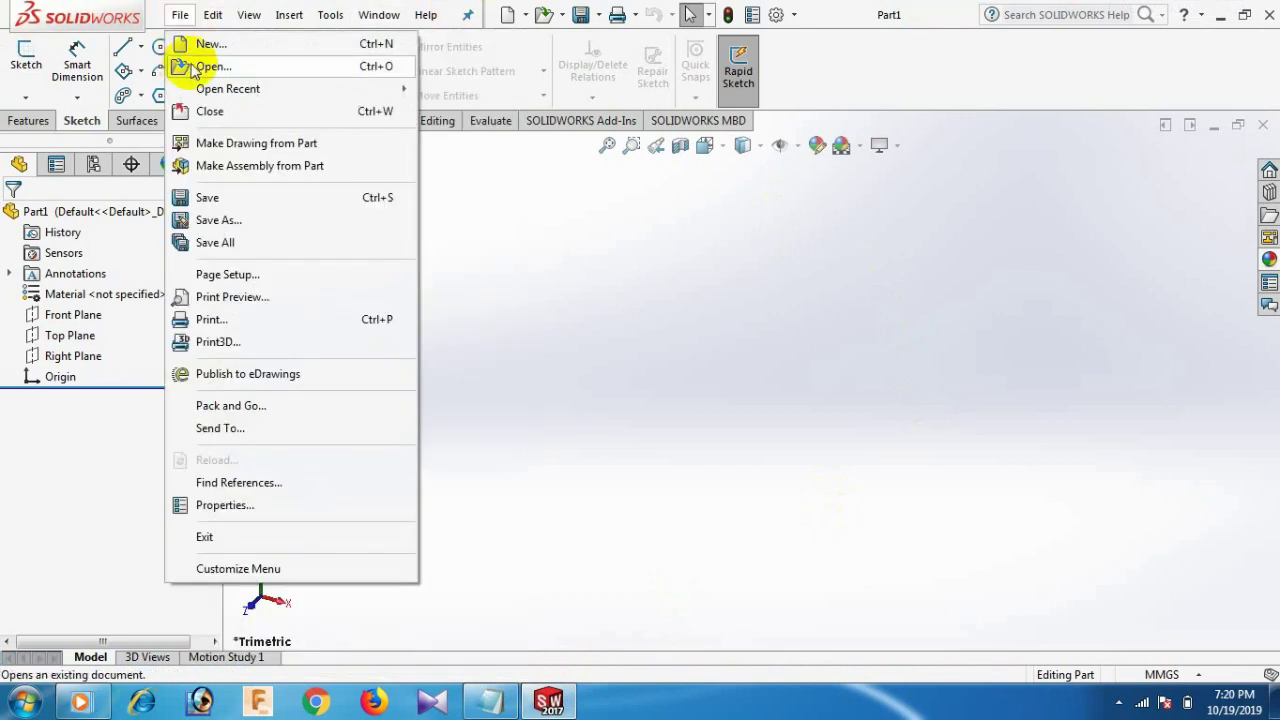
{"action": "left_click", "coordinate": [193, 44]}
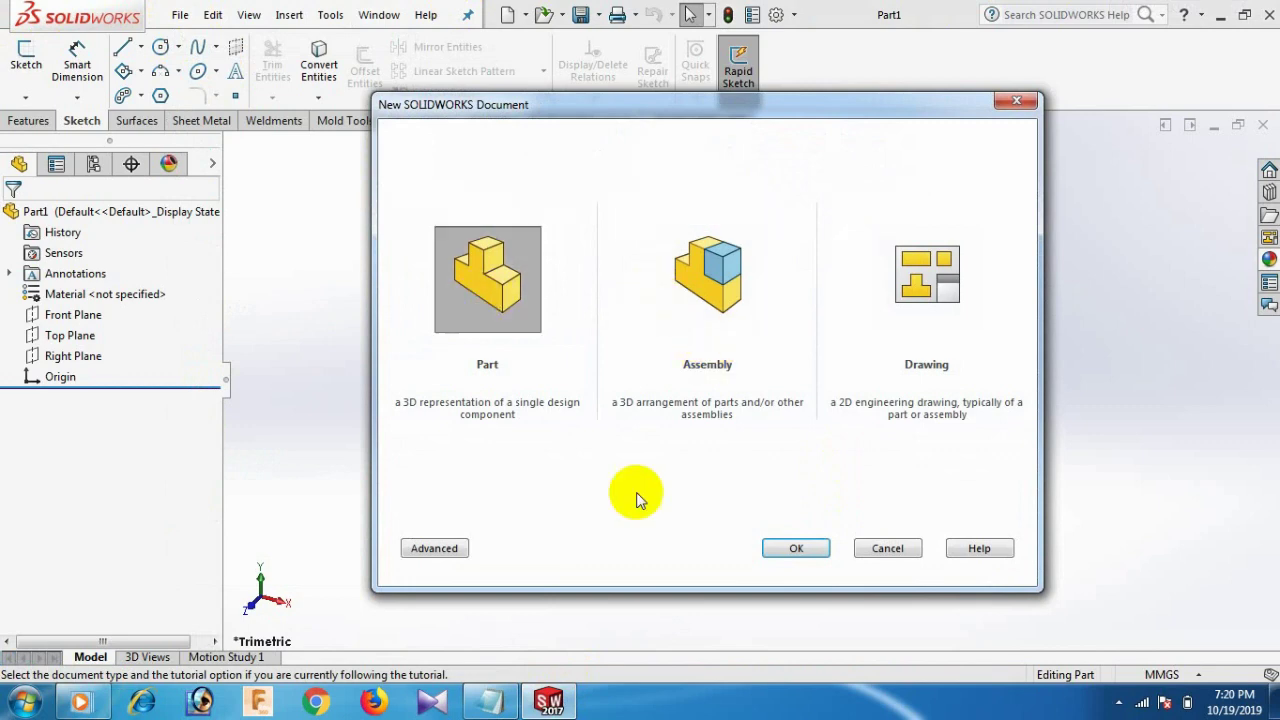
{"action": "left_click", "coordinate": [791, 547]}
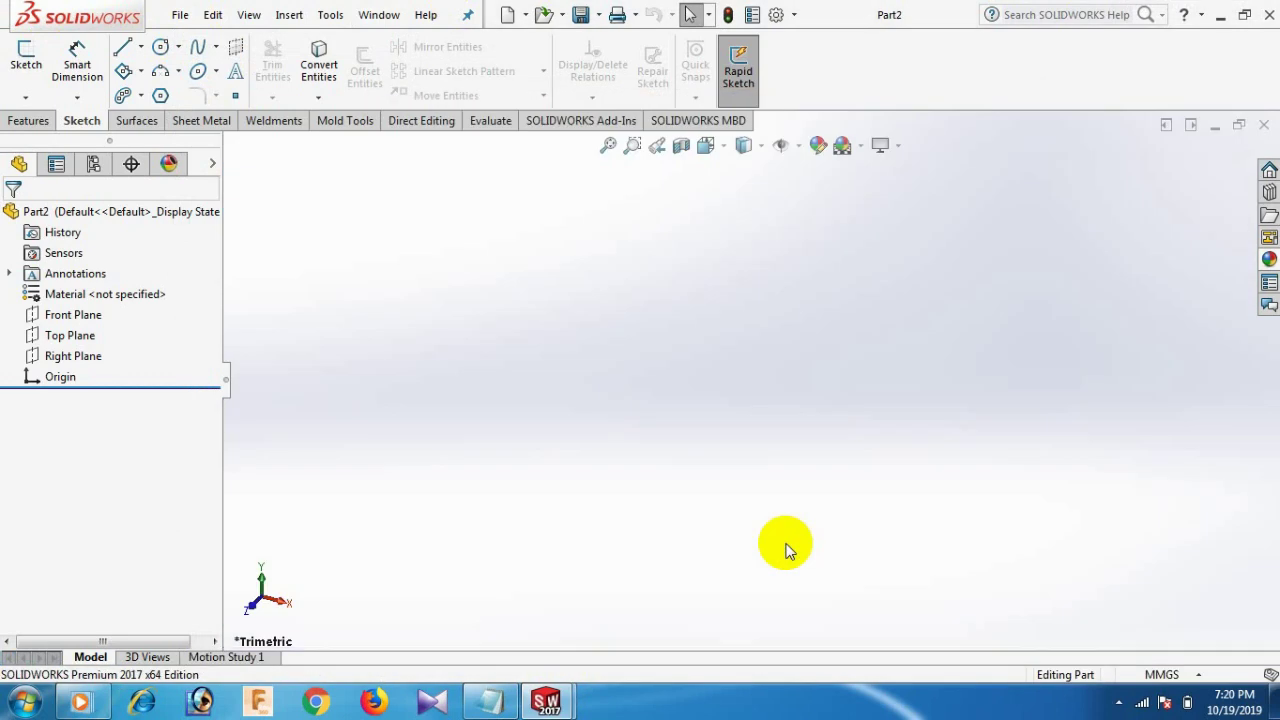
On the Front Plane, sketch a horizontal line from the origin and a slanted line rising up-right.
{"action": "left_click", "coordinate": [85, 316]}
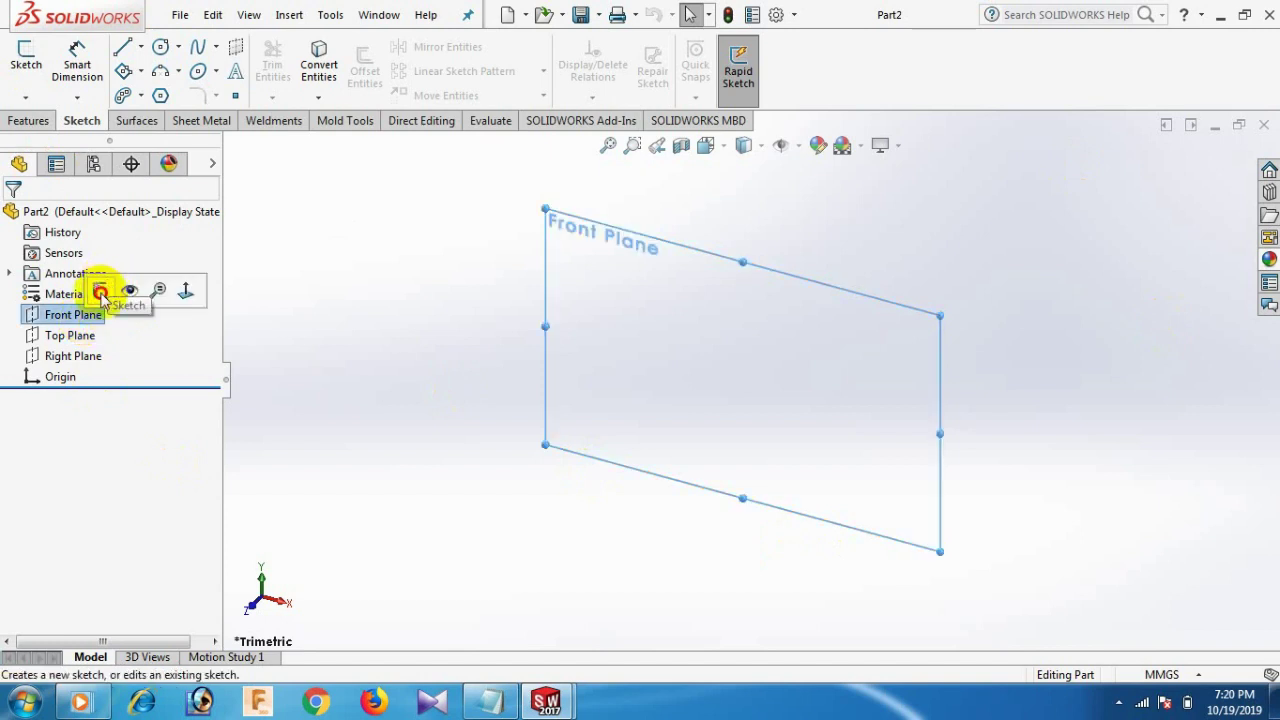
{"action": "left_click", "coordinate": [101, 292]}
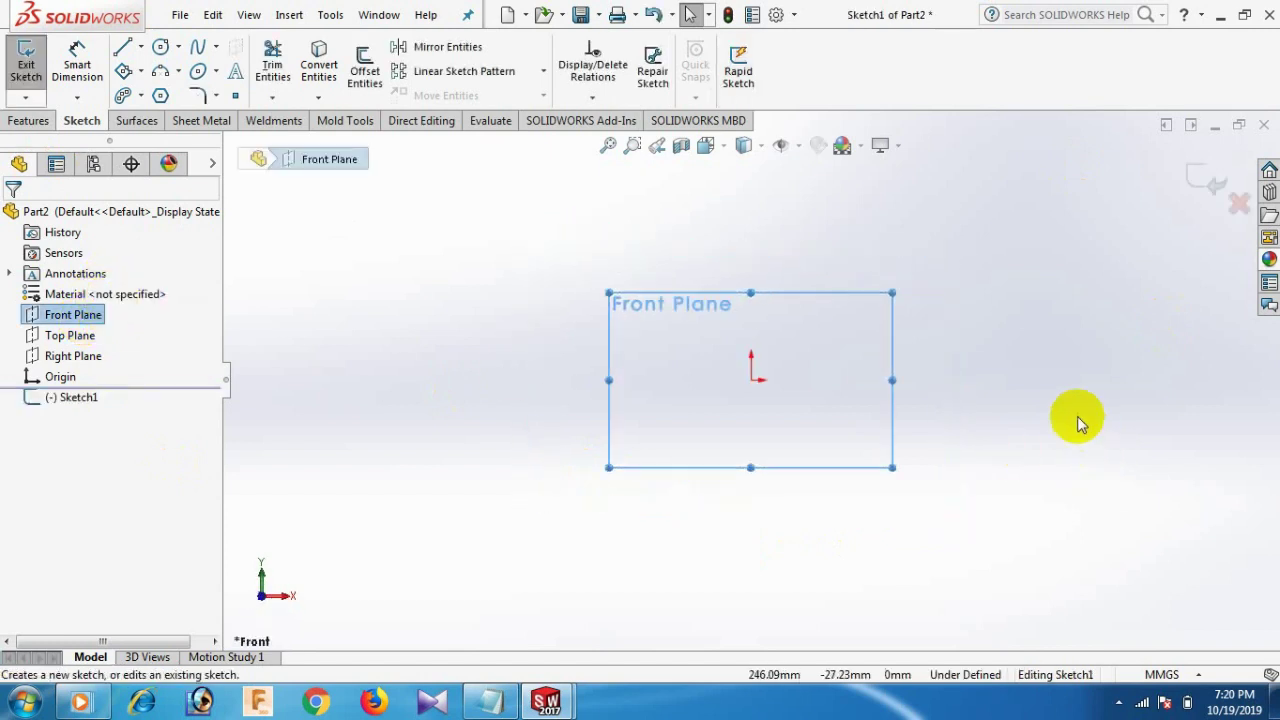
{"action": "key", "text": "l"}
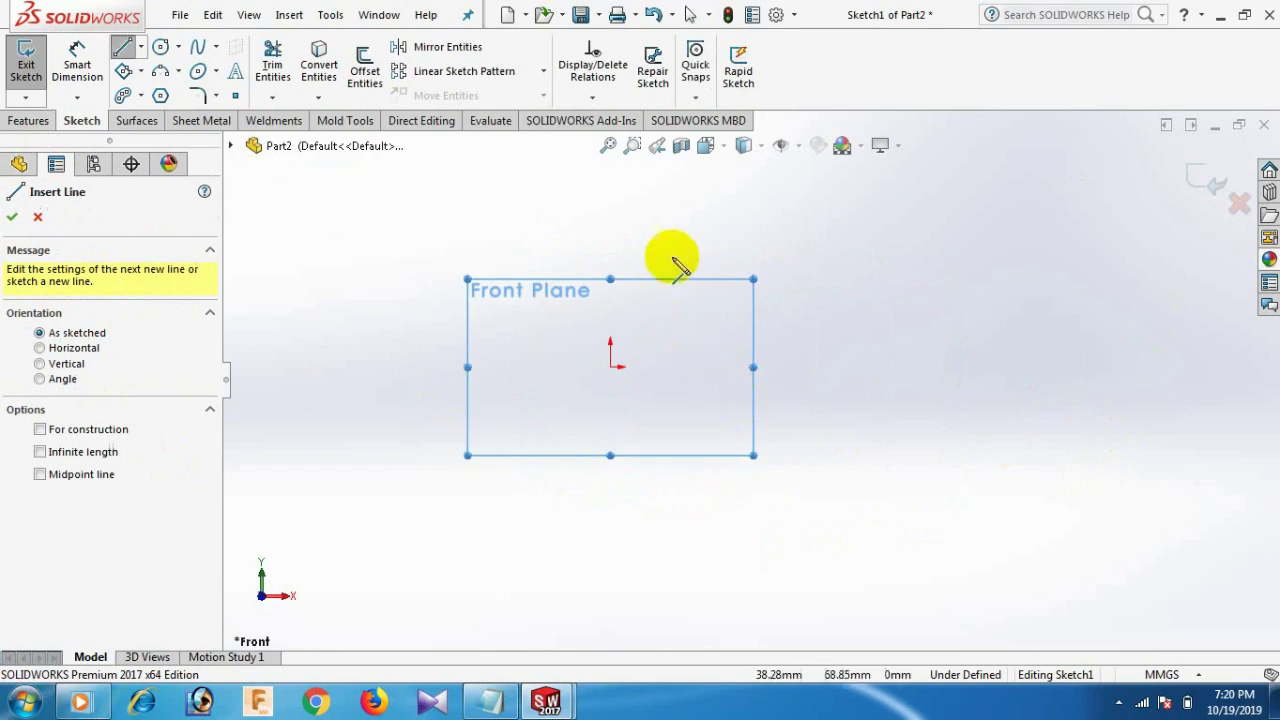
{"action": "scroll", "coordinate": [675, 262], "scroll_direction": "down", "scroll_amount": 5}
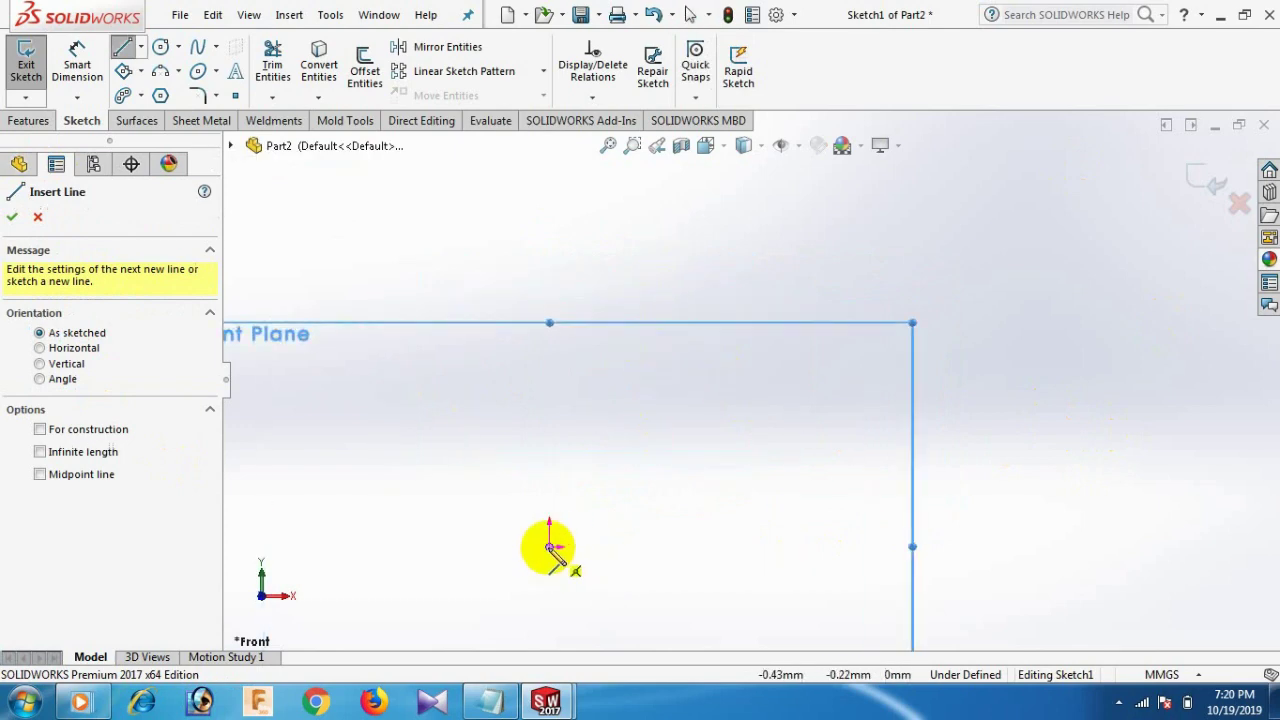
{"action": "left_click", "coordinate": [549, 547]}
{"action": "left_click", "coordinate": [826, 545]}
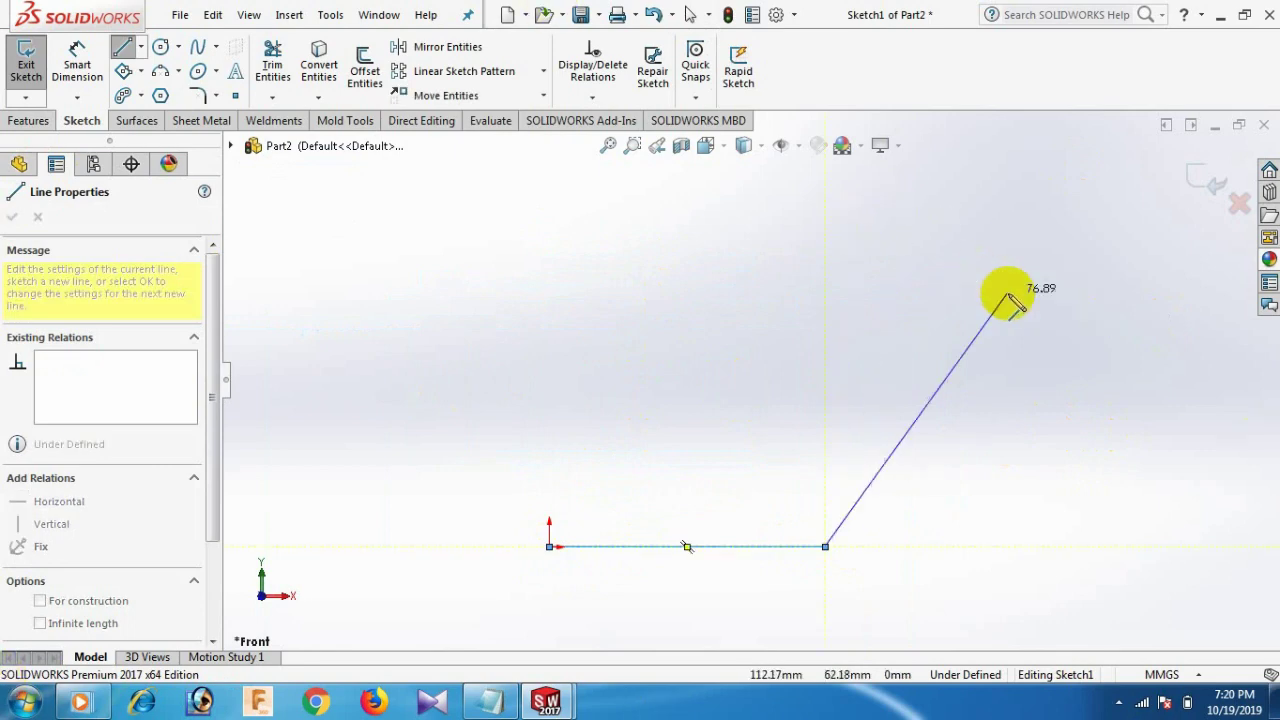
{"action": "left_click", "coordinate": [990, 201]}
{"action": "right_click", "coordinate": [992, 203]}
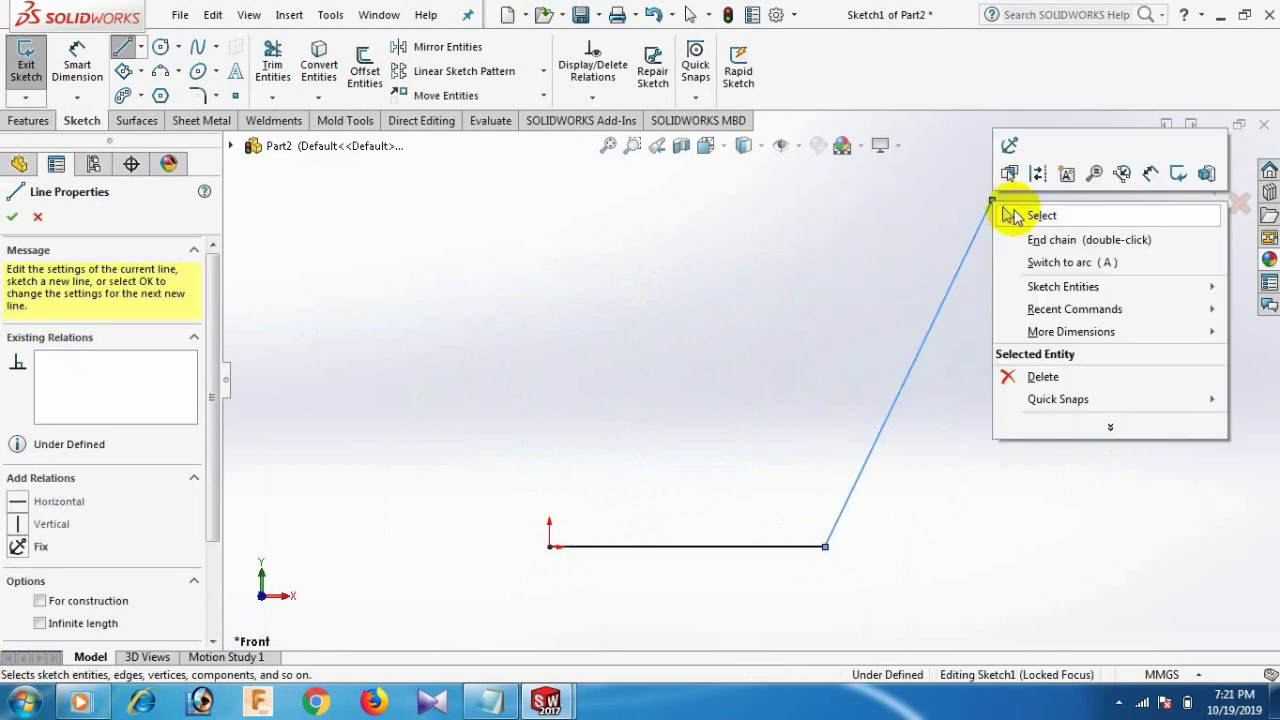
{"action": "left_click", "coordinate": [1040, 218]}
{"action": "scroll", "coordinate": [1050, 270], "scroll_direction": "down", "scroll_amount": 3}
{"action": "scroll", "coordinate": [1049, 290], "scroll_direction": "up", "scroll_amount": 1}
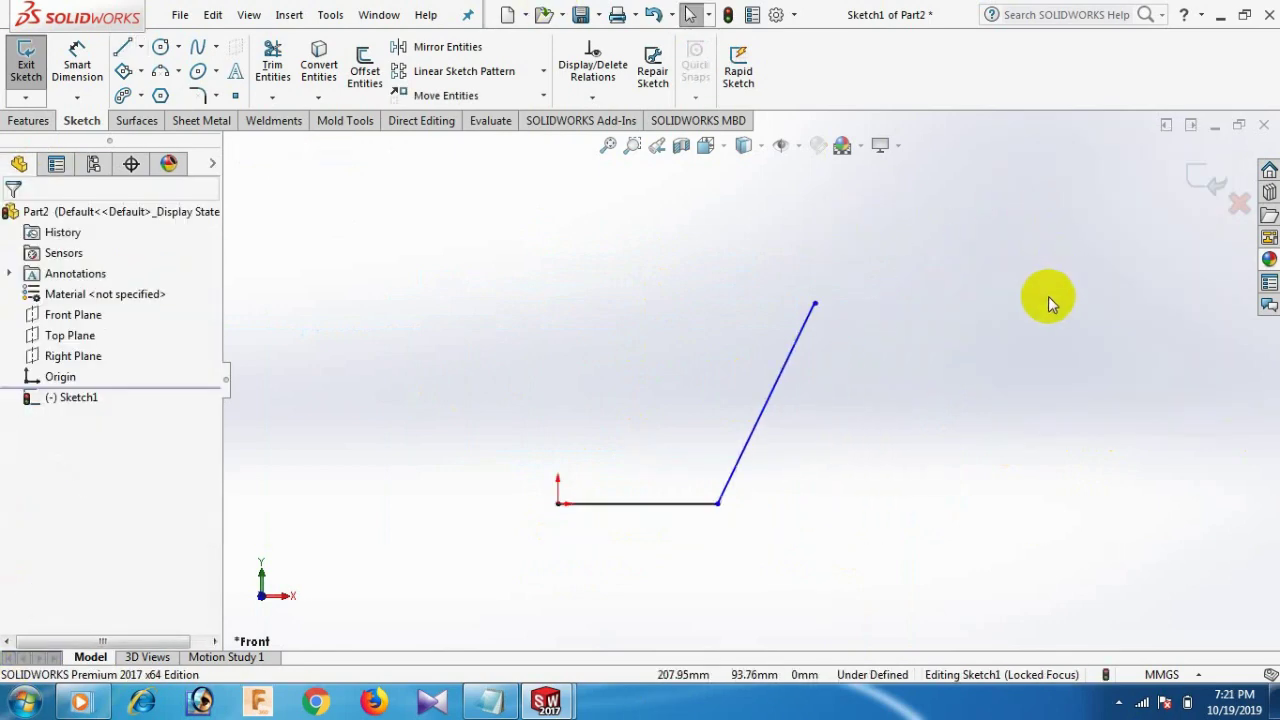
{"action": "right_click_drag", "start_coordinate": [1032, 463], "coordinate": [1043, 420]}
Dimension the bottom line to 90 mm and the slanted line's height to 270 mm.
{"action": "left_click", "coordinate": [666, 504]}
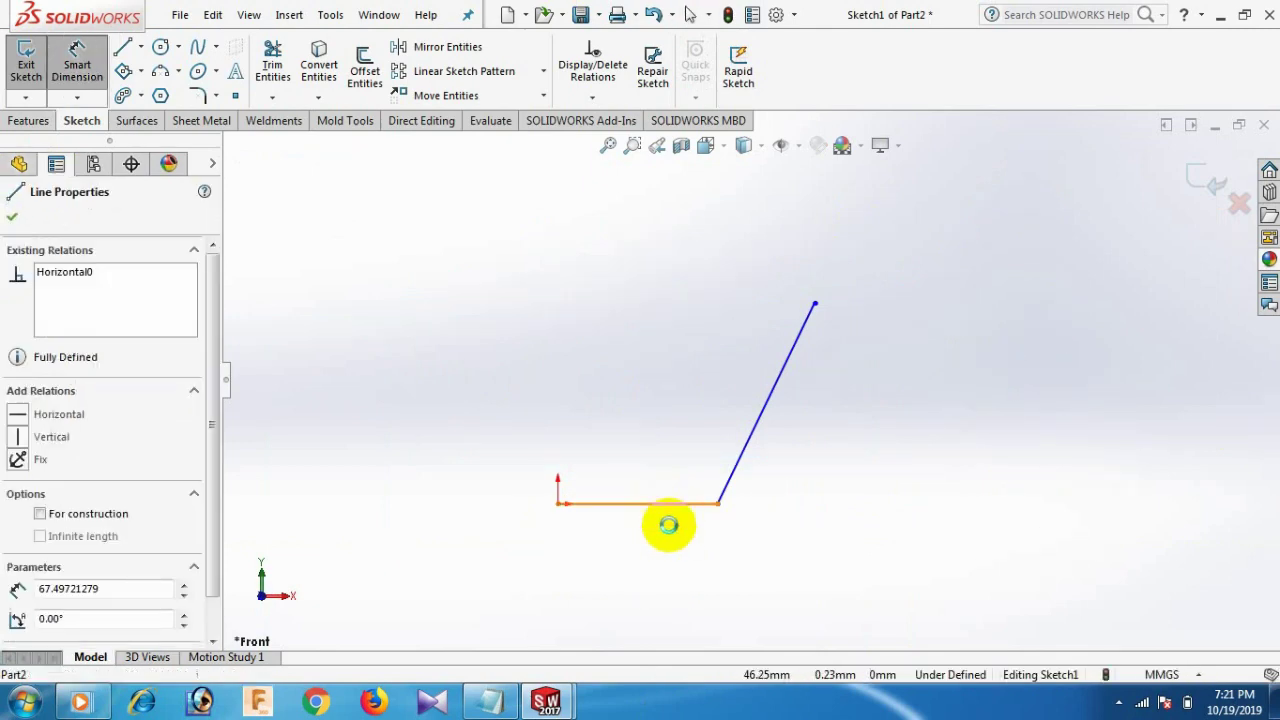
{"action": "left_click", "coordinate": [659, 563]}
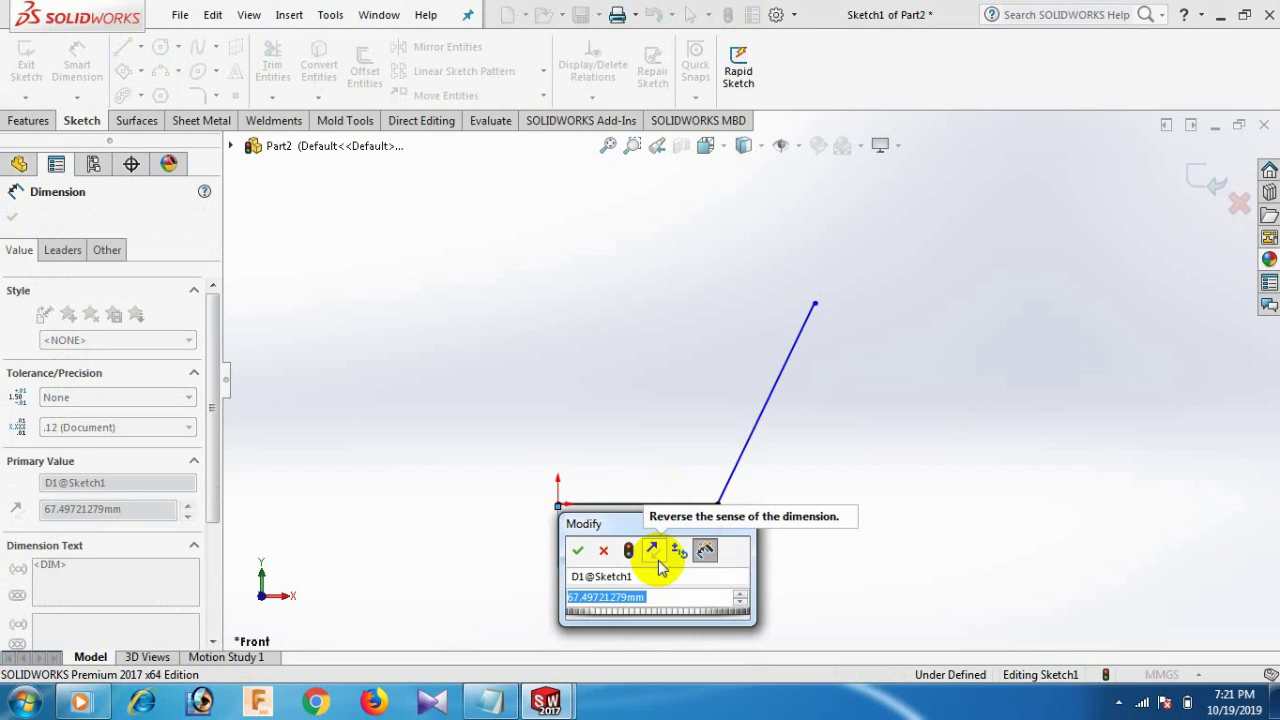
{"action": "type", "text": "9"}
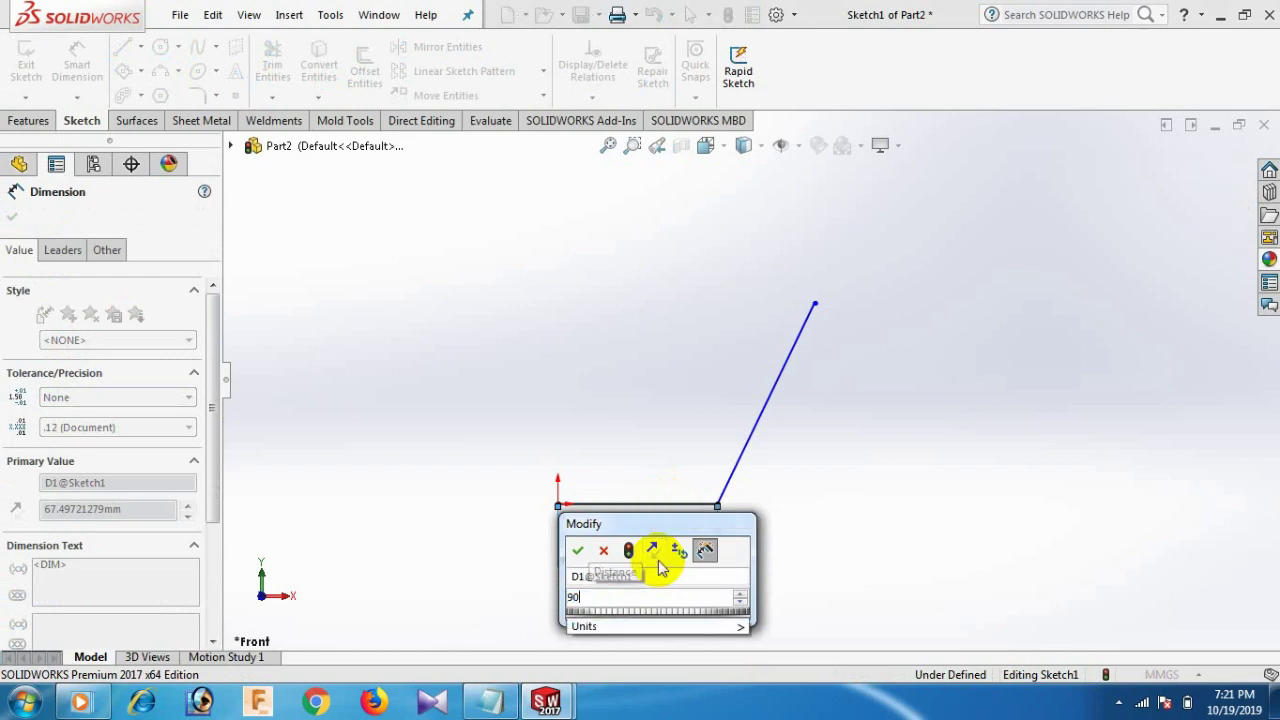
{"action": "type", "text": "0"}
{"action": "key", "text": "Return"}
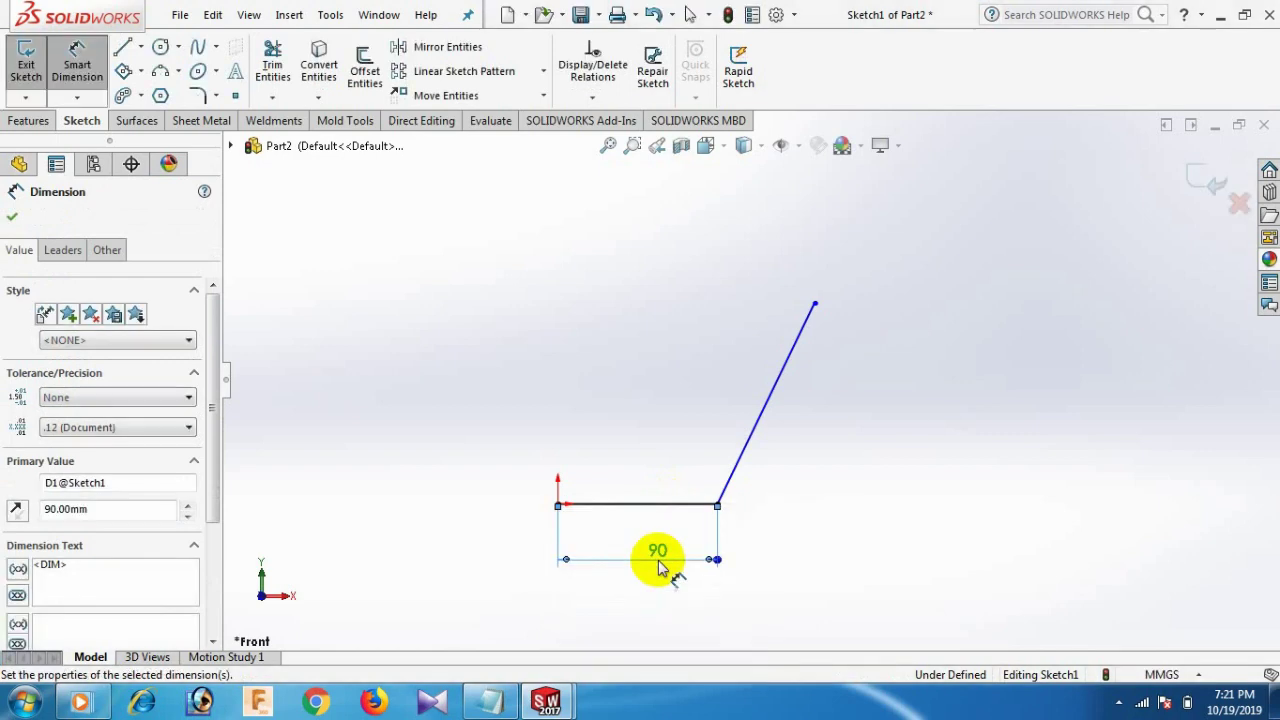
{"action": "left_click", "coordinate": [775, 393]}
{"action": "left_click", "coordinate": [935, 398]}
{"action": "type", "text": "2"}
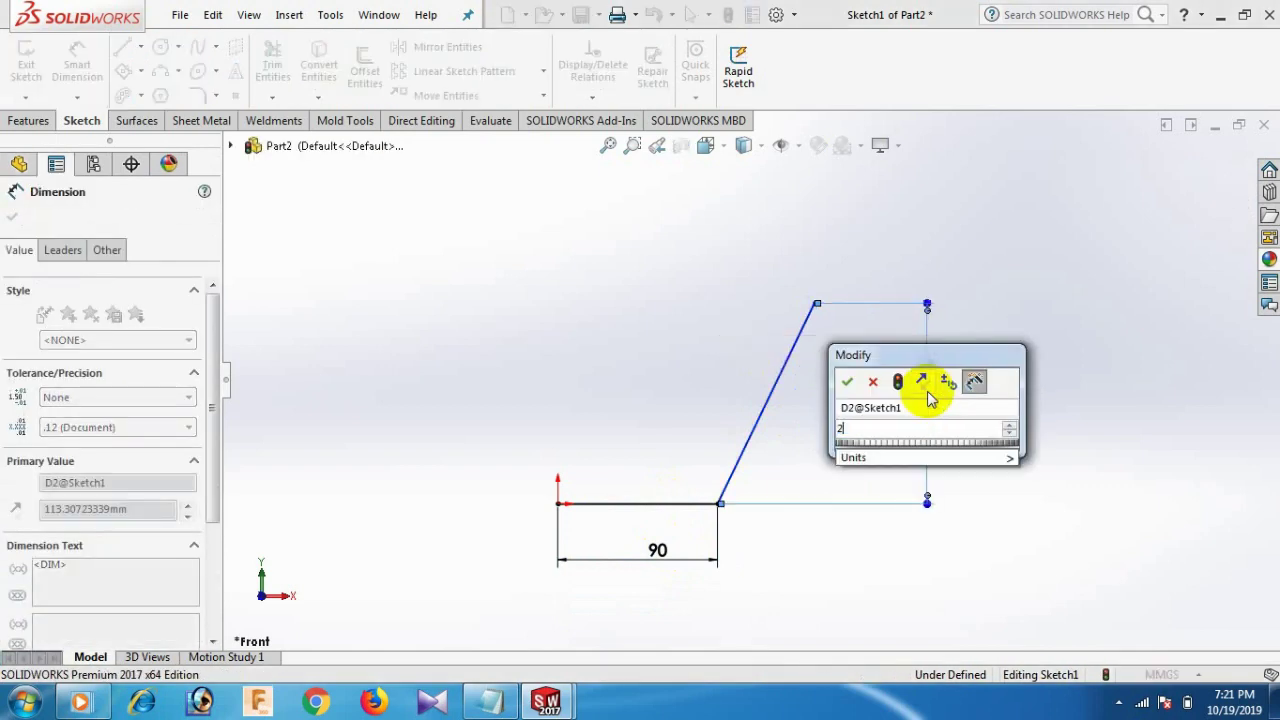
{"action": "type", "text": "70"}
{"action": "key", "text": "Return"}
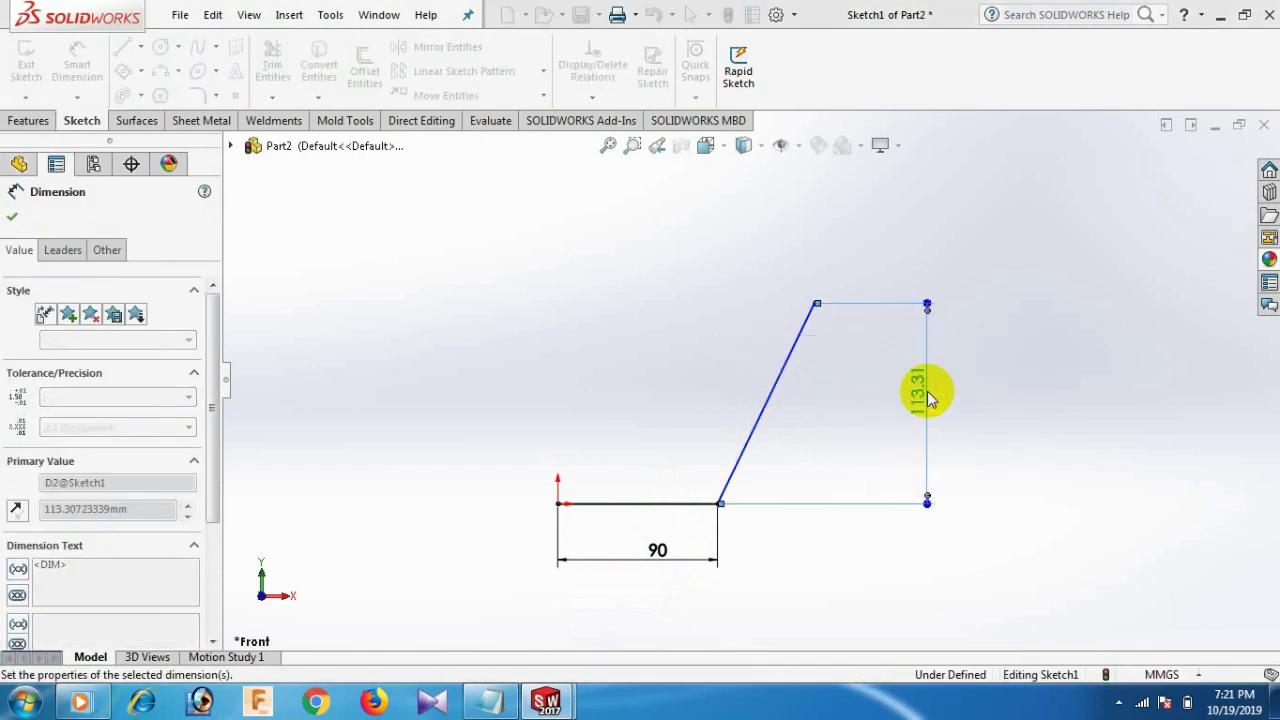
Set the slanted line's top end 130 mm horizontally from the origin.
{"action": "key", "text": "f"}
{"action": "key", "text": "Escape"}
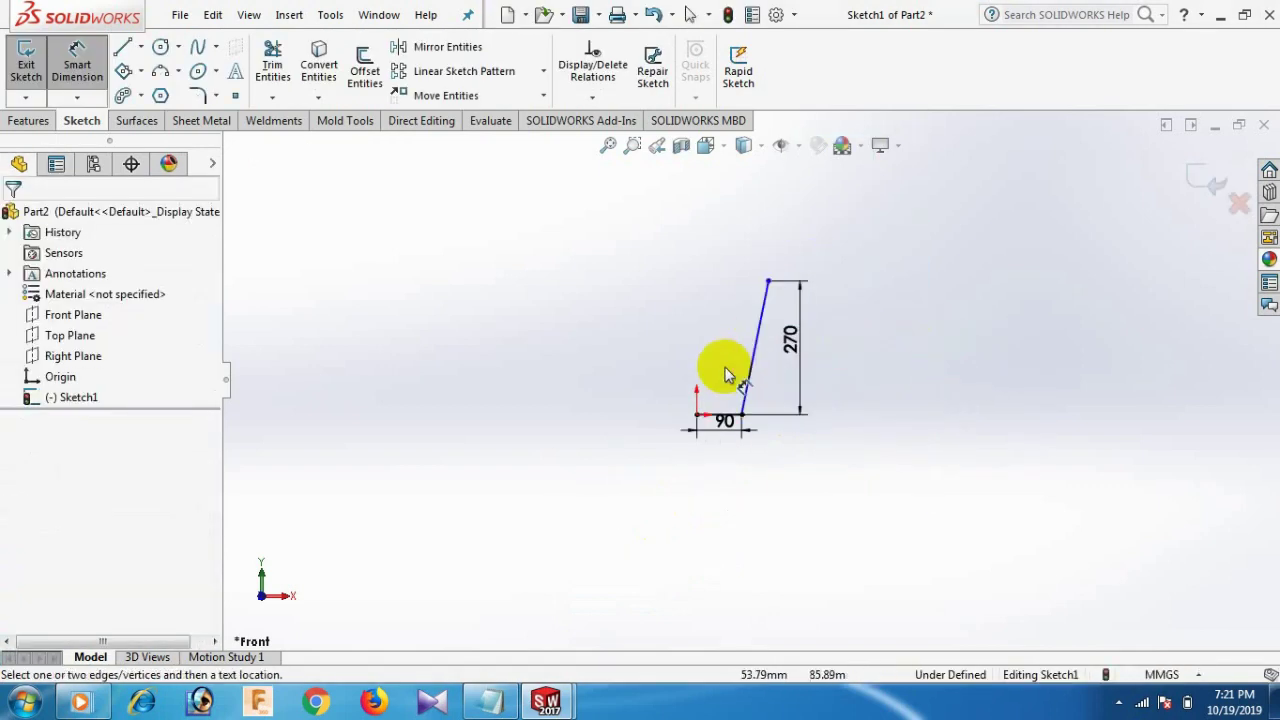
{"action": "left_click", "coordinate": [699, 415]}
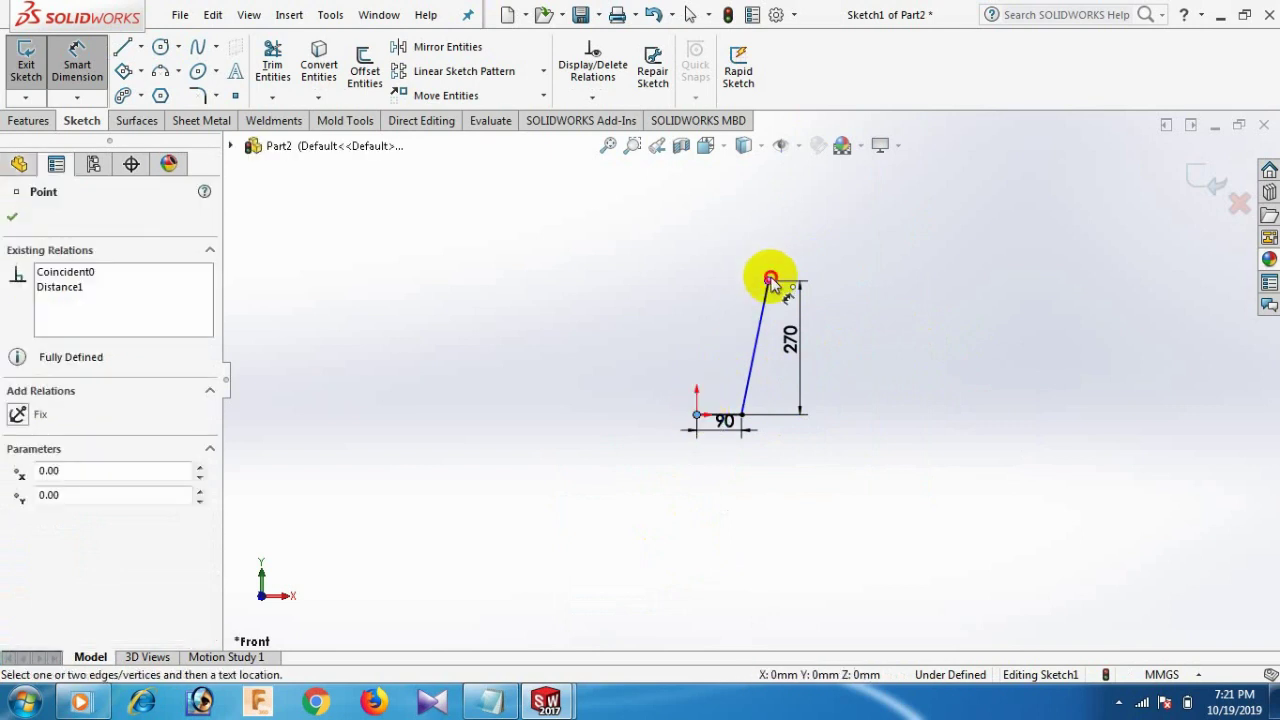
{"action": "left_click", "coordinate": [770, 280]}
{"action": "left_click", "coordinate": [749, 220]}
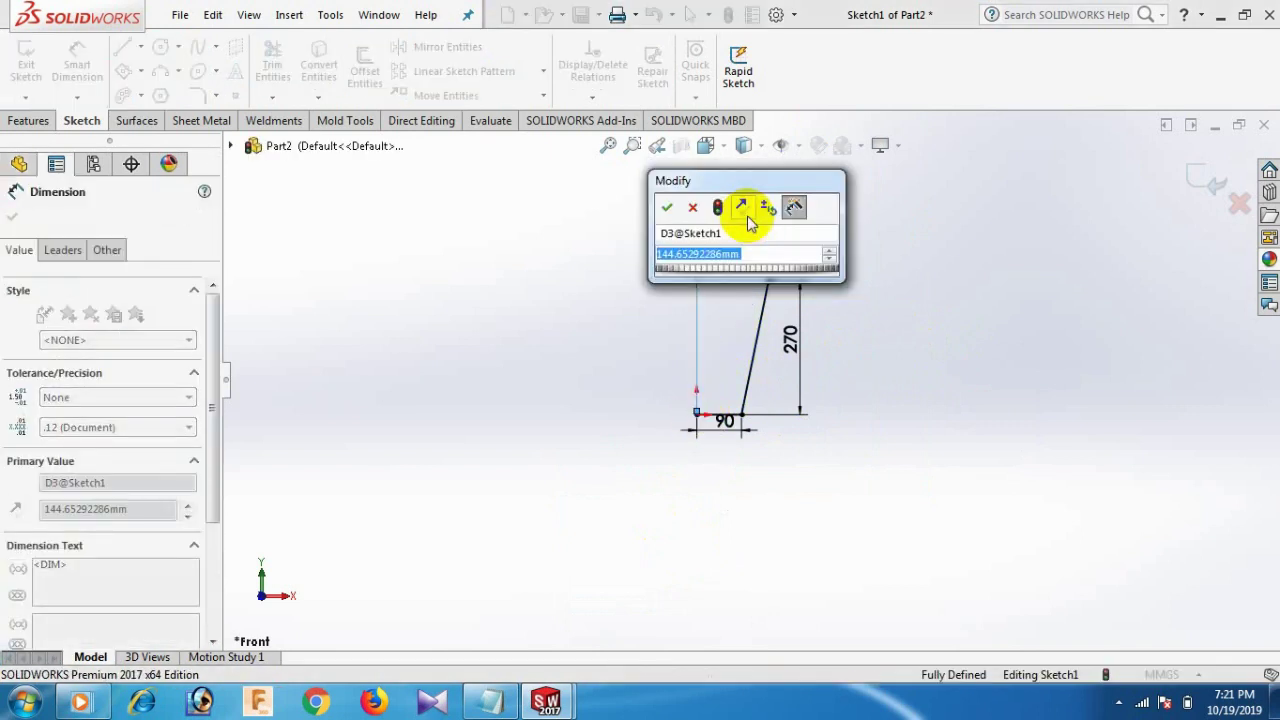
{"action": "type", "text": "130"}
{"action": "key", "text": "Return"}
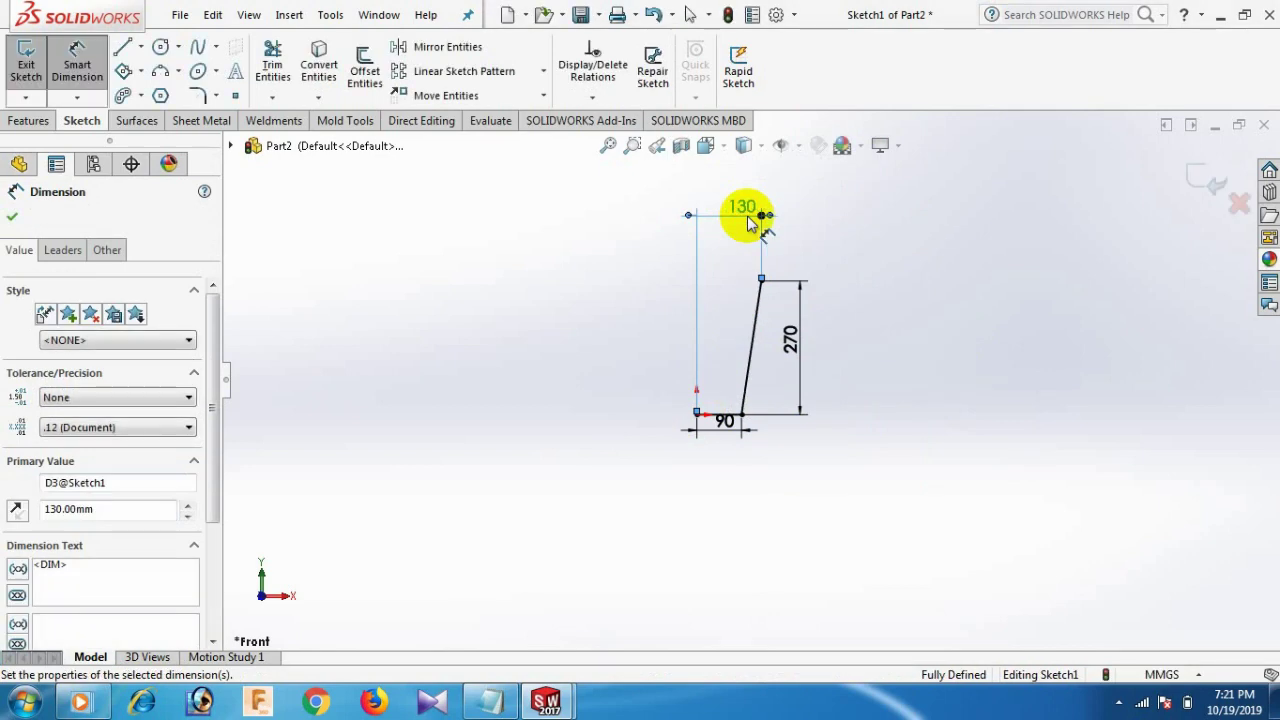
{"action": "key", "text": "Escape"}
{"action": "right_click", "coordinate": [877, 258]}
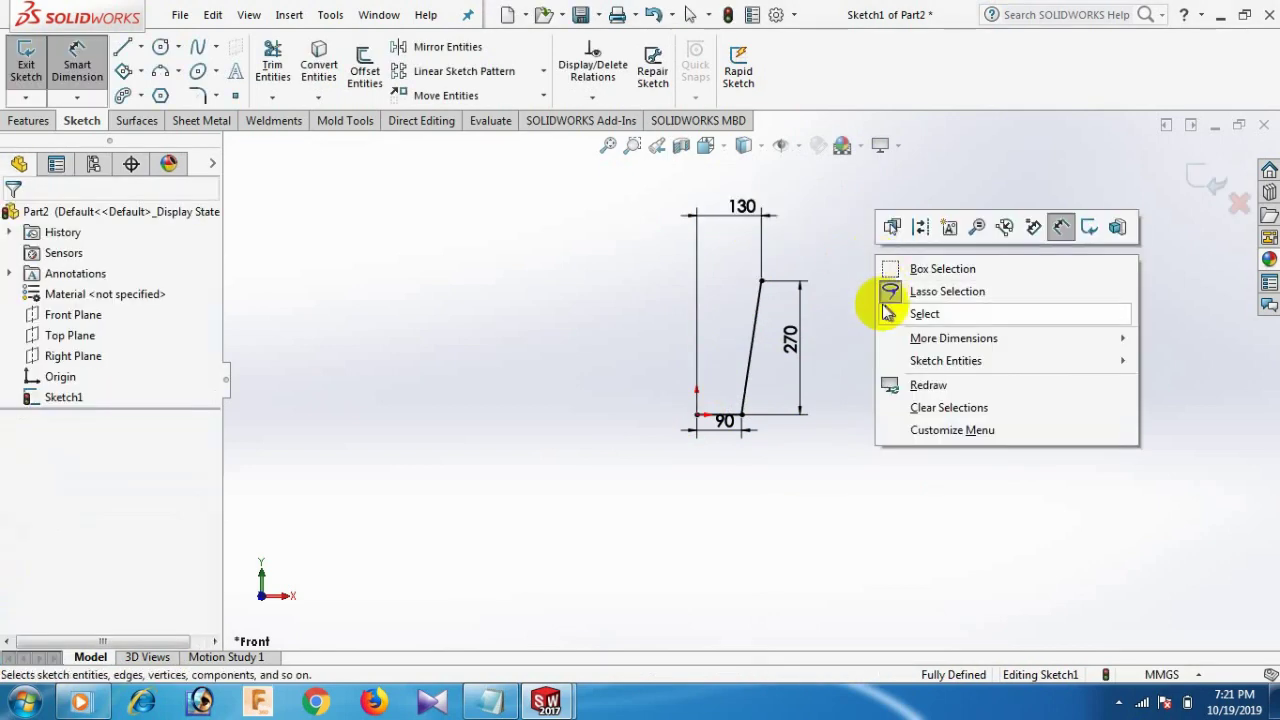
{"action": "left_click", "coordinate": [943, 314]}
Draw a vertical line straight up from the origin to act as the revolve axis.
{"action": "key", "text": "l"}
{"action": "left_click", "coordinate": [697, 414]}
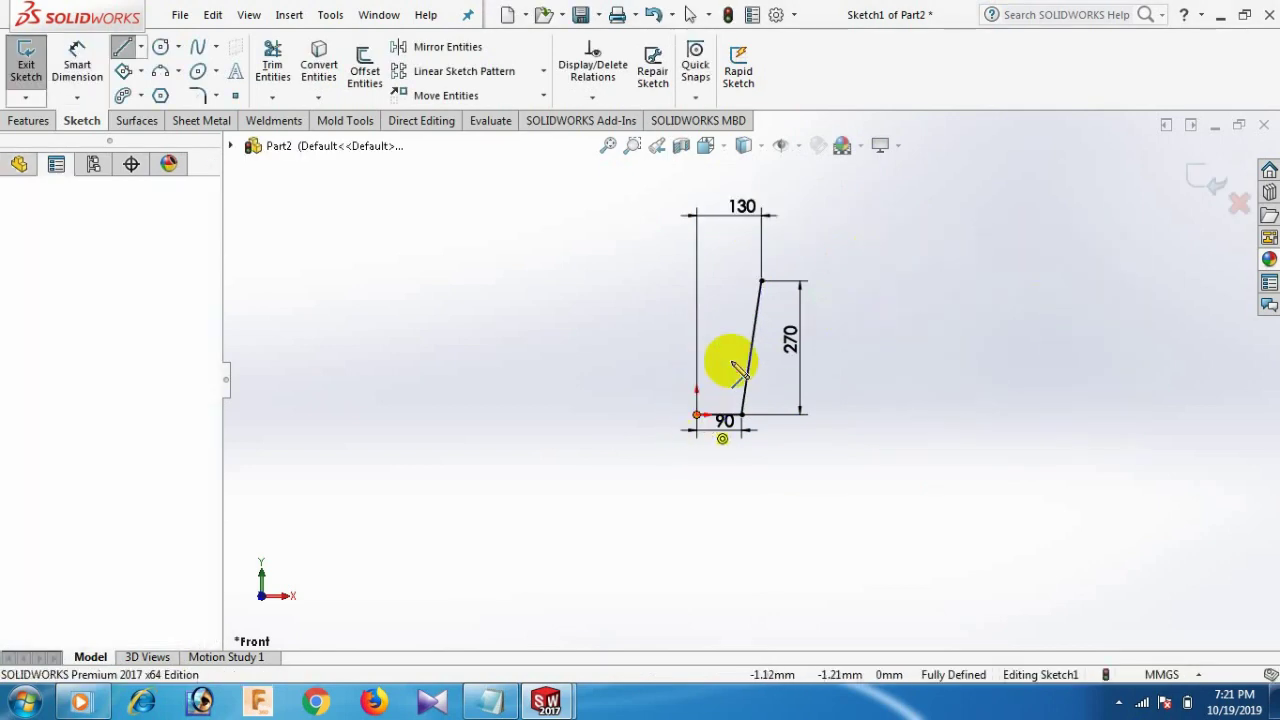
{"action": "left_click", "coordinate": [697, 289]}
{"action": "right_click", "coordinate": [706, 287]}
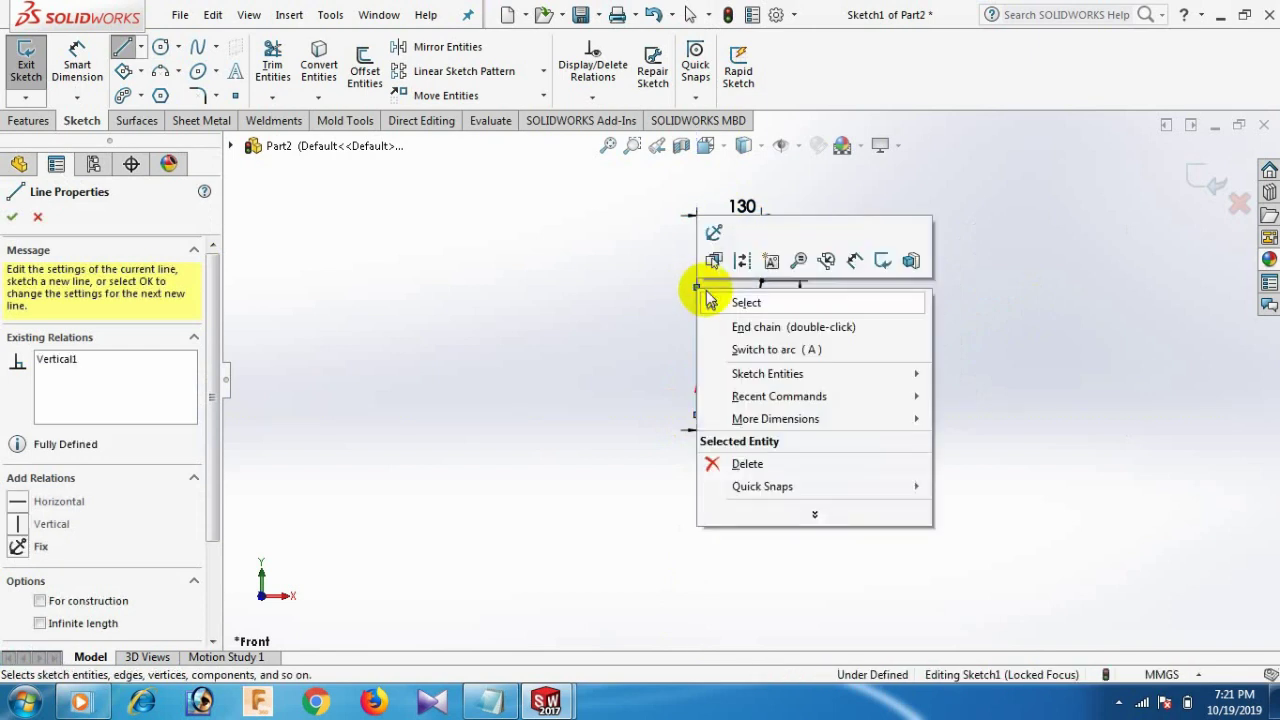
{"action": "left_click", "coordinate": [738, 300]}
{"action": "left_click", "coordinate": [704, 327]}
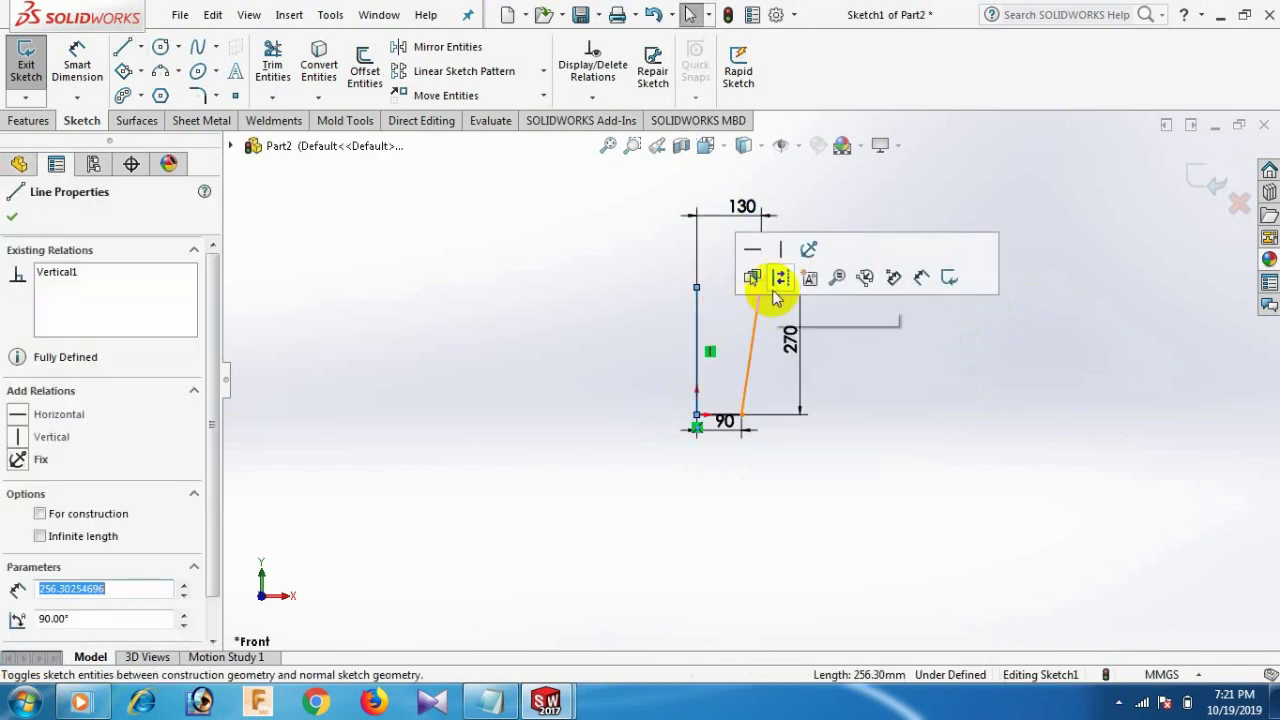
{"action": "left_click", "coordinate": [968, 393]}
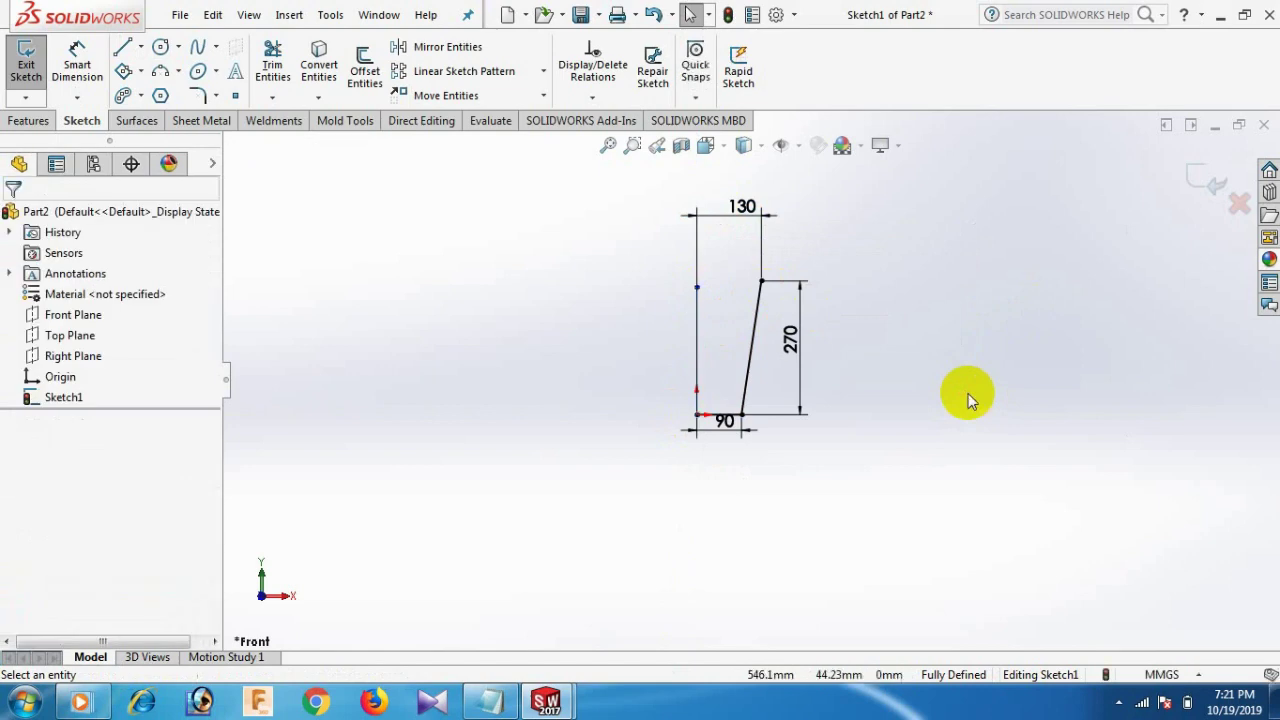
{"action": "left_click", "coordinate": [30, 121]}
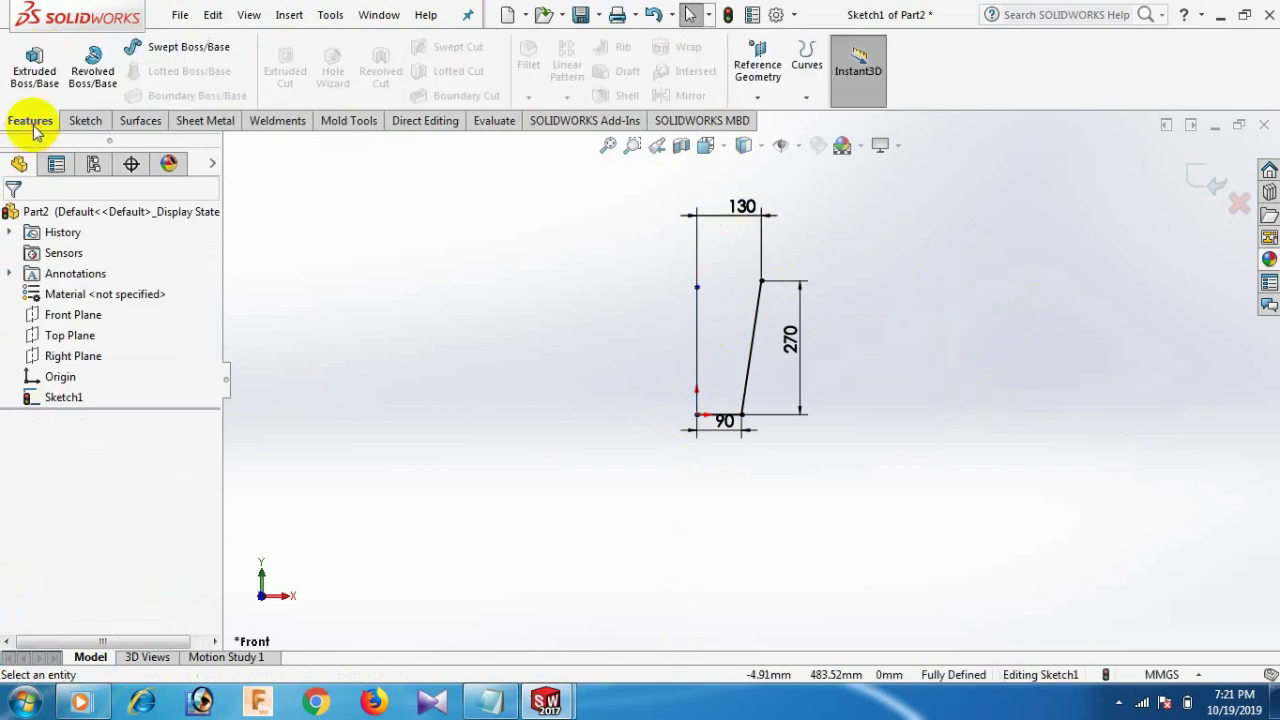
{"action": "left_click", "coordinate": [142, 125]}
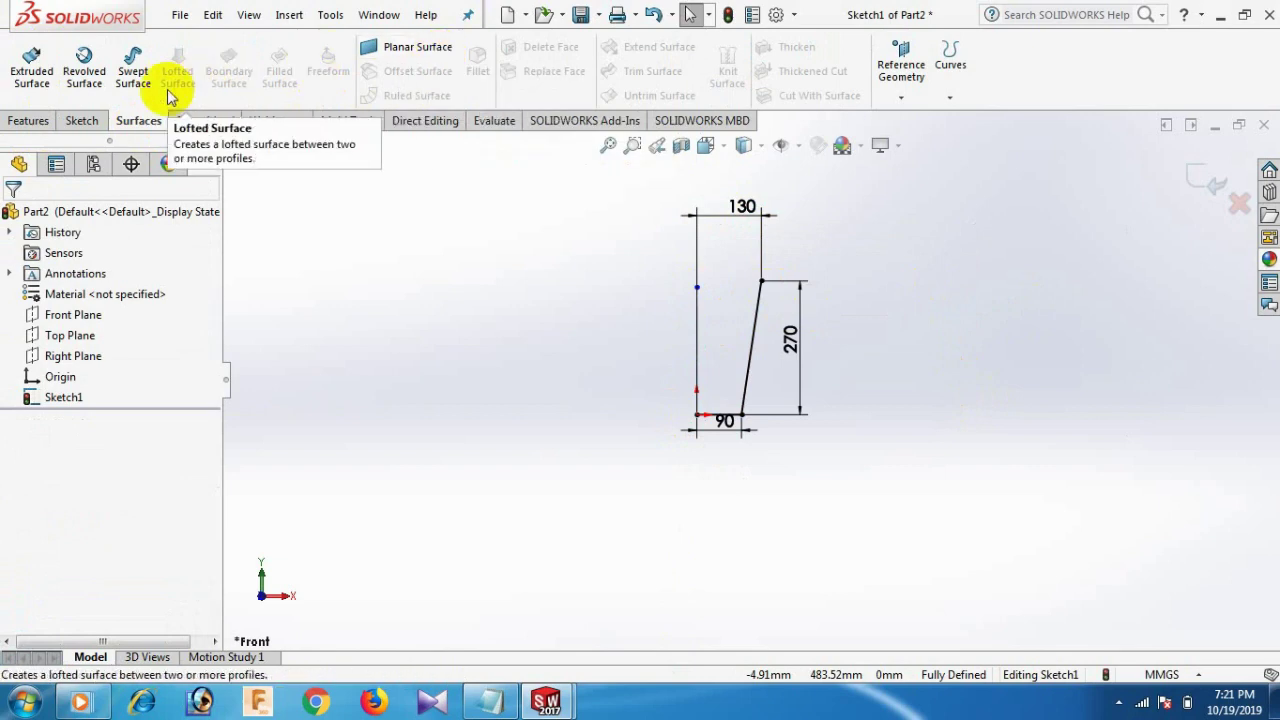
Revolve Sketch1 a full 360° around the vertical line into a surface, then view its underside.
{"action": "left_click", "coordinate": [84, 62]}
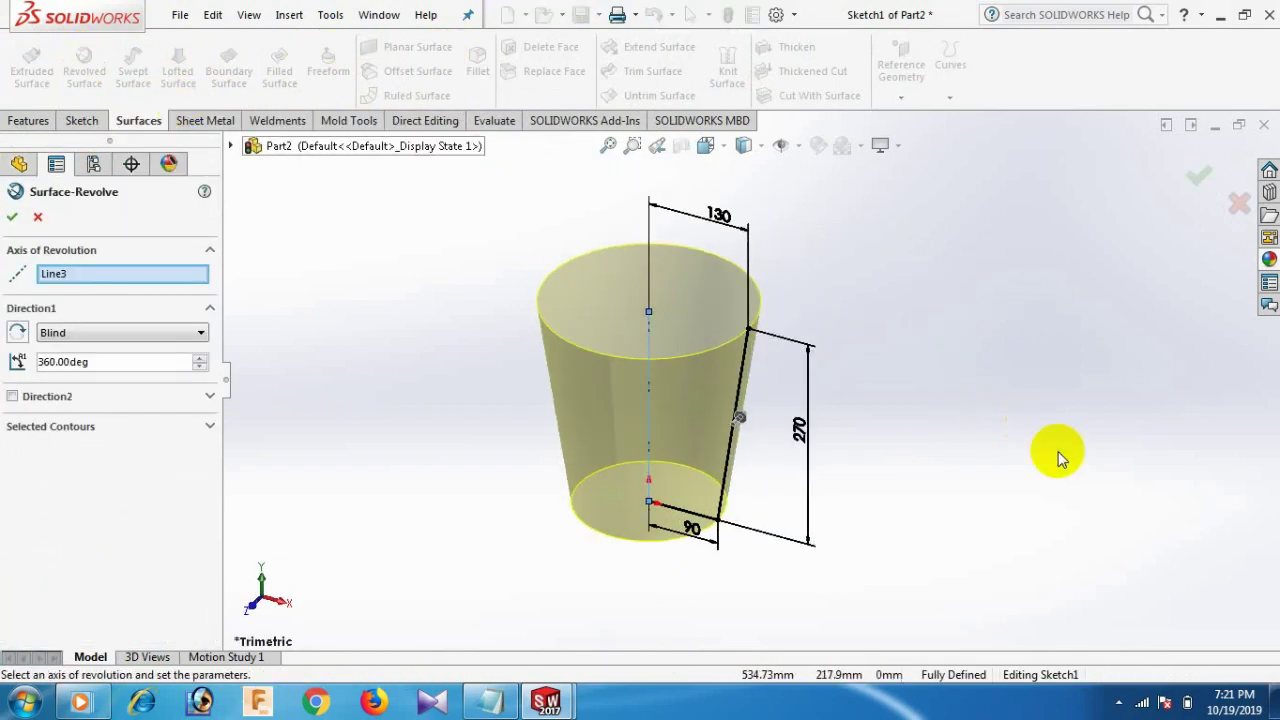
{"action": "left_click", "coordinate": [14, 214]}
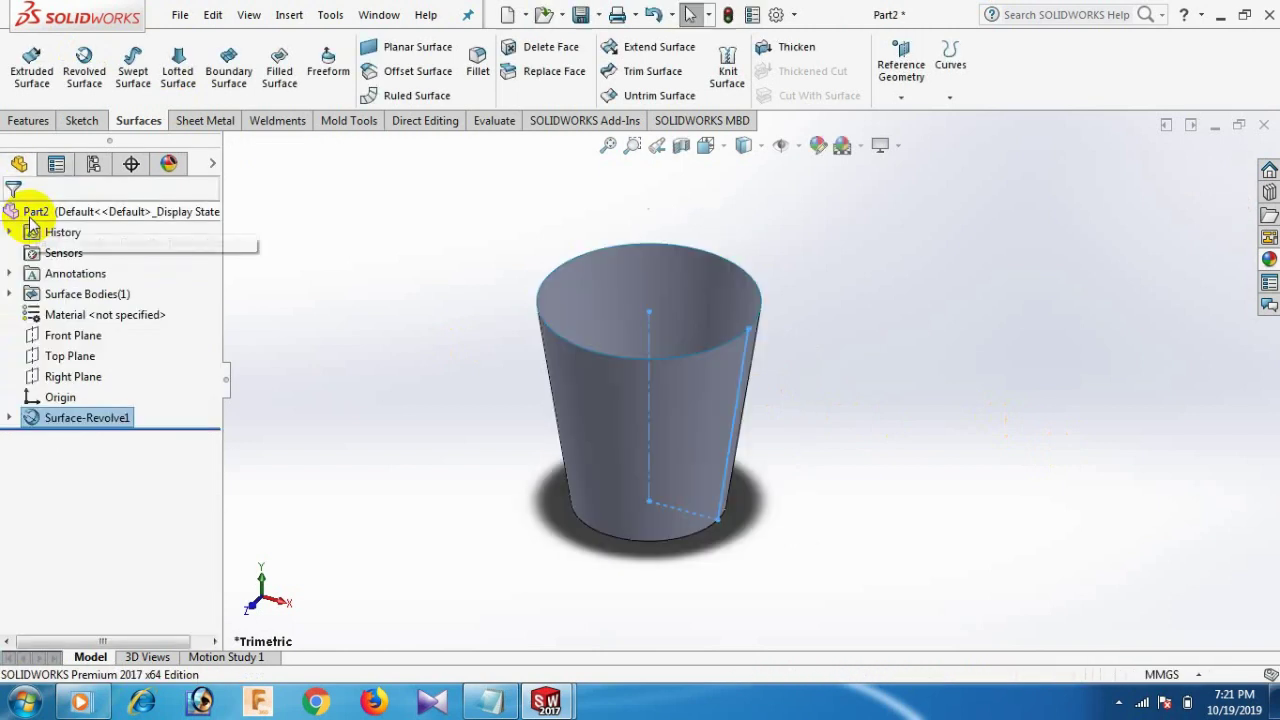
{"action": "scroll", "coordinate": [960, 410], "scroll_direction": "up", "scroll_amount": 2}
{"action": "scroll", "coordinate": [800, 480], "scroll_direction": "down", "scroll_amount": 2}
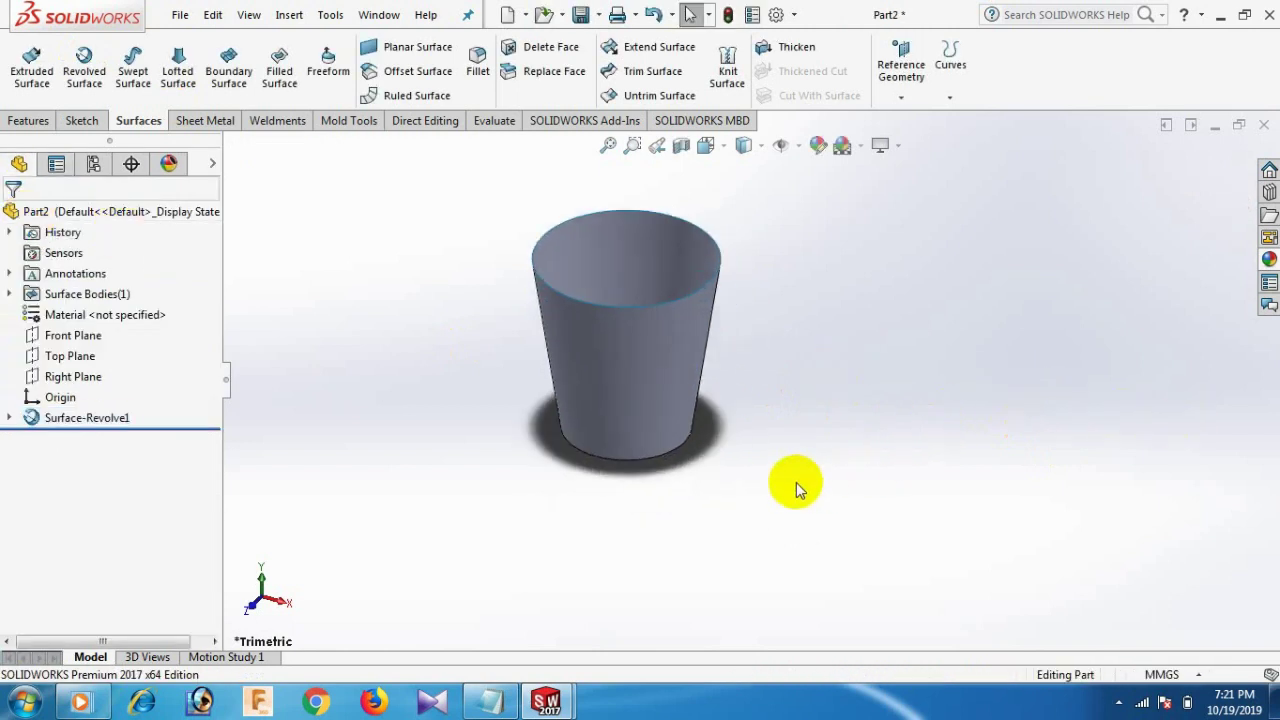
{"action": "middle_click_drag", "start_coordinate": [618, 450], "coordinate": [660, 428]}
Fillet the cup's bottom circular edge with a 20 mm radius.
{"action": "left_click", "coordinate": [660, 428]}
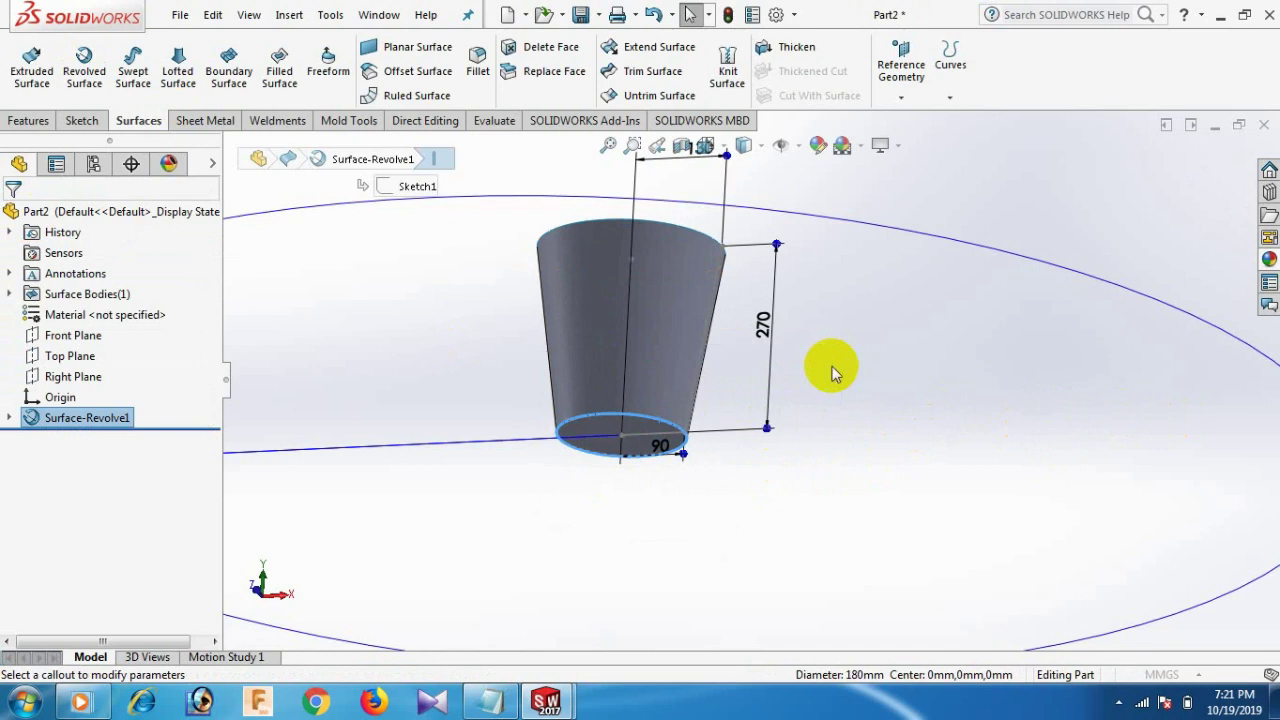
{"action": "key", "text": "ctrl+f"}
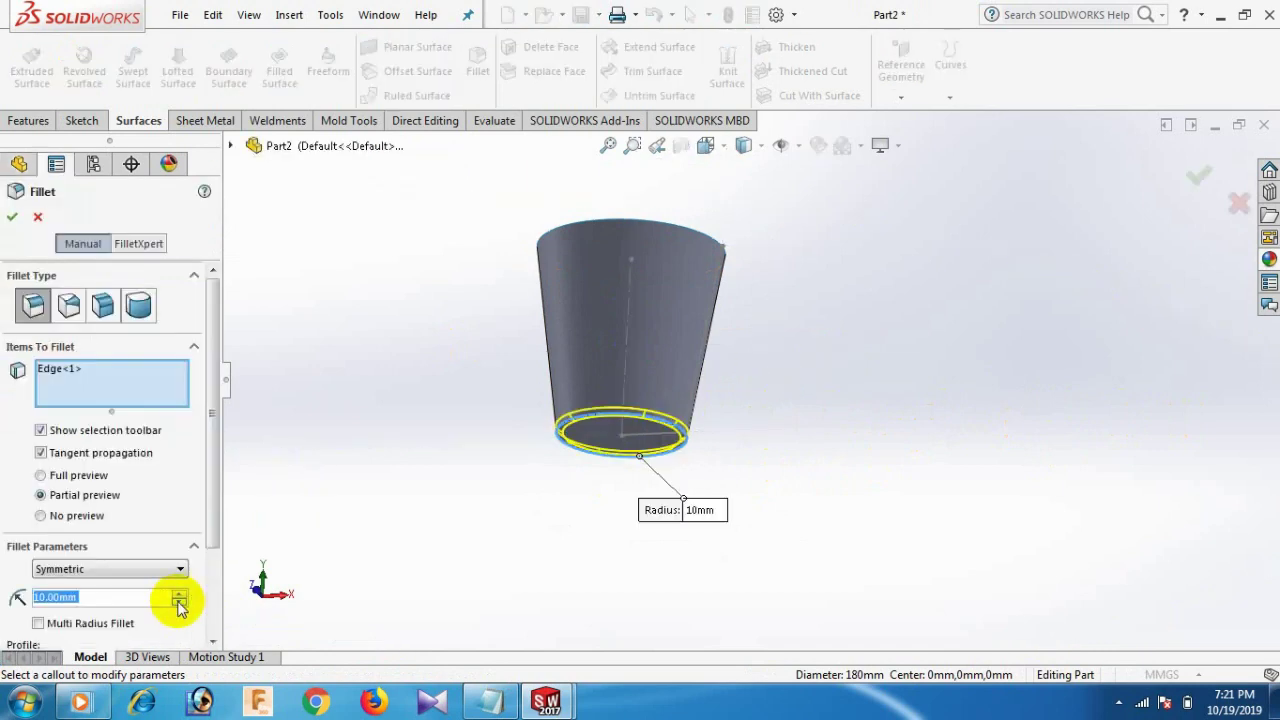
{"action": "type", "text": "15"}
{"action": "key", "text": "Return"}
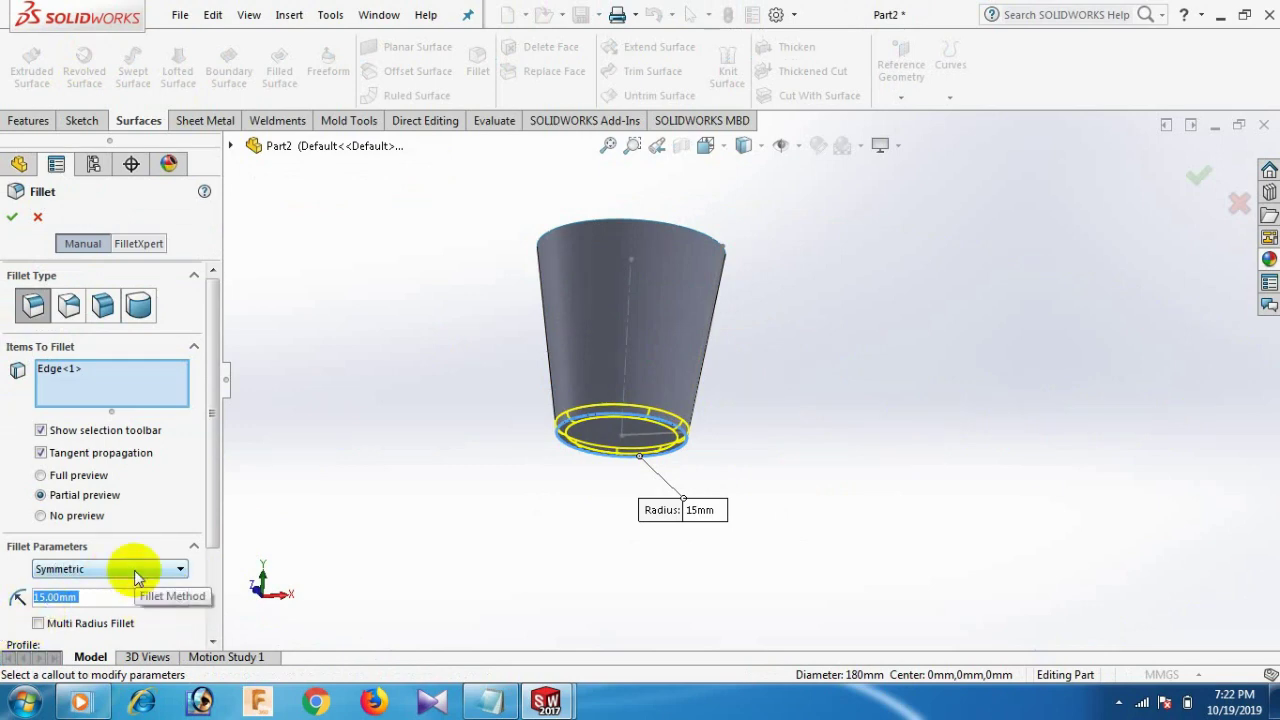
{"action": "type", "text": "20"}
{"action": "key", "text": "Return"}
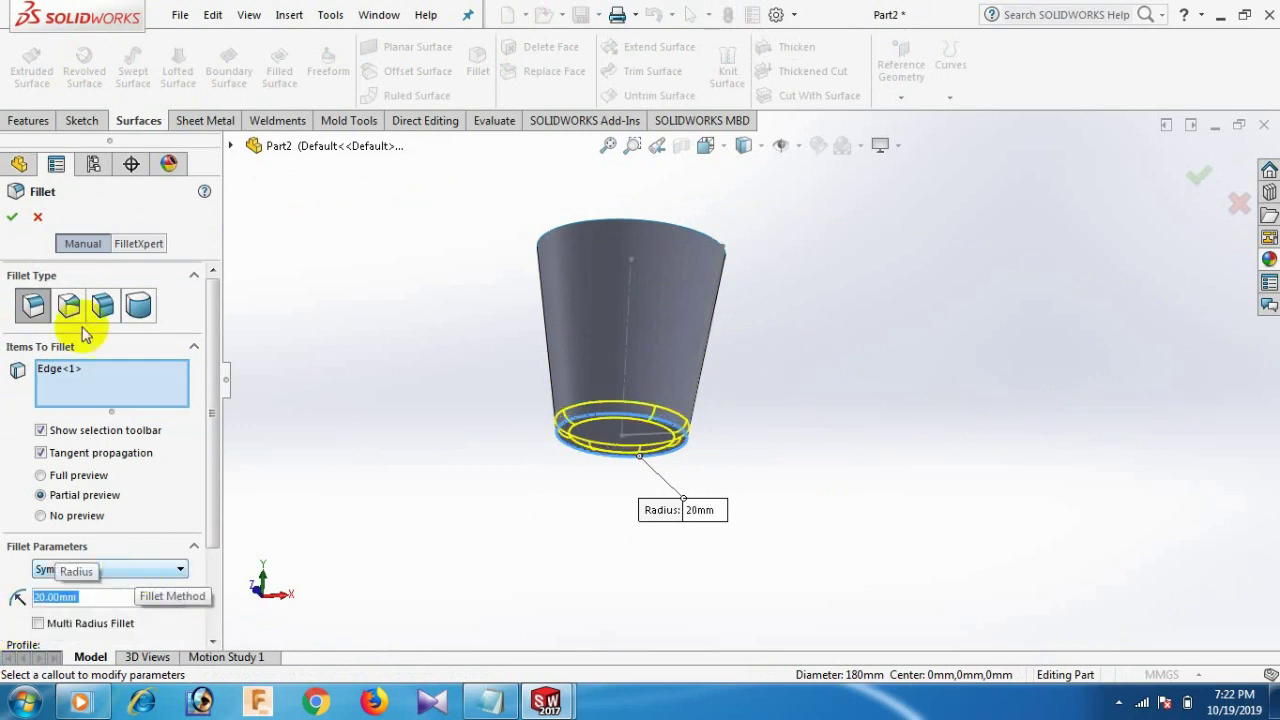
{"action": "left_click", "coordinate": [11, 216]}
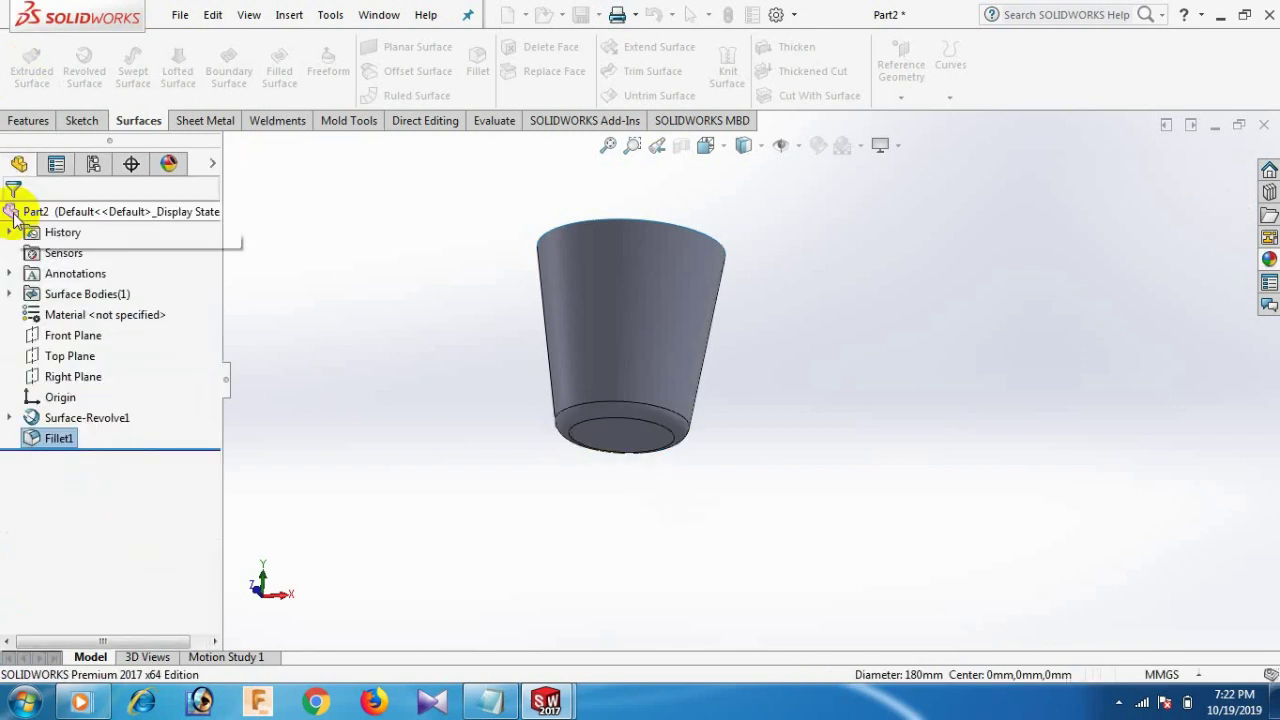
Start a new sketch on the Front Plane and view it Normal To.
{"action": "left_click", "coordinate": [78, 342]}
{"action": "left_click", "coordinate": [90, 311]}
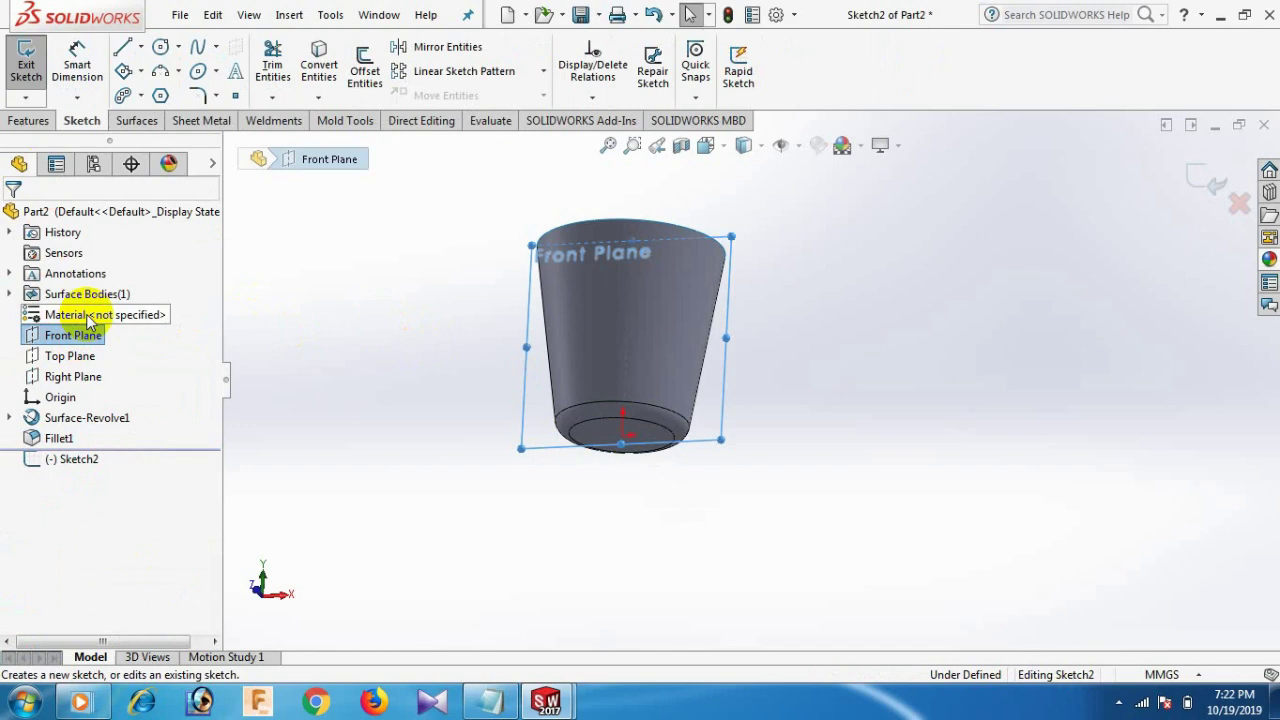
{"action": "key", "text": "space"}
{"action": "left_click", "coordinate": [177, 62]}
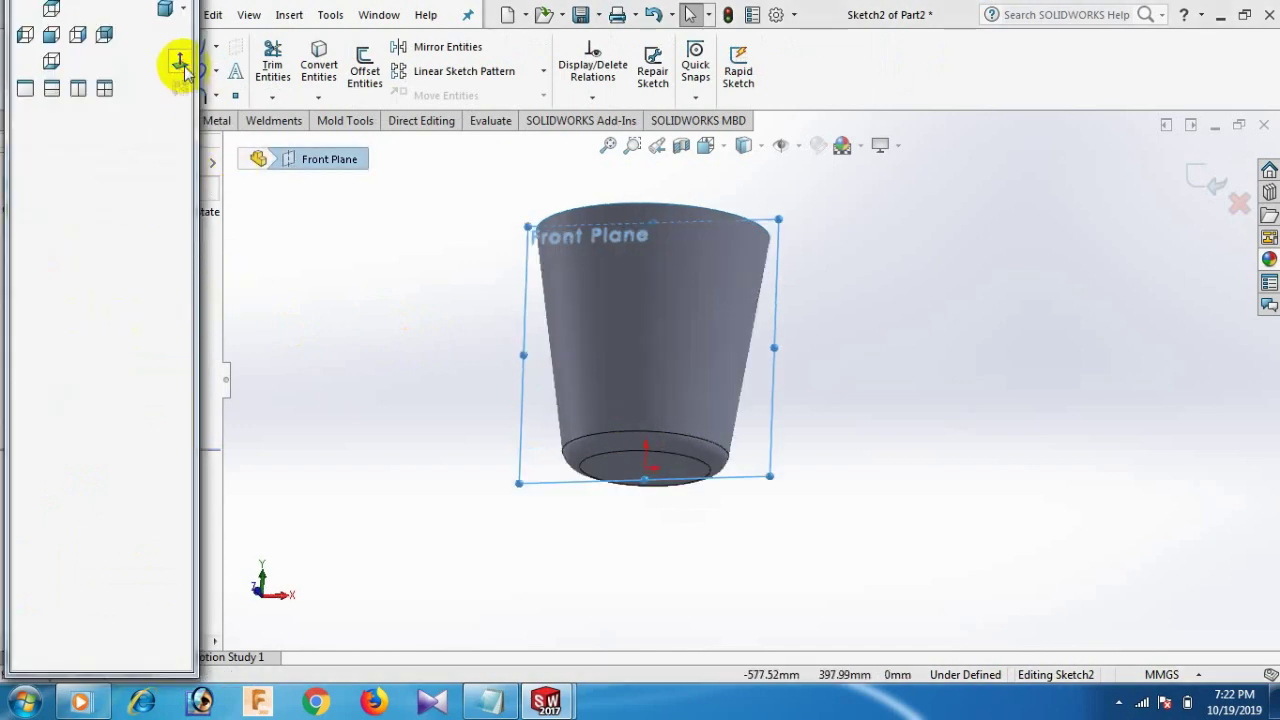
{"action": "scroll", "coordinate": [813, 245], "scroll_direction": "down", "scroll_amount": 2}
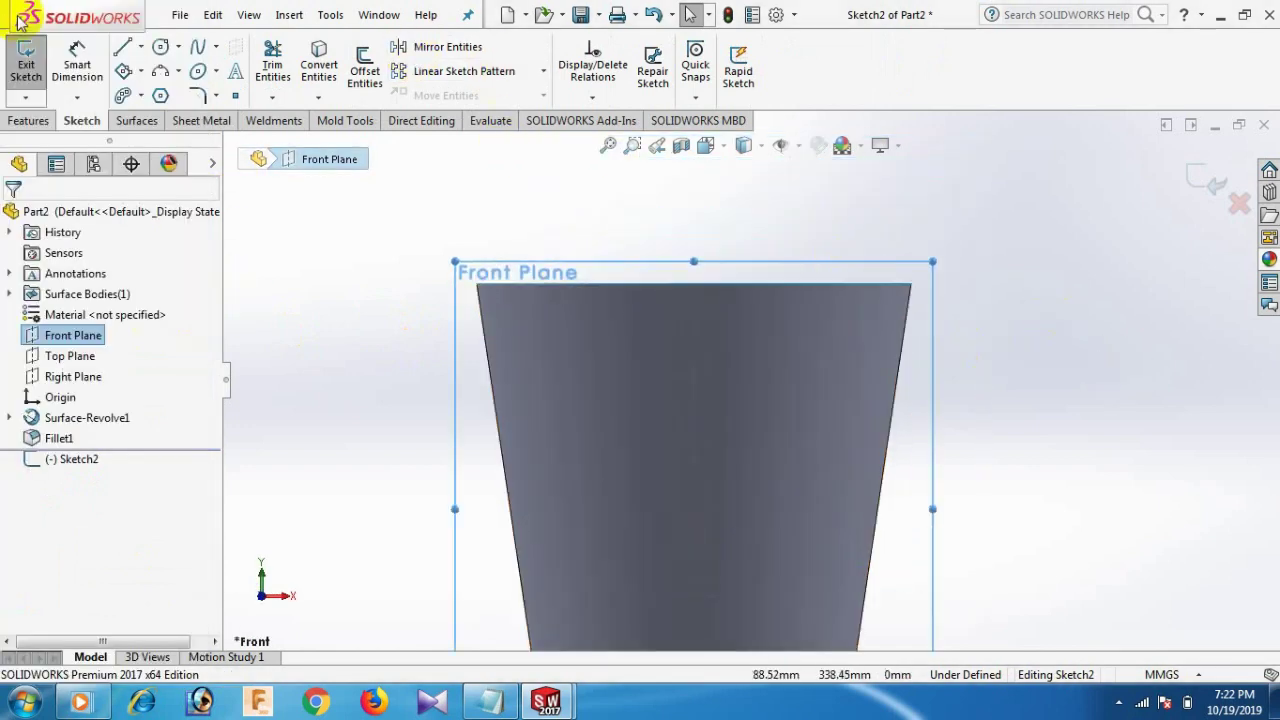
Draw short lines down the left and right sides from the rim's top corners.
{"action": "left_click", "coordinate": [122, 47]}
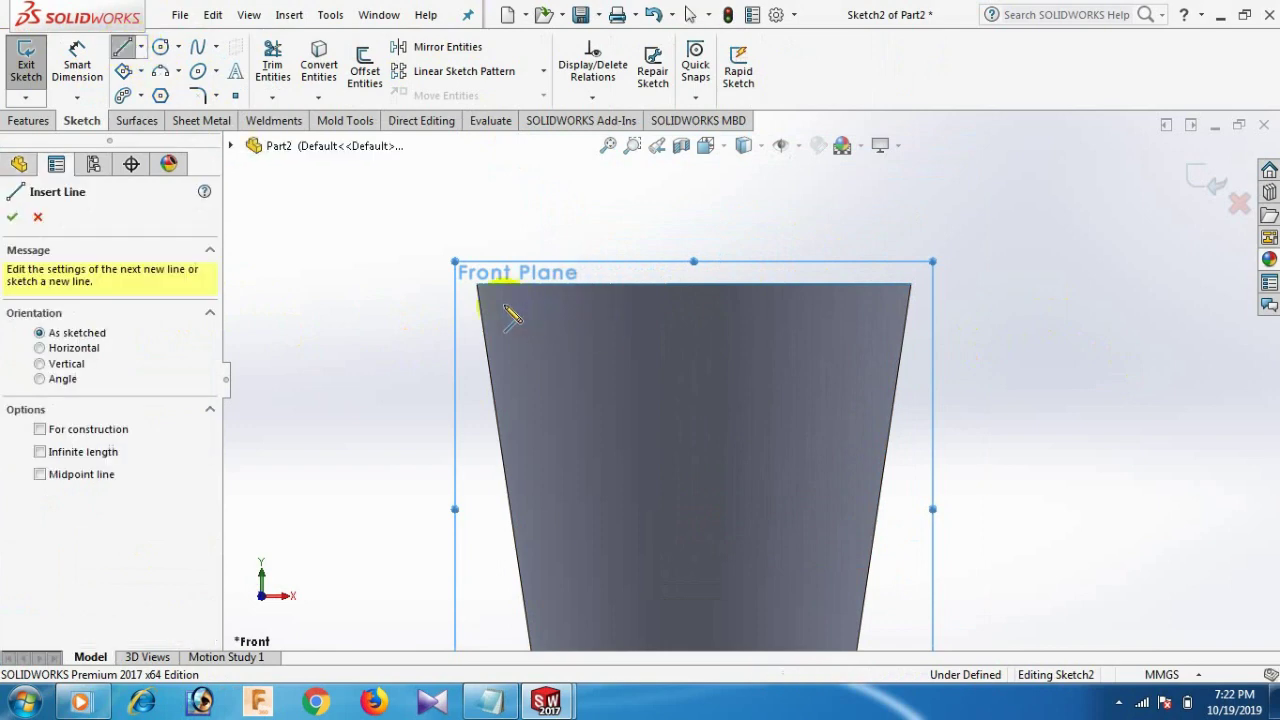
{"action": "left_click", "coordinate": [477, 285]}
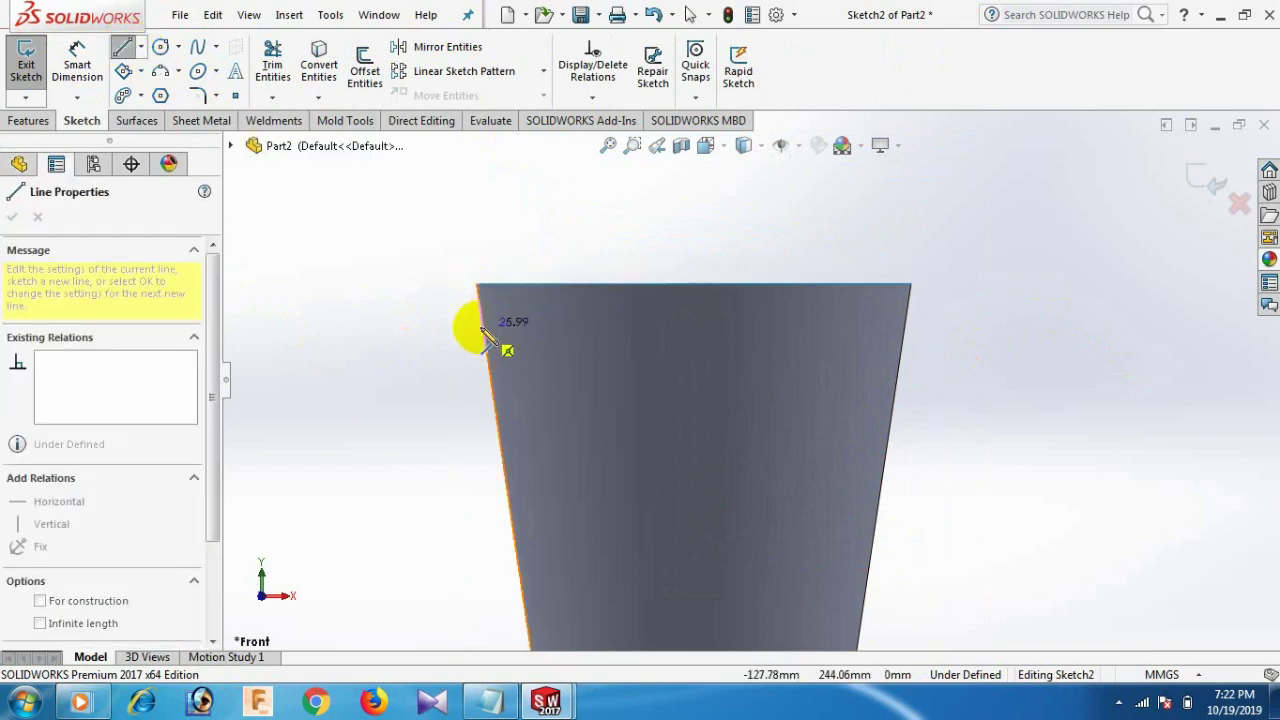
{"action": "right_click", "coordinate": [480, 330]}
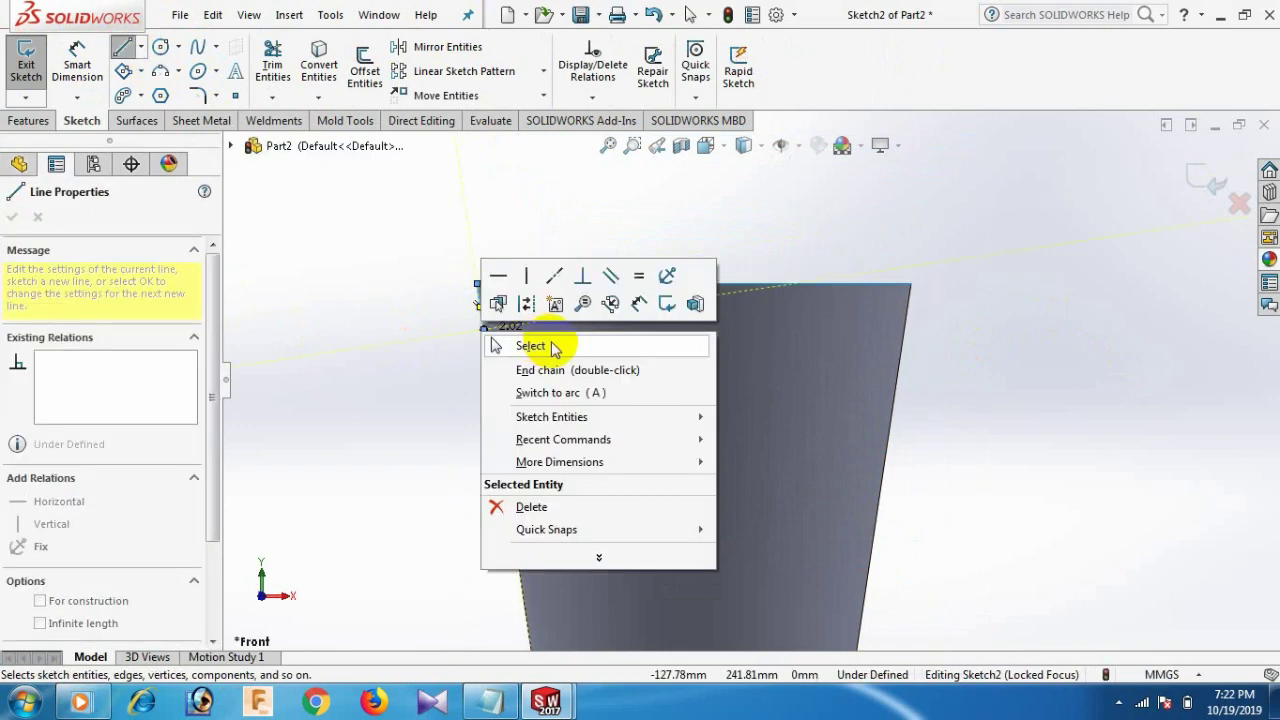
{"action": "left_click", "coordinate": [531, 346]}
{"action": "key", "text": "Return"}
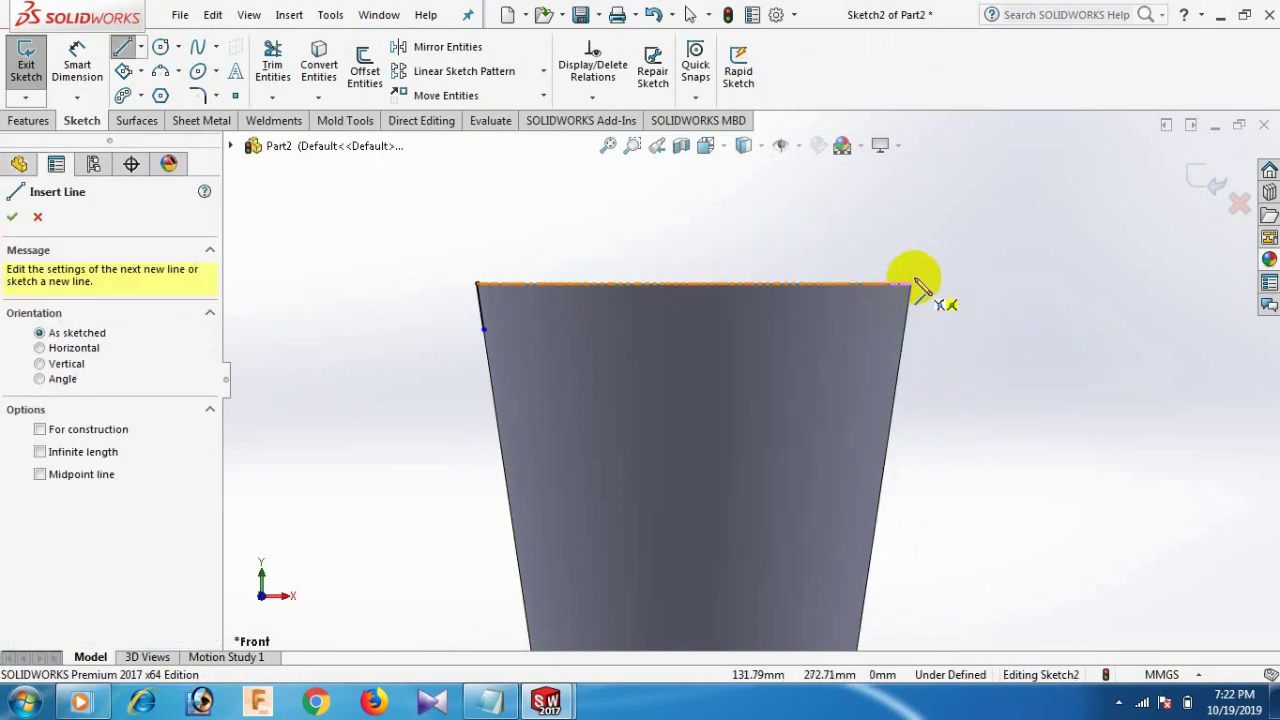
{"action": "left_click", "coordinate": [909, 285]}
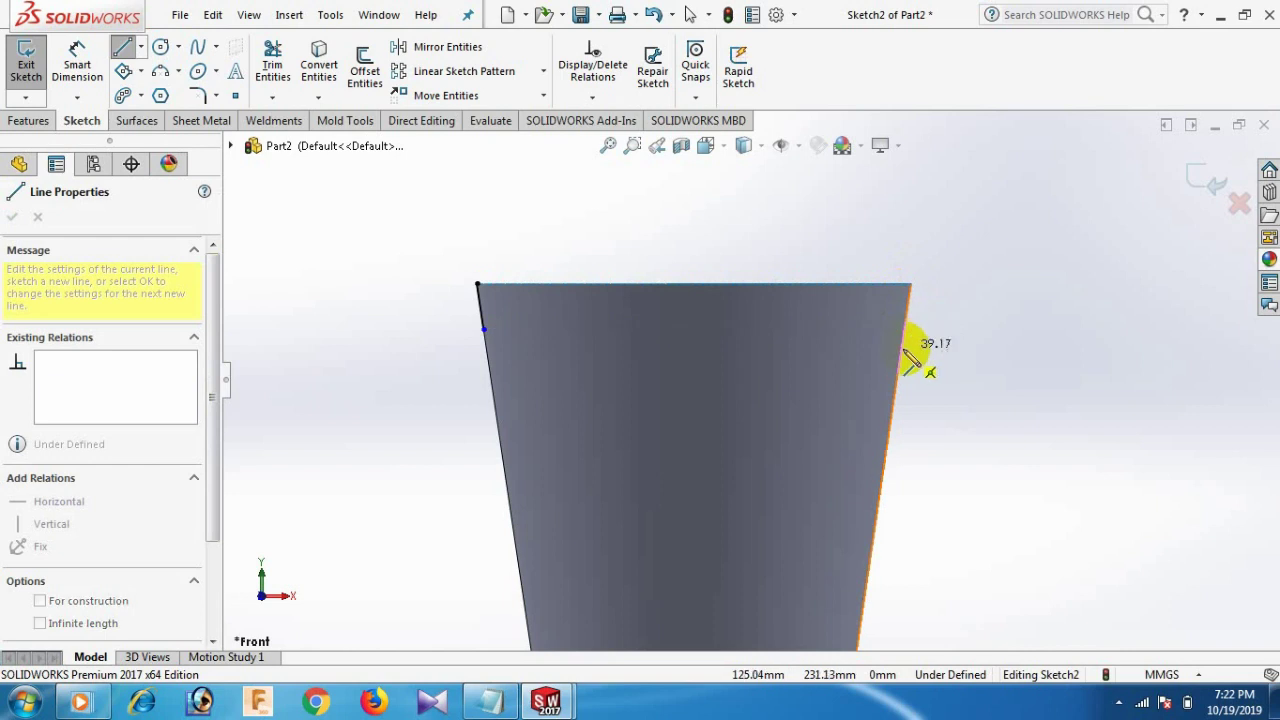
{"action": "left_click", "coordinate": [901, 348]}
{"action": "right_click", "coordinate": [903, 349]}
{"action": "left_click", "coordinate": [952, 362]}
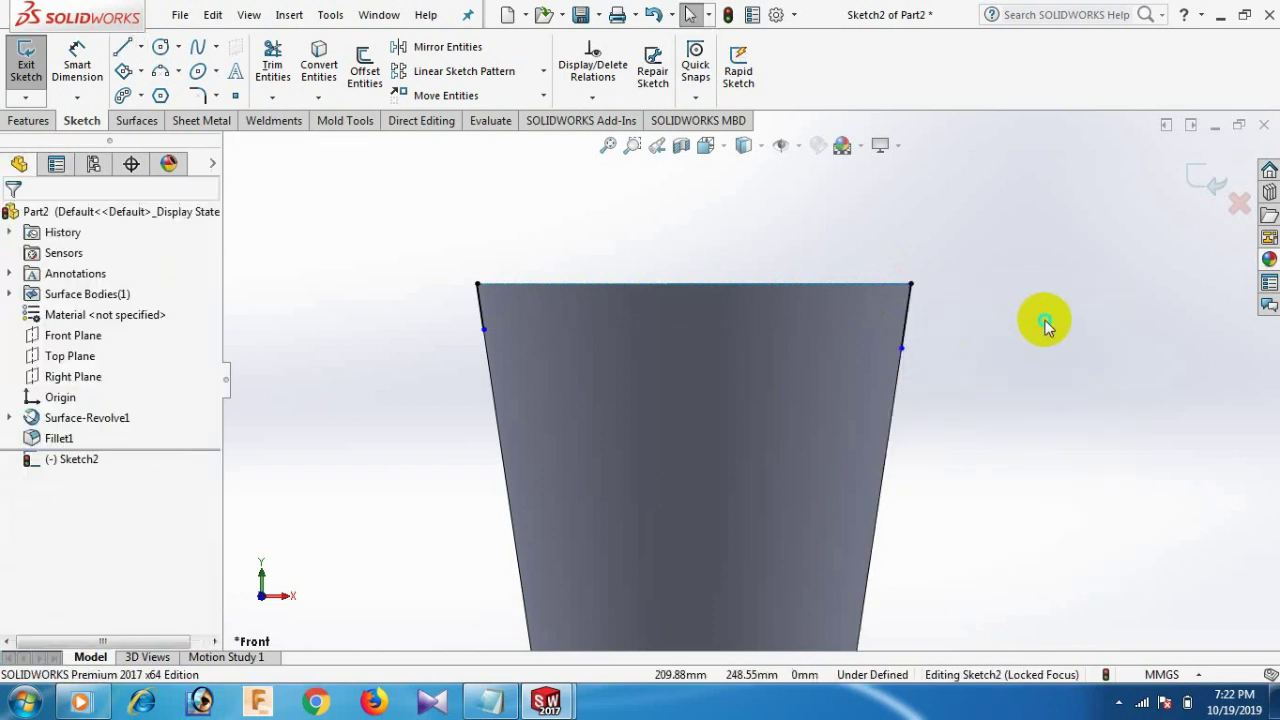
Draw a horizontal line across the cup's top edge between the two corners.
{"action": "key", "text": "l"}
{"action": "left_click", "coordinate": [477, 285]}
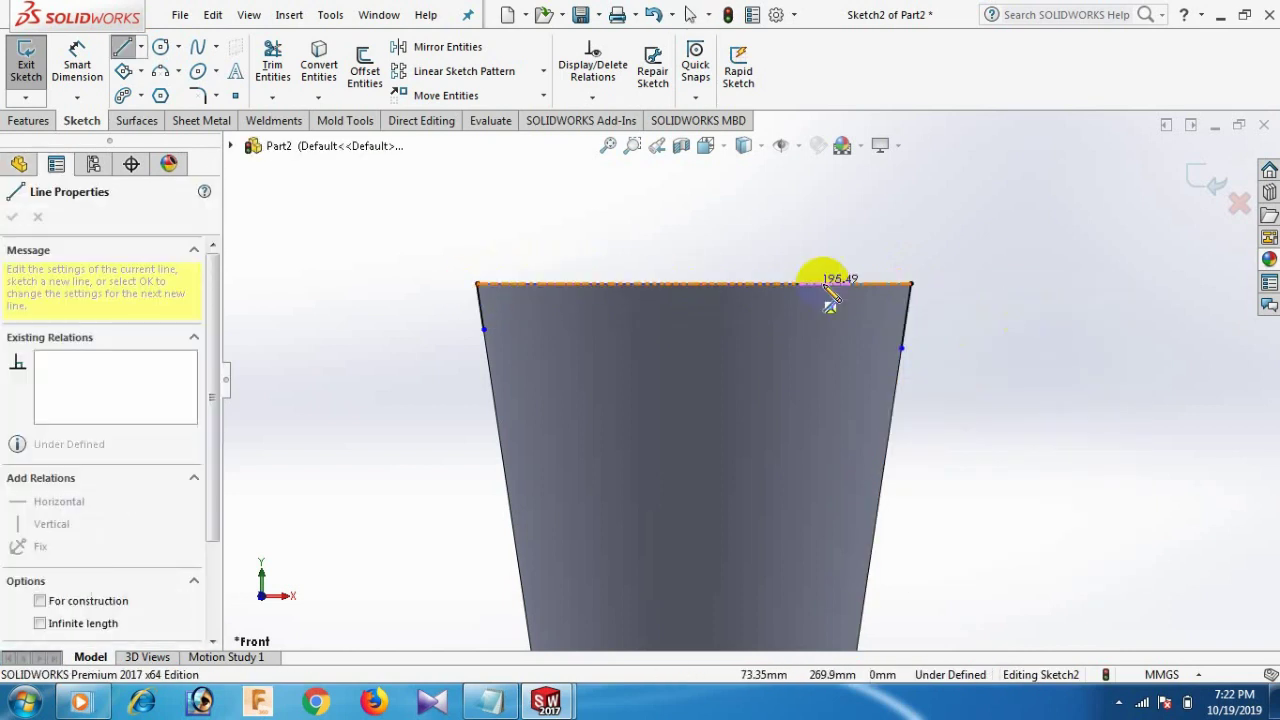
{"action": "left_click", "coordinate": [909, 285]}
{"action": "right_click", "coordinate": [911, 286]}
Dimension the short right side line to 5 mm.
{"action": "left_click", "coordinate": [929, 298]}
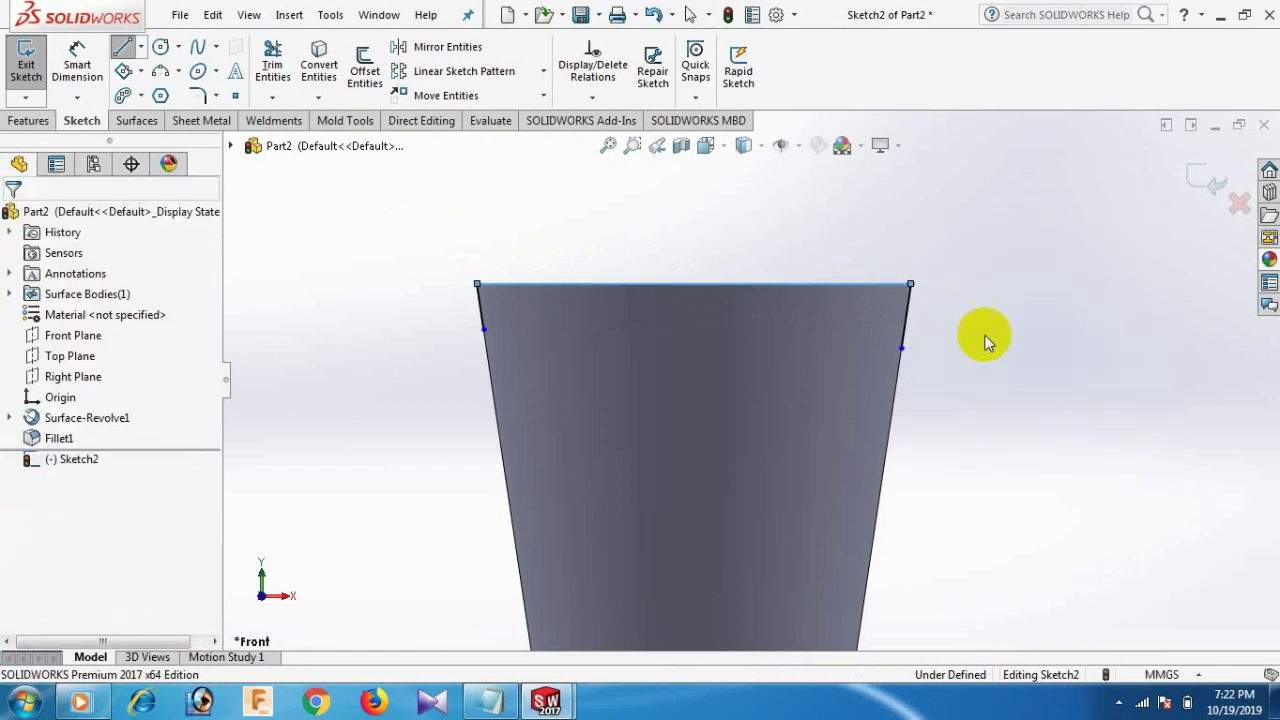
{"action": "right_click_drag", "start_coordinate": [997, 386], "coordinate": [989, 219]}
{"action": "left_click", "coordinate": [910, 322]}
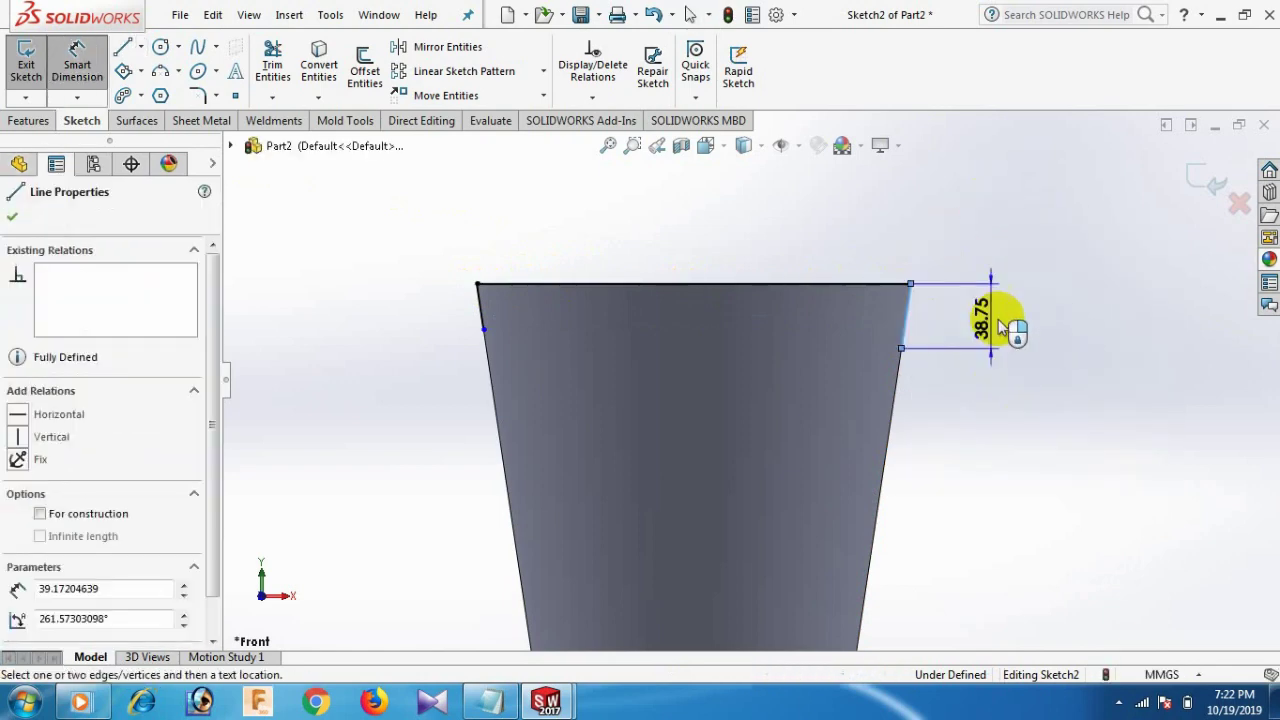
{"action": "left_click", "coordinate": [945, 322]}
{"action": "type", "text": "5"}
{"action": "key", "text": "Return"}
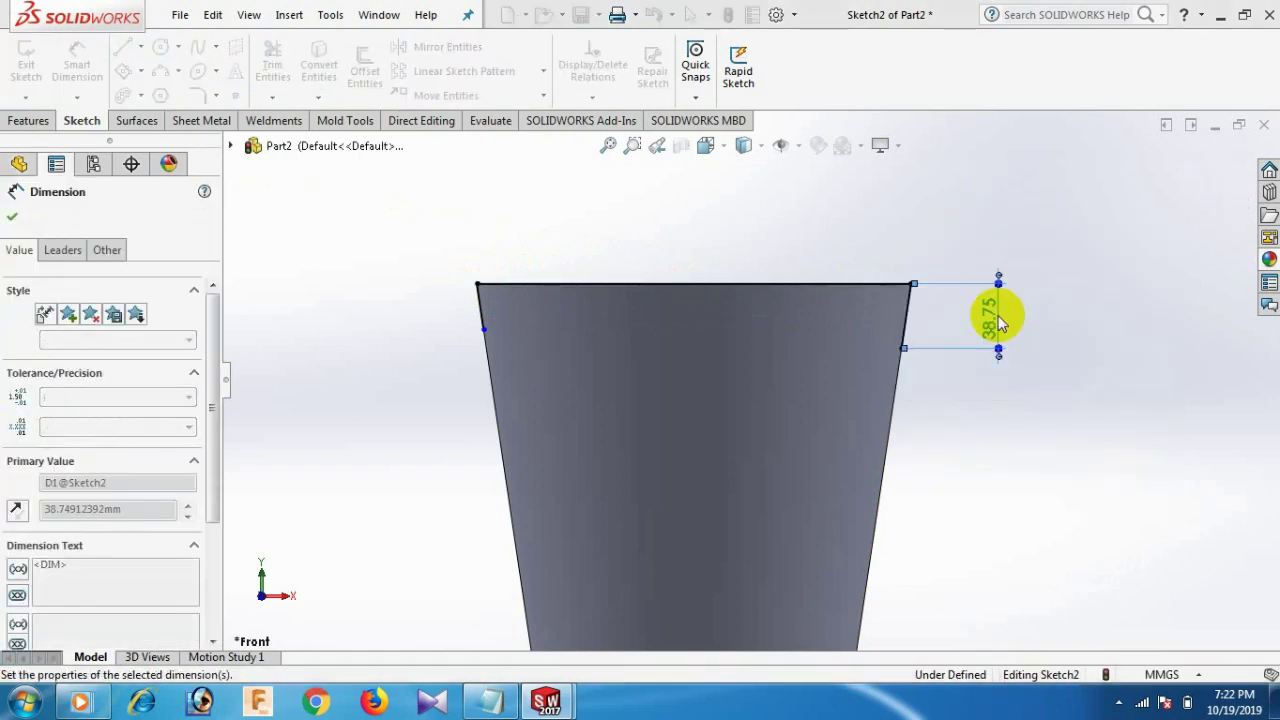
{"action": "left_click", "coordinate": [908, 222]}
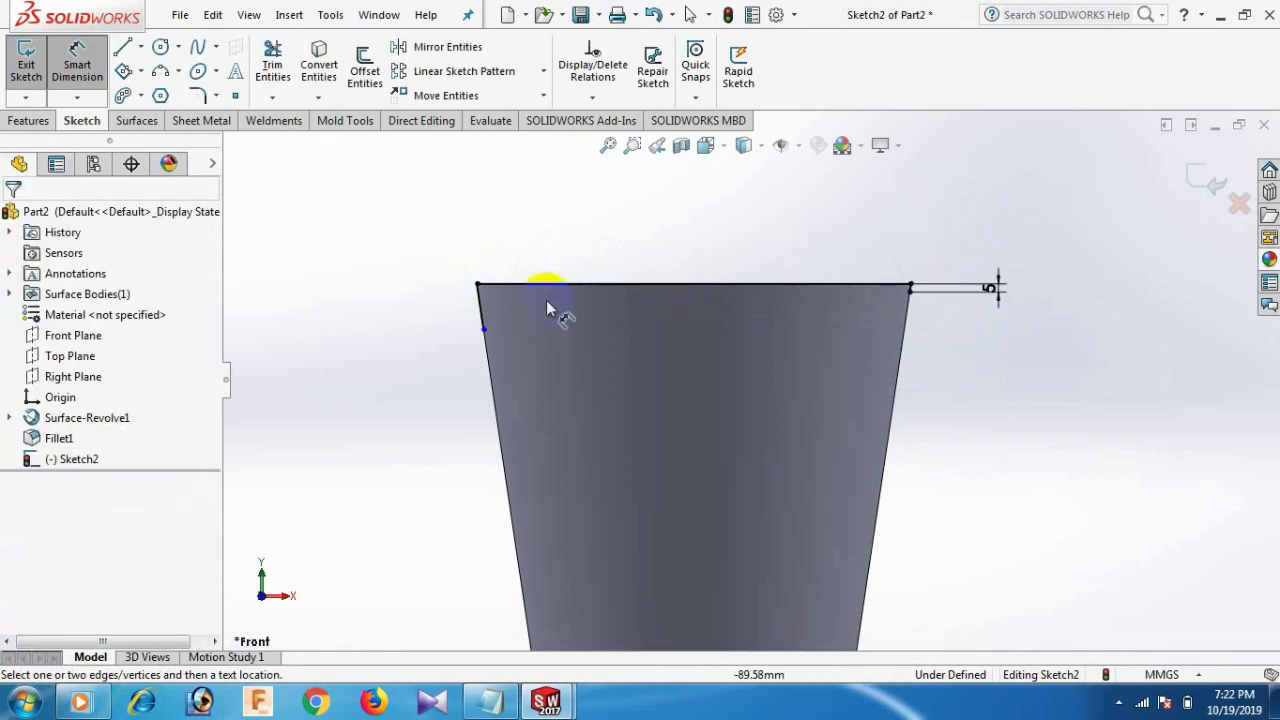
Dimension the short left side line to 5 mm.
{"action": "left_click", "coordinate": [484, 300]}
{"action": "left_click", "coordinate": [395, 318]}
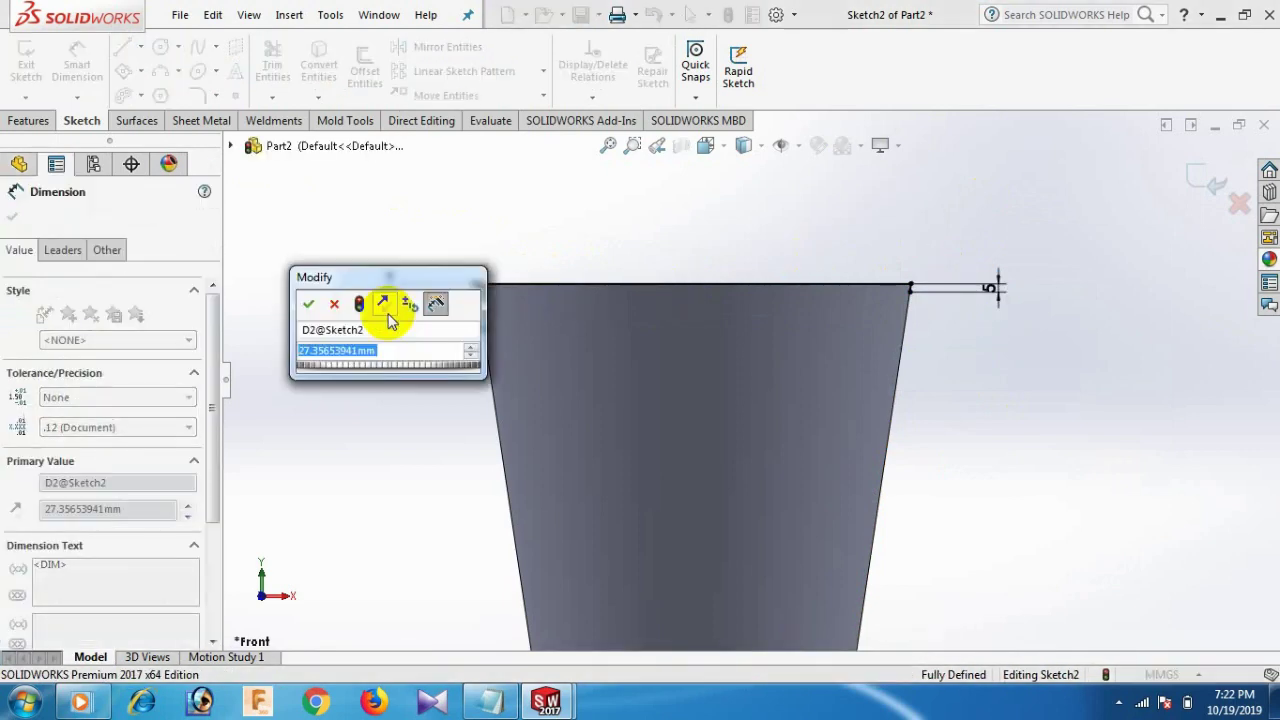
{"action": "type", "text": "5"}
{"action": "key", "text": "Return"}
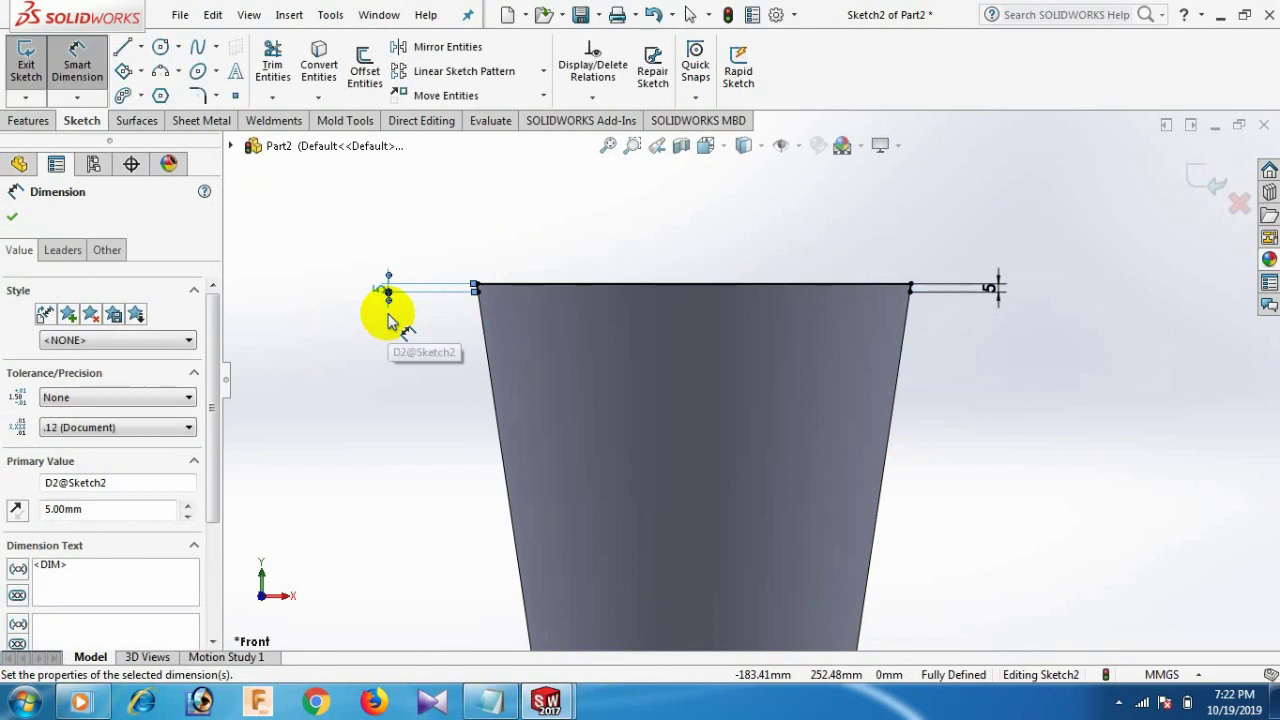
{"action": "left_click", "coordinate": [607, 249]}
{"action": "right_click", "coordinate": [607, 249]}
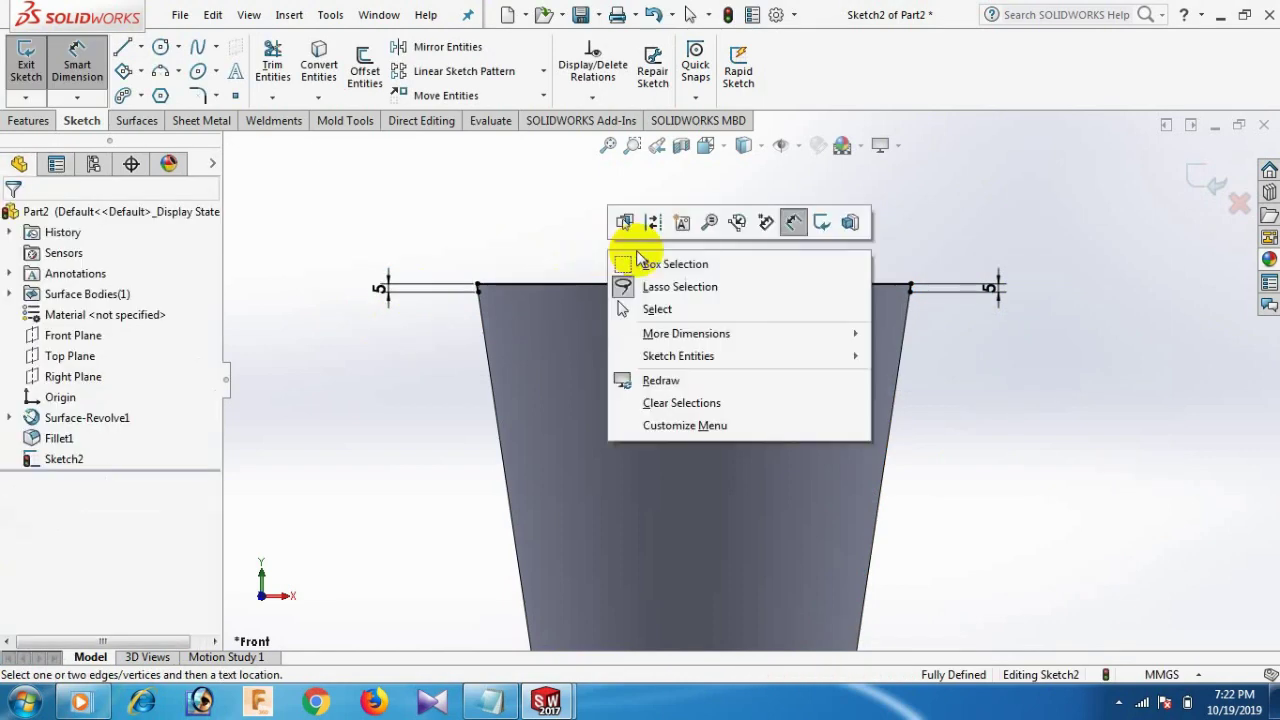
{"action": "left_click", "coordinate": [652, 304]}
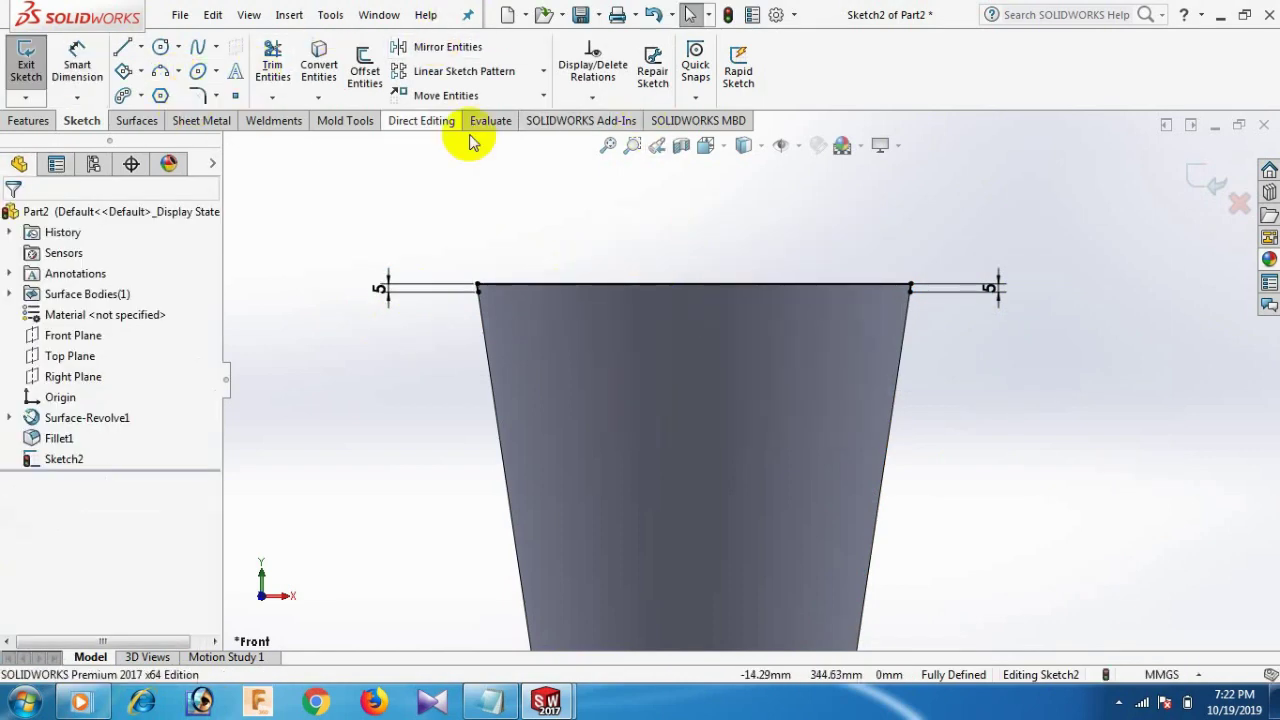
Draw a wavy spline from the left to the right rim corner, with two troughs around a centre crest.
{"action": "left_click", "coordinate": [199, 49]}
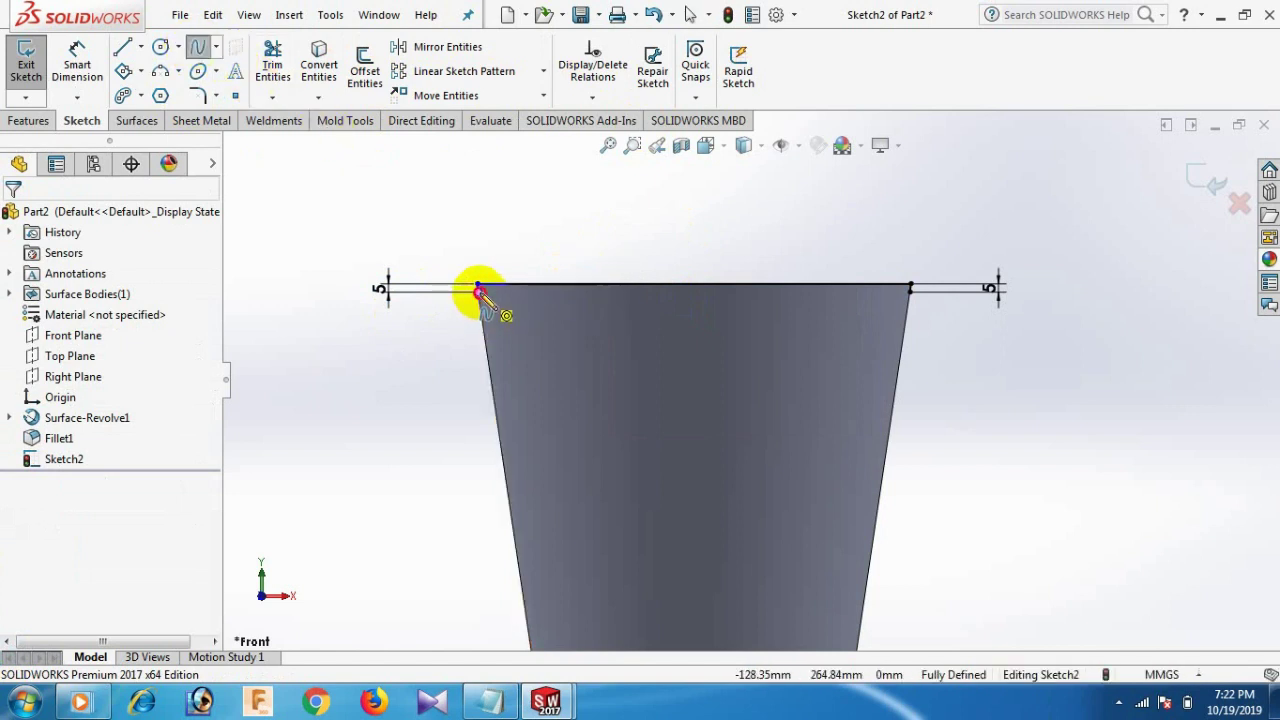
{"action": "left_click", "coordinate": [480, 292]}
{"action": "scroll", "coordinate": [609, 334], "scroll_direction": "down", "scroll_amount": 3}
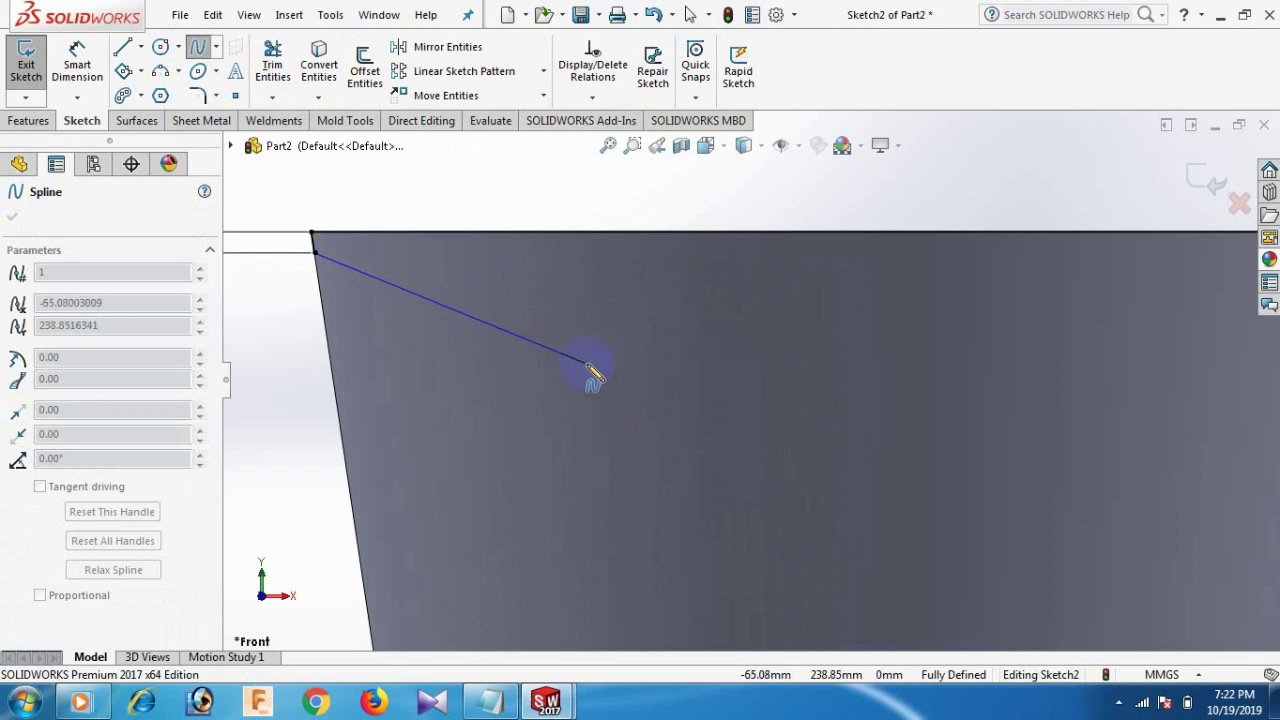
{"action": "left_click", "coordinate": [587, 363]}
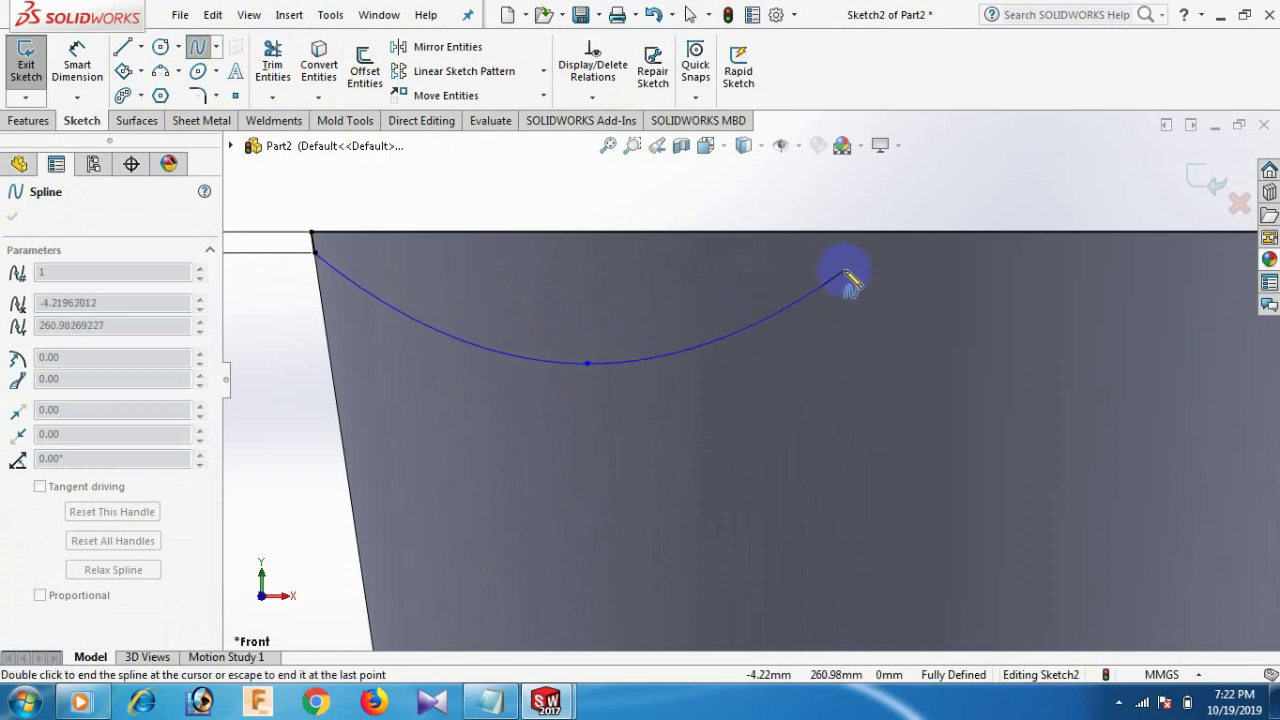
{"action": "scroll", "coordinate": [845, 272], "scroll_direction": "up", "scroll_amount": 2}
{"action": "scroll", "coordinate": [848, 276], "scroll_direction": "up", "scroll_amount": 3}
{"action": "scroll", "coordinate": [837, 334], "scroll_direction": "down", "scroll_amount": 2}
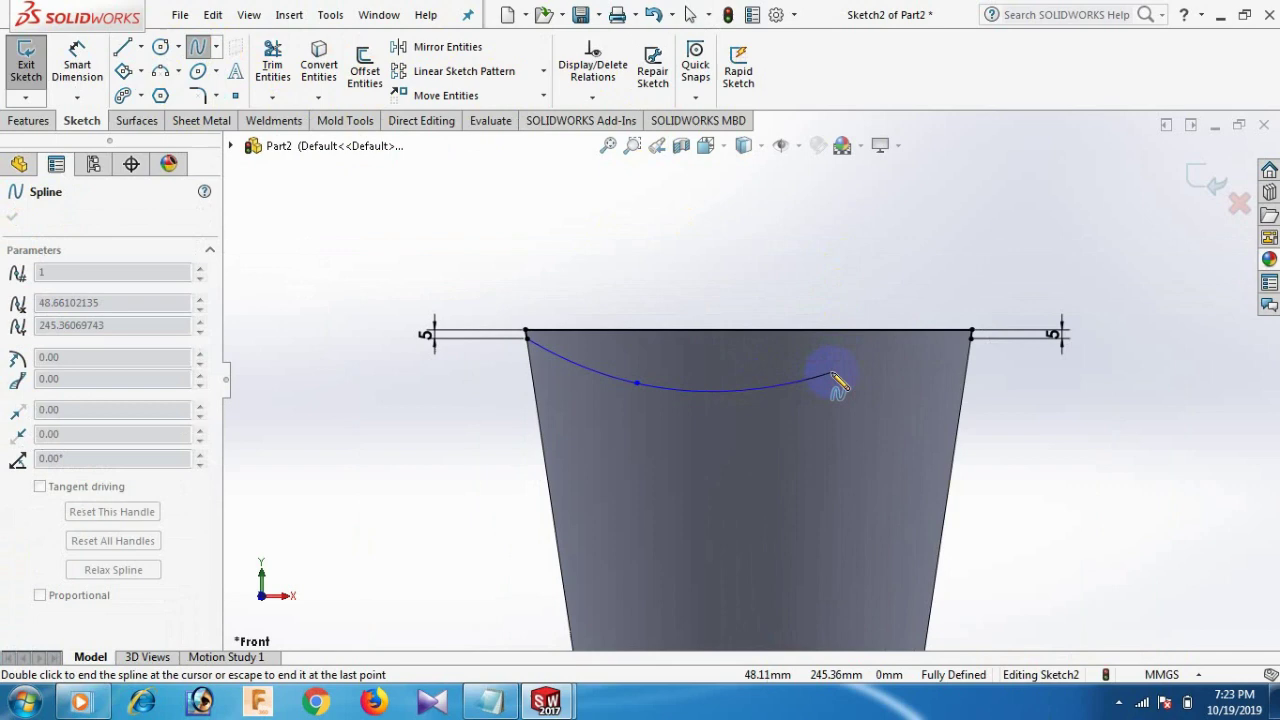
{"action": "left_click", "coordinate": [749, 341]}
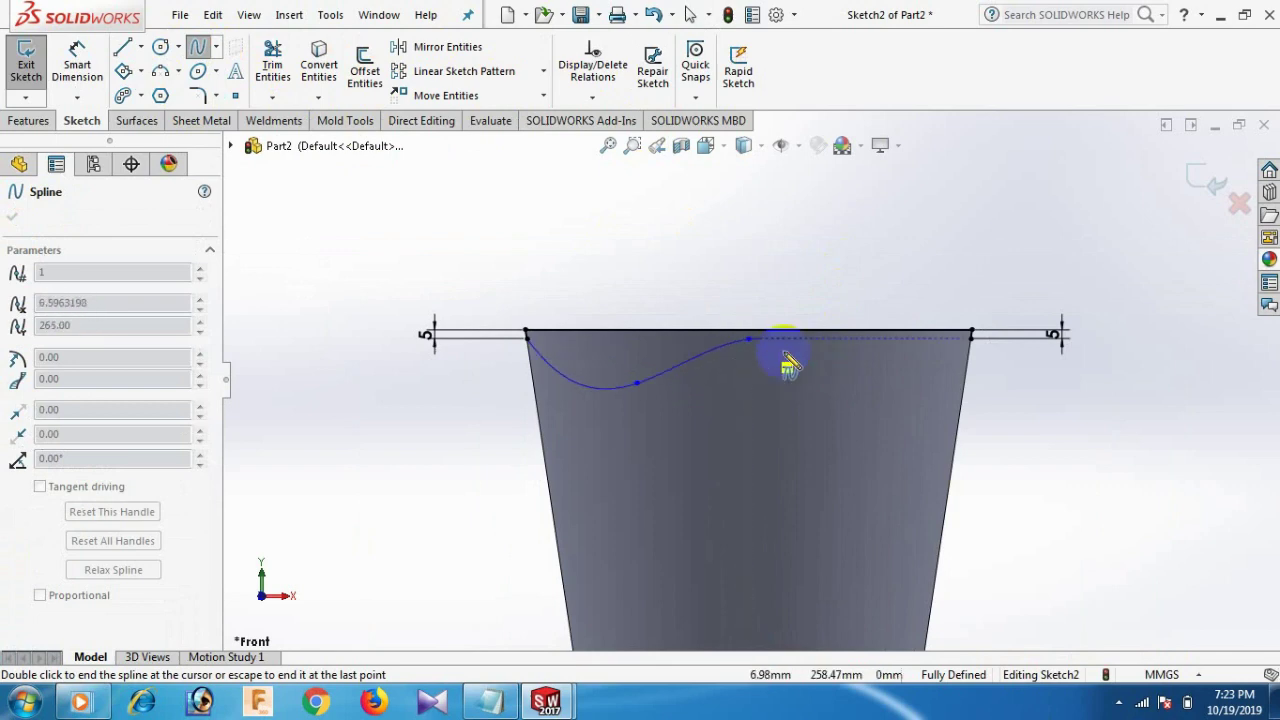
{"action": "left_click", "coordinate": [872, 380]}
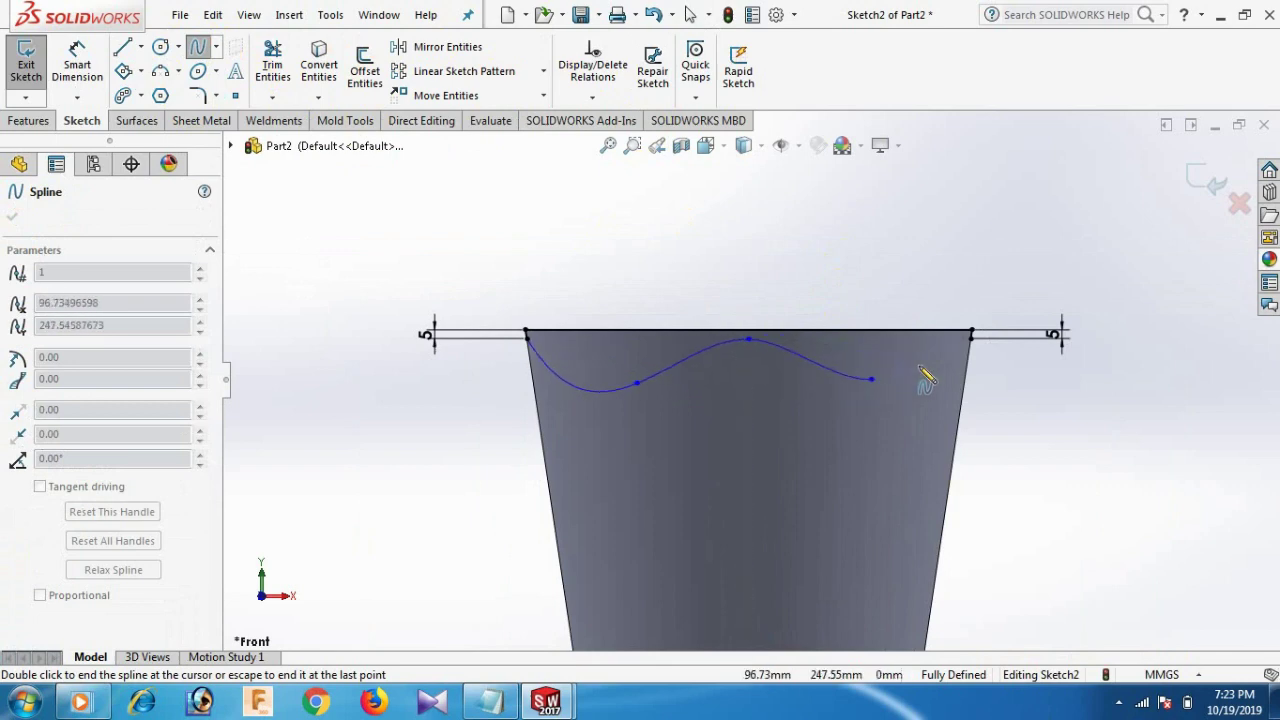
{"action": "right_click", "coordinate": [970, 336]}
{"action": "left_click", "coordinate": [1017, 356]}
{"action": "scroll", "coordinate": [811, 294], "scroll_direction": "up", "scroll_amount": 2}
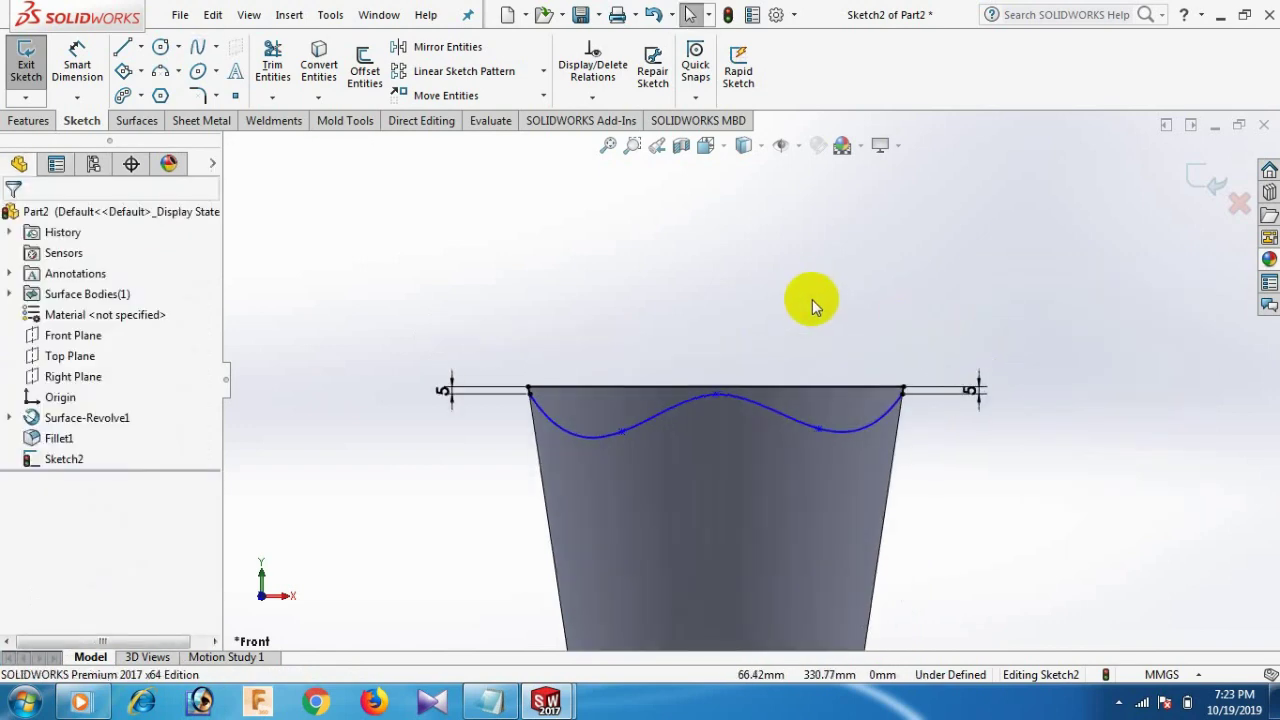
Dimension the left trough point 65 mm from the left rim corner.
{"action": "right_click_drag", "start_coordinate": [812, 299], "coordinate": [811, 226]}
{"action": "left_click", "coordinate": [623, 431]}
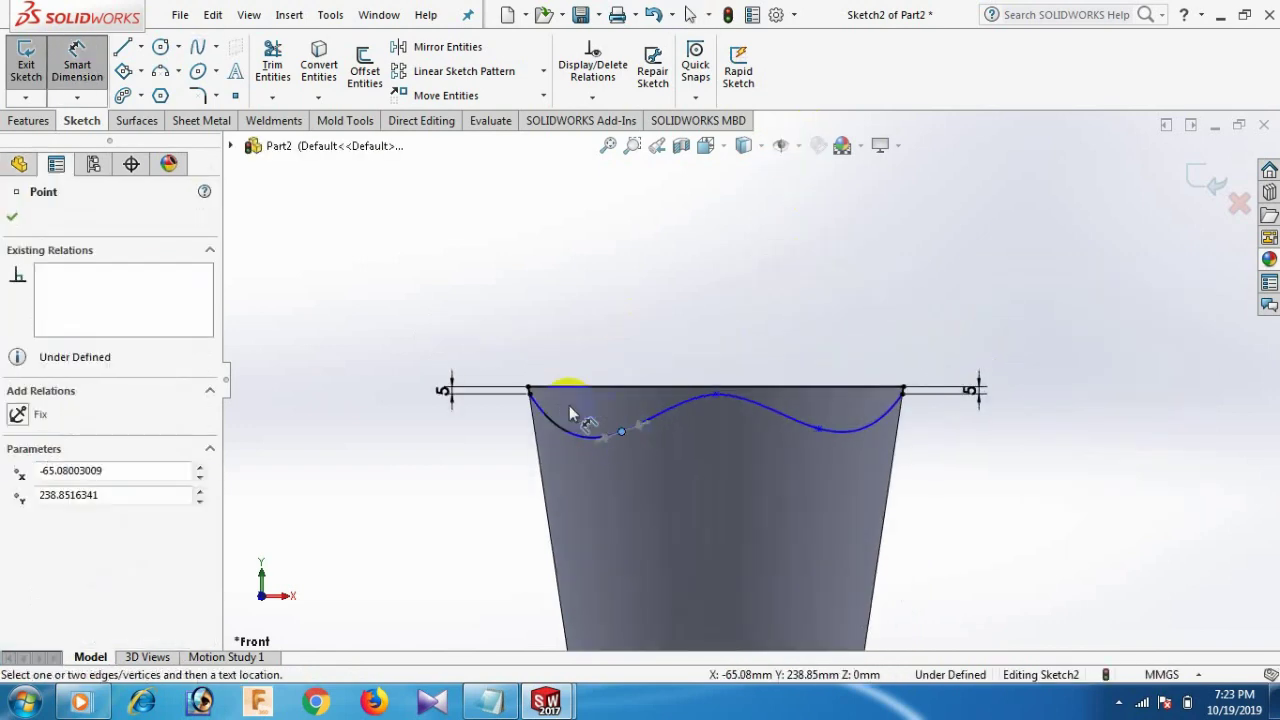
{"action": "left_click", "coordinate": [529, 389]}
{"action": "left_click", "coordinate": [565, 279]}
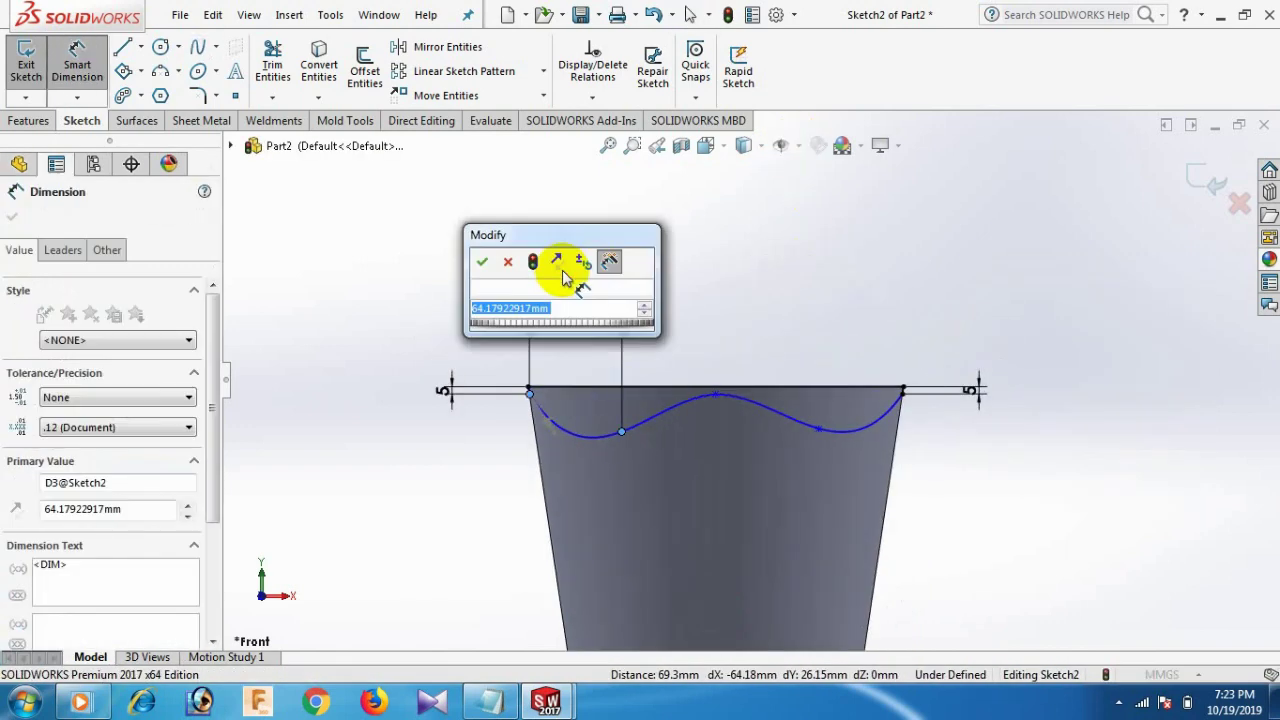
{"action": "type", "text": "55"}
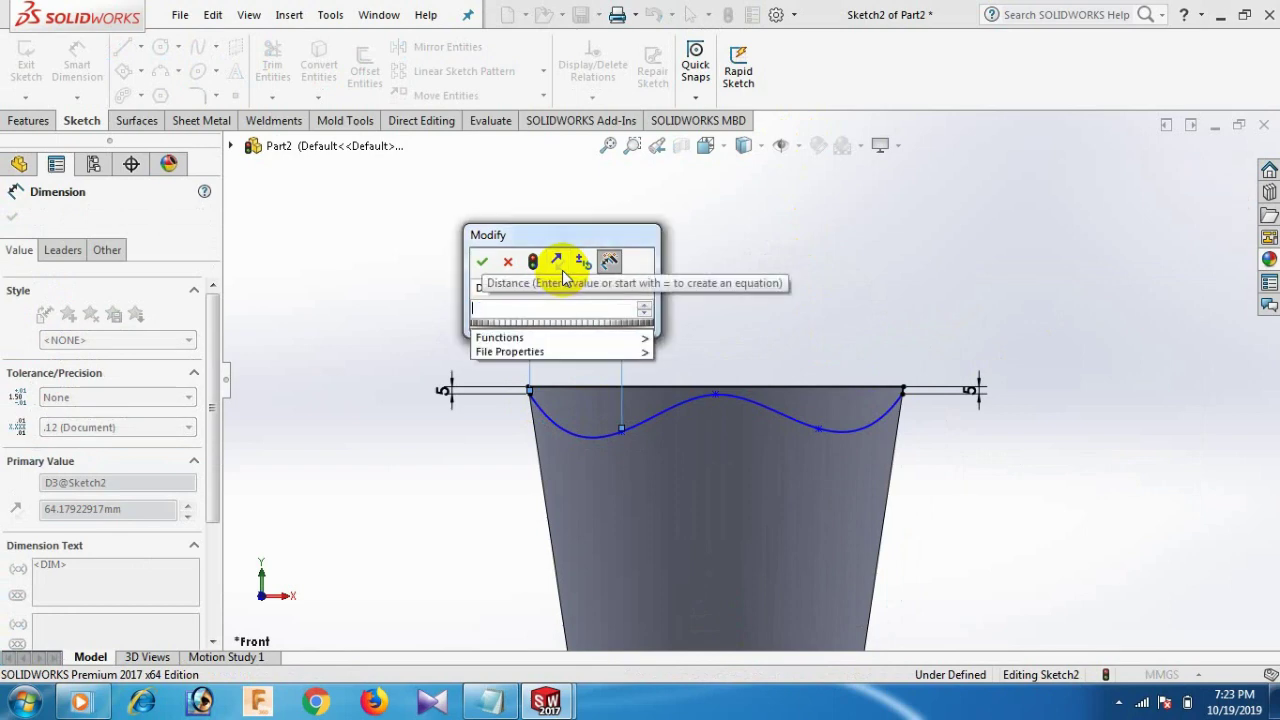
{"action": "key", "text": "Return"}
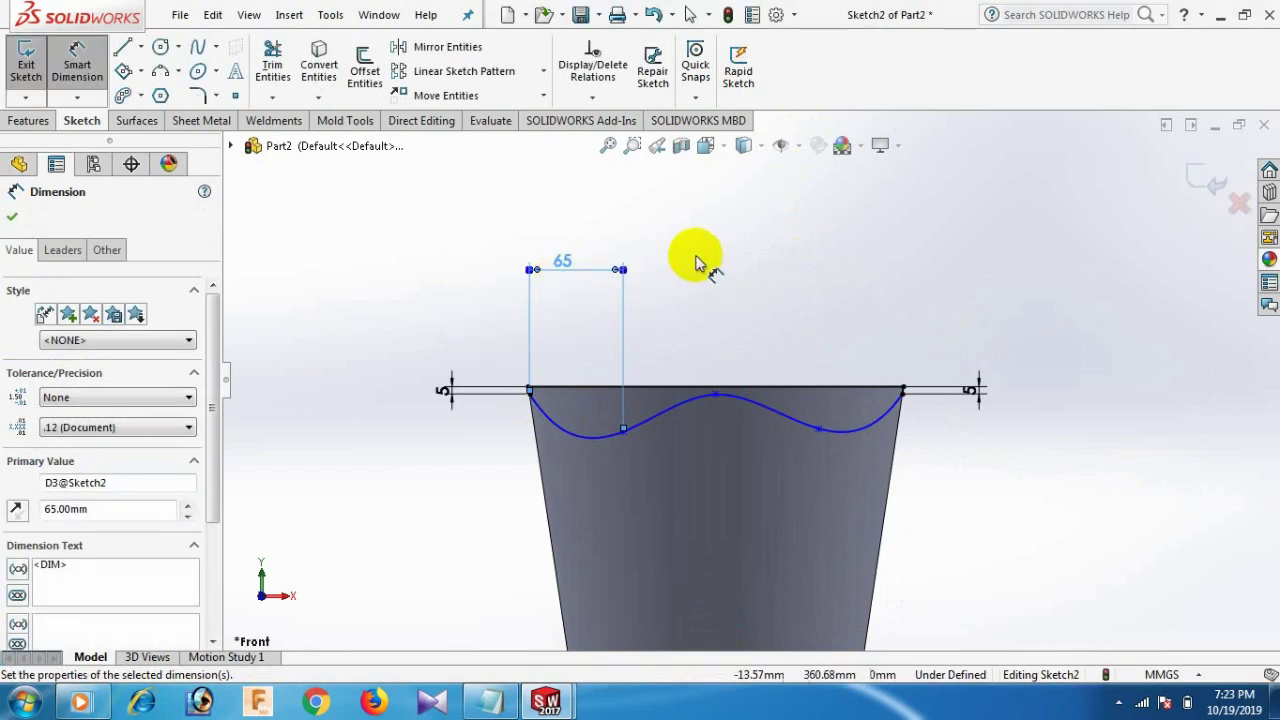
{"action": "left_click", "coordinate": [880, 286]}
Dimension the centre crest 130 mm from the left rim corner.
{"action": "left_click", "coordinate": [714, 398]}
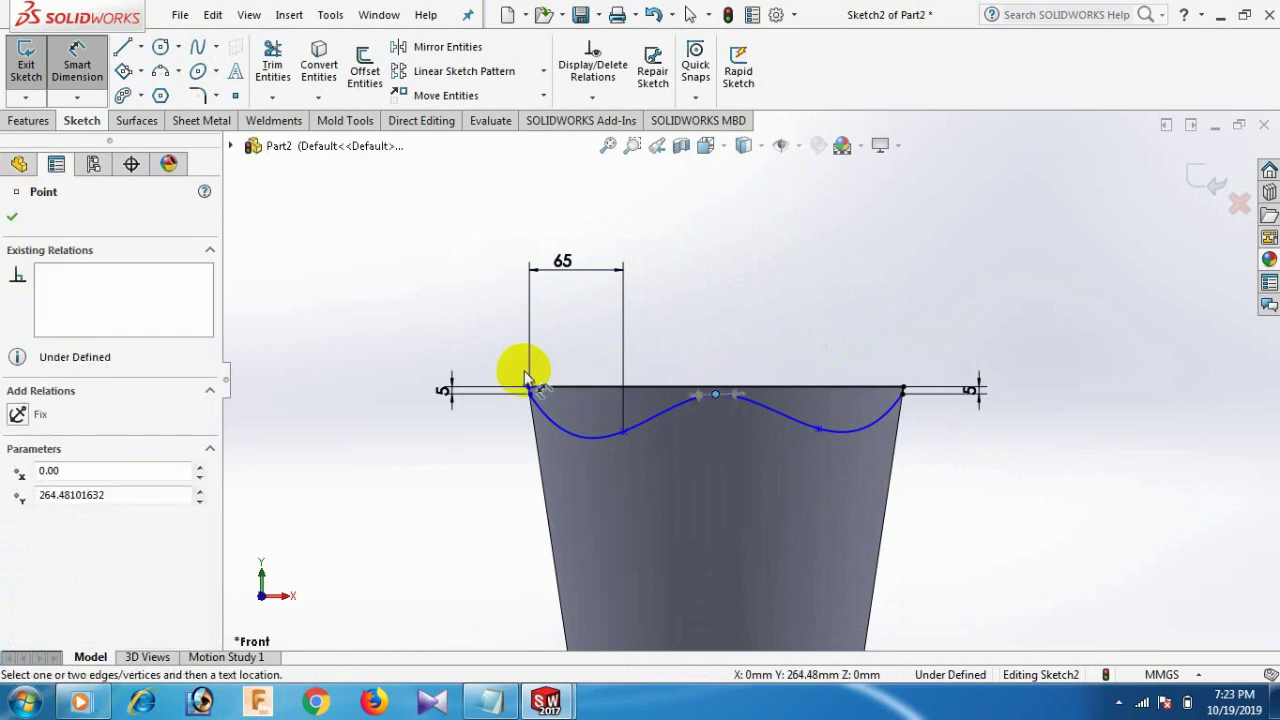
{"action": "left_click", "coordinate": [530, 390]}
{"action": "left_click", "coordinate": [594, 202]}
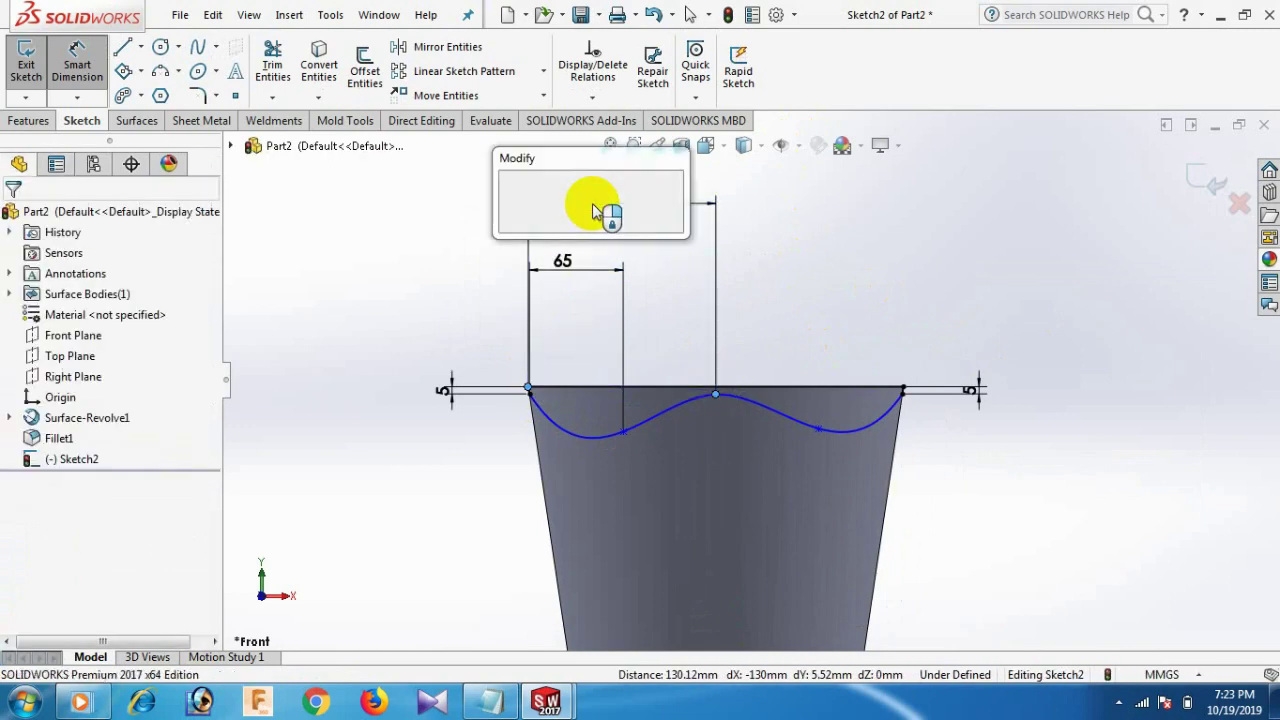
{"action": "left_click", "coordinate": [512, 197]}
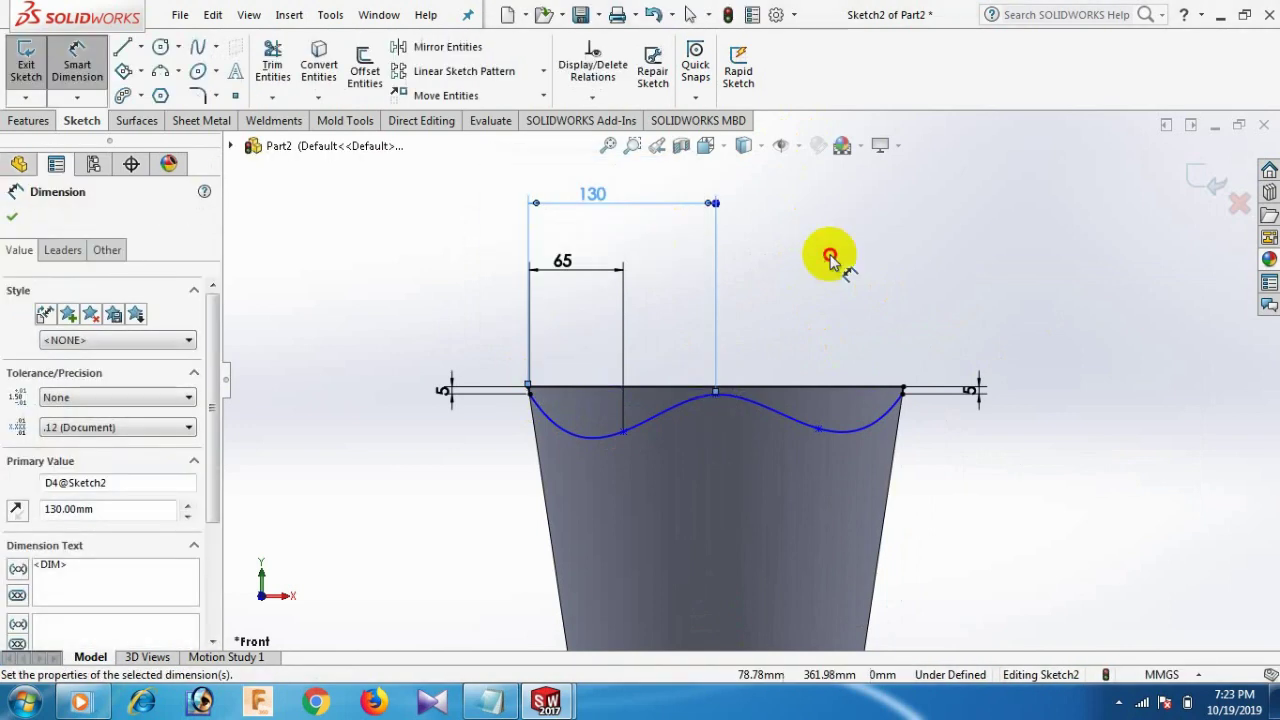
Dimension the right trough 65 mm from the right rim corner, then measure the crest to that corner.
{"action": "left_click", "coordinate": [819, 430]}
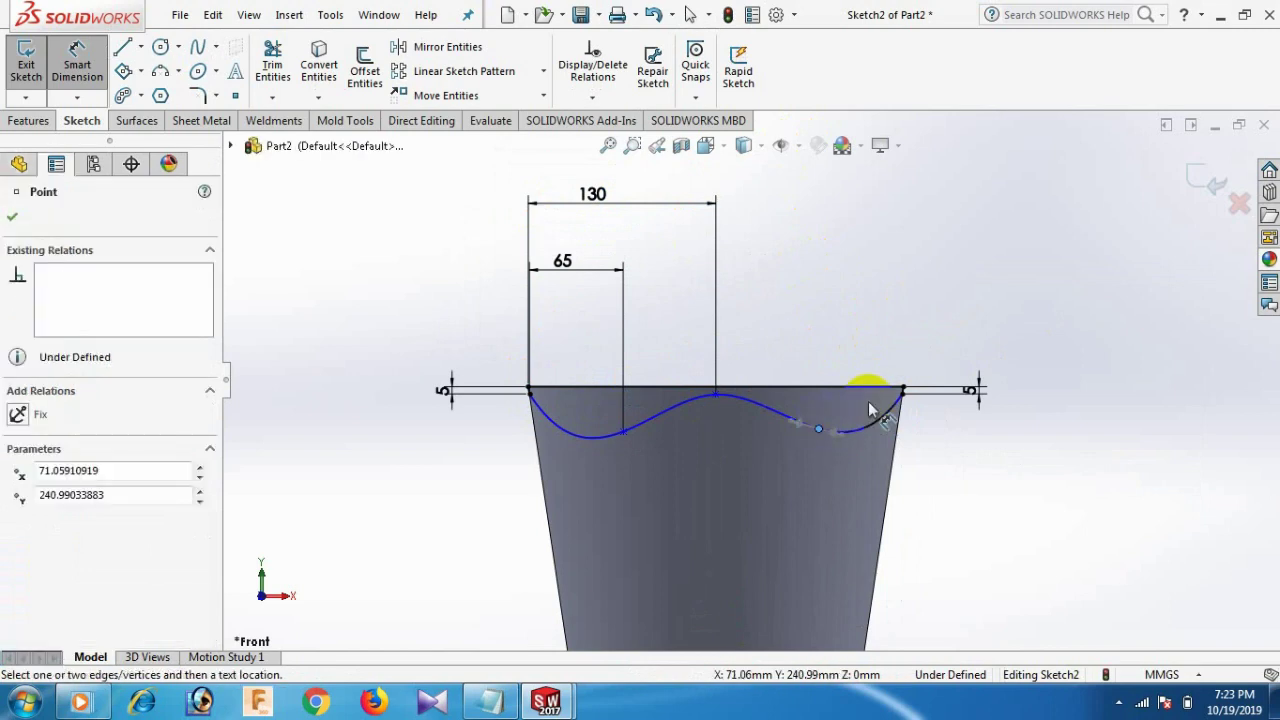
{"action": "left_click", "coordinate": [904, 392]}
{"action": "left_click", "coordinate": [893, 298]}
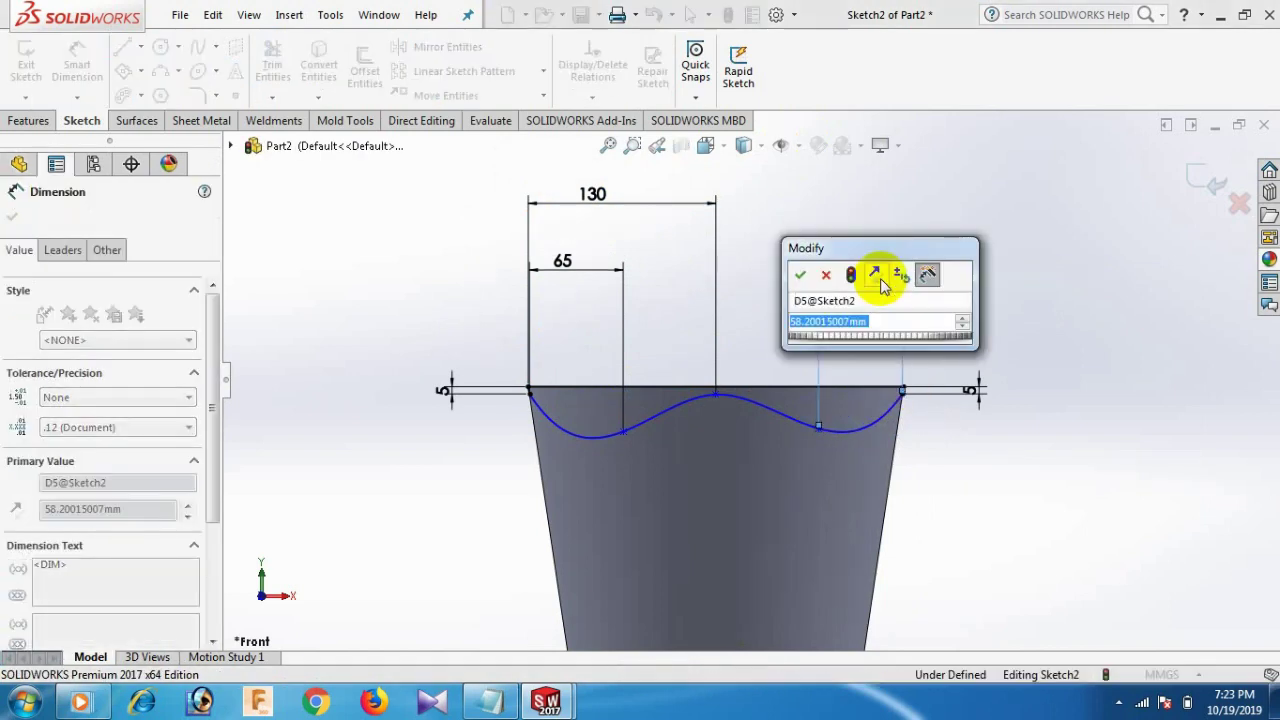
{"action": "type", "text": "65"}
{"action": "key", "text": "Return"}
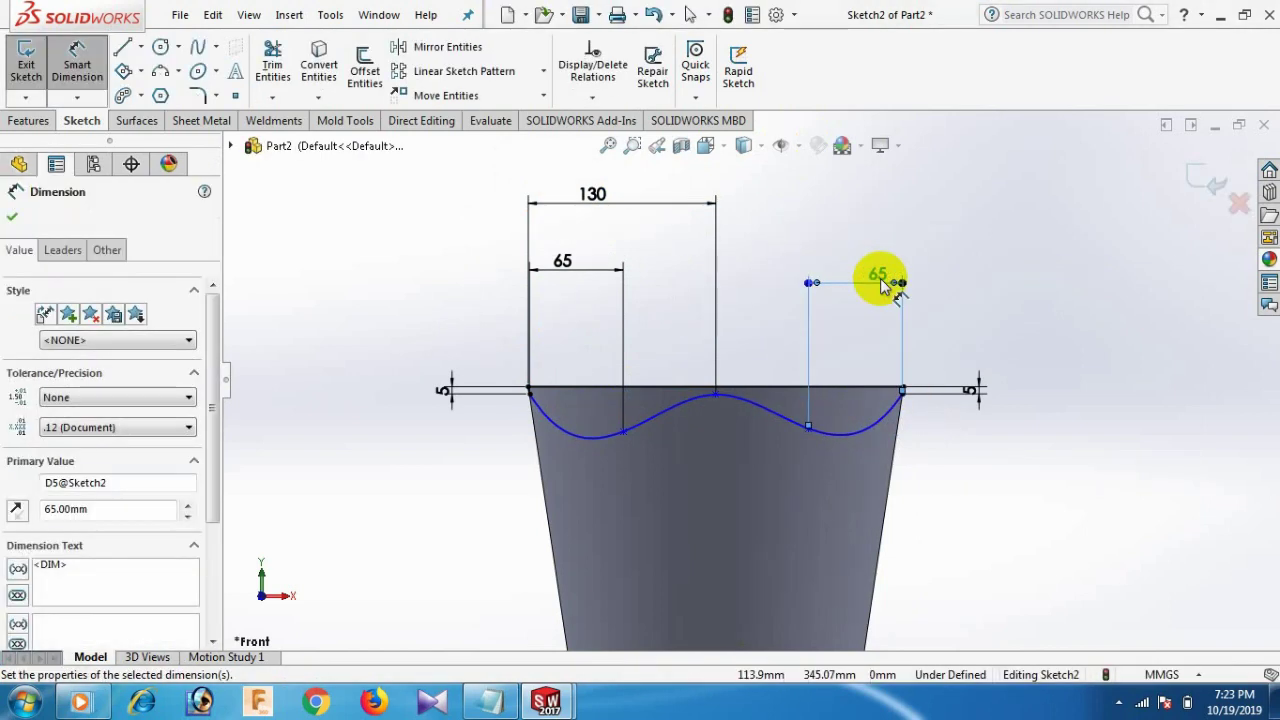
{"action": "left_click", "coordinate": [717, 395]}
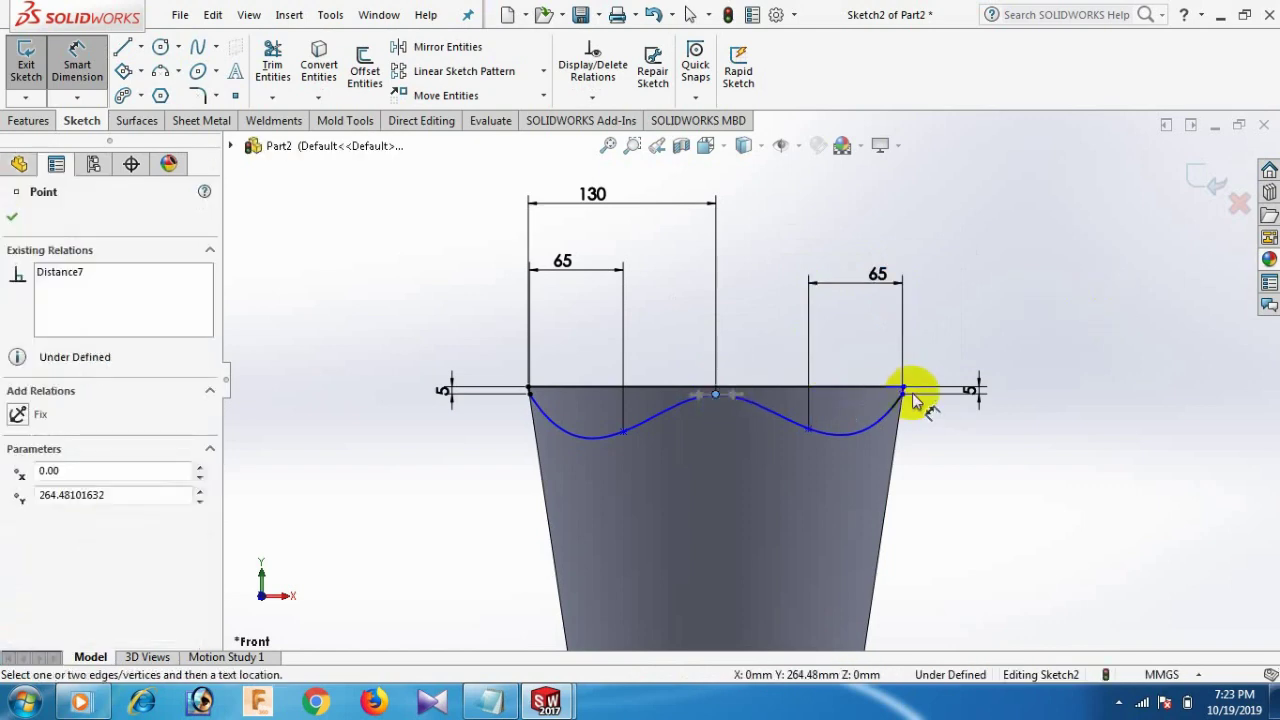
{"action": "left_click", "coordinate": [904, 390]}
Discard the redundant 130 mm crest dimension and return to selecting sketch points.
{"action": "left_click", "coordinate": [876, 190]}
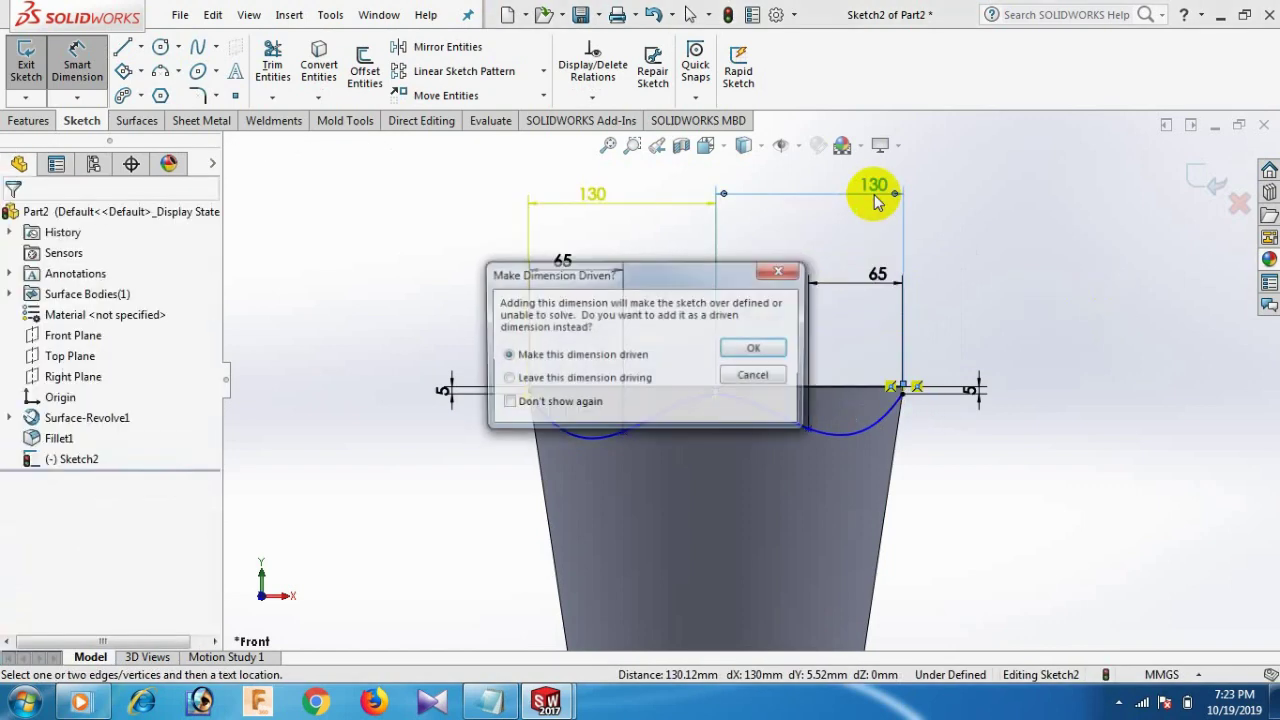
{"action": "left_click", "coordinate": [755, 376]}
{"action": "scroll", "coordinate": [965, 345], "scroll_direction": "down", "scroll_amount": 3}
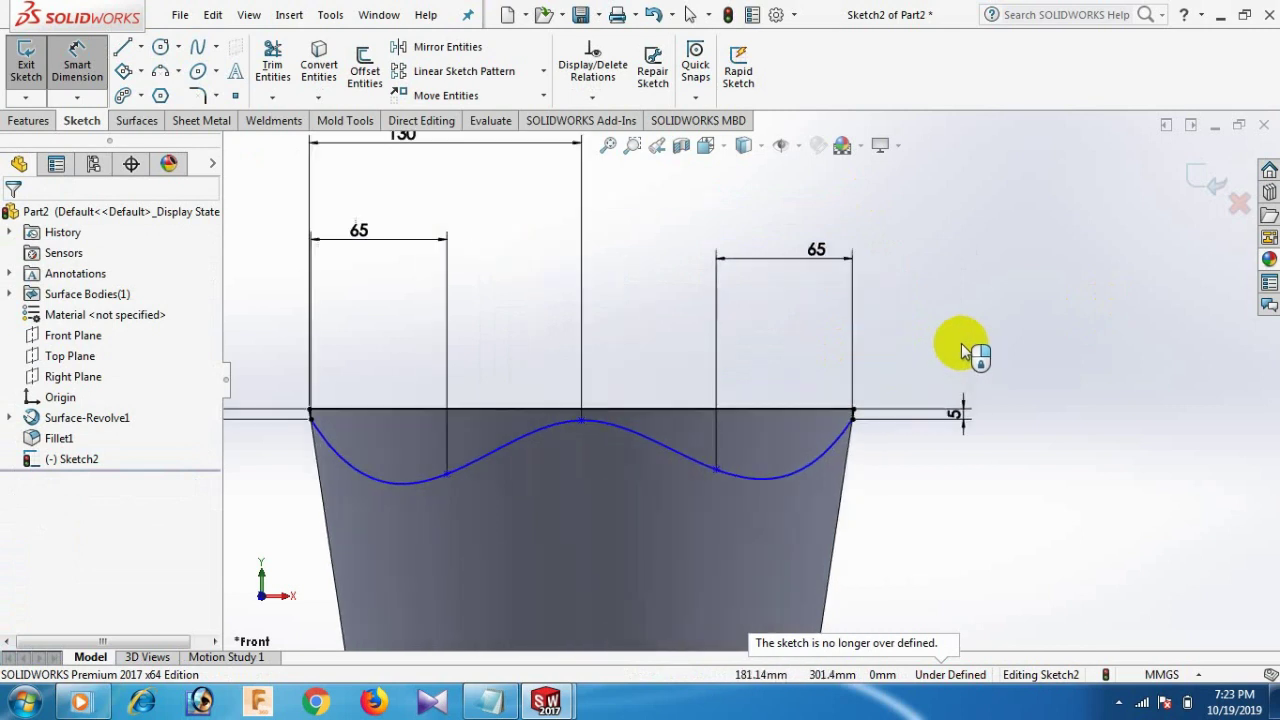
{"action": "key", "text": "Escape"}
{"action": "right_click_drag", "start_coordinate": [975, 315], "coordinate": [960, 192]}
{"action": "scroll", "coordinate": [903, 300], "scroll_direction": "up", "scroll_amount": 2}
{"action": "right_click", "coordinate": [930, 300]}
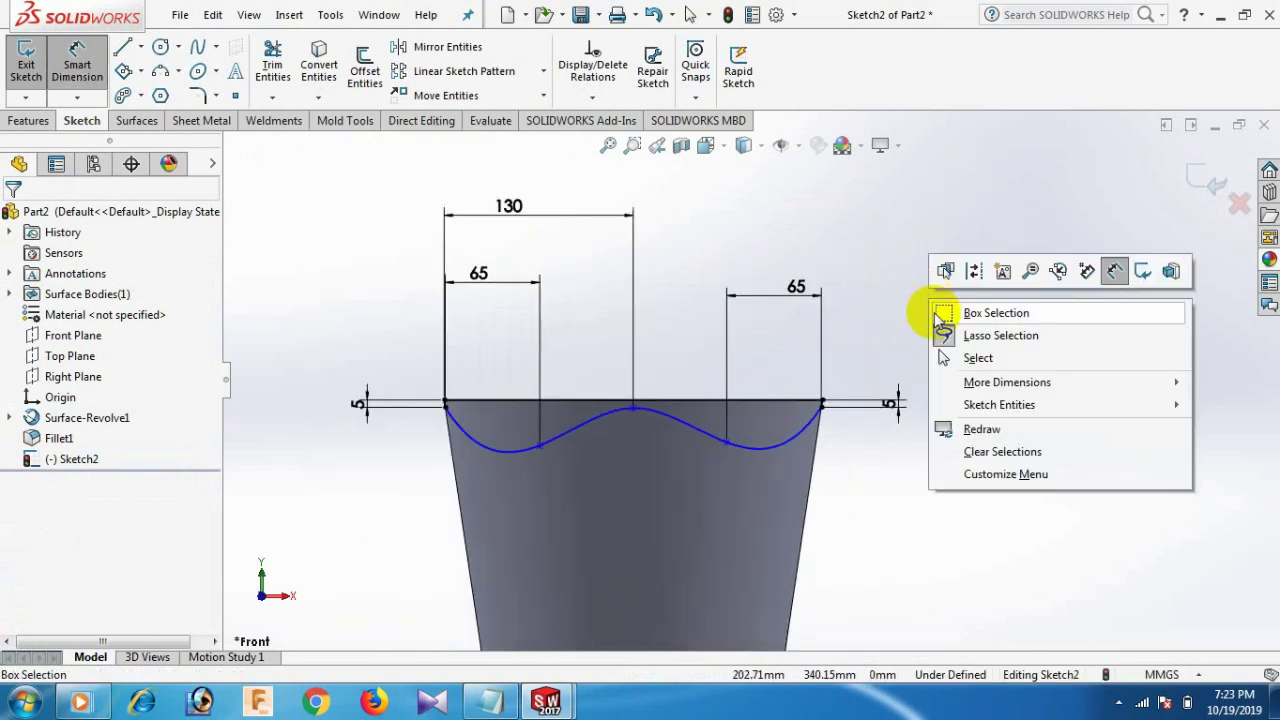
{"action": "left_click", "coordinate": [976, 357]}
{"action": "scroll", "coordinate": [414, 443], "scroll_direction": "down", "scroll_amount": 2}
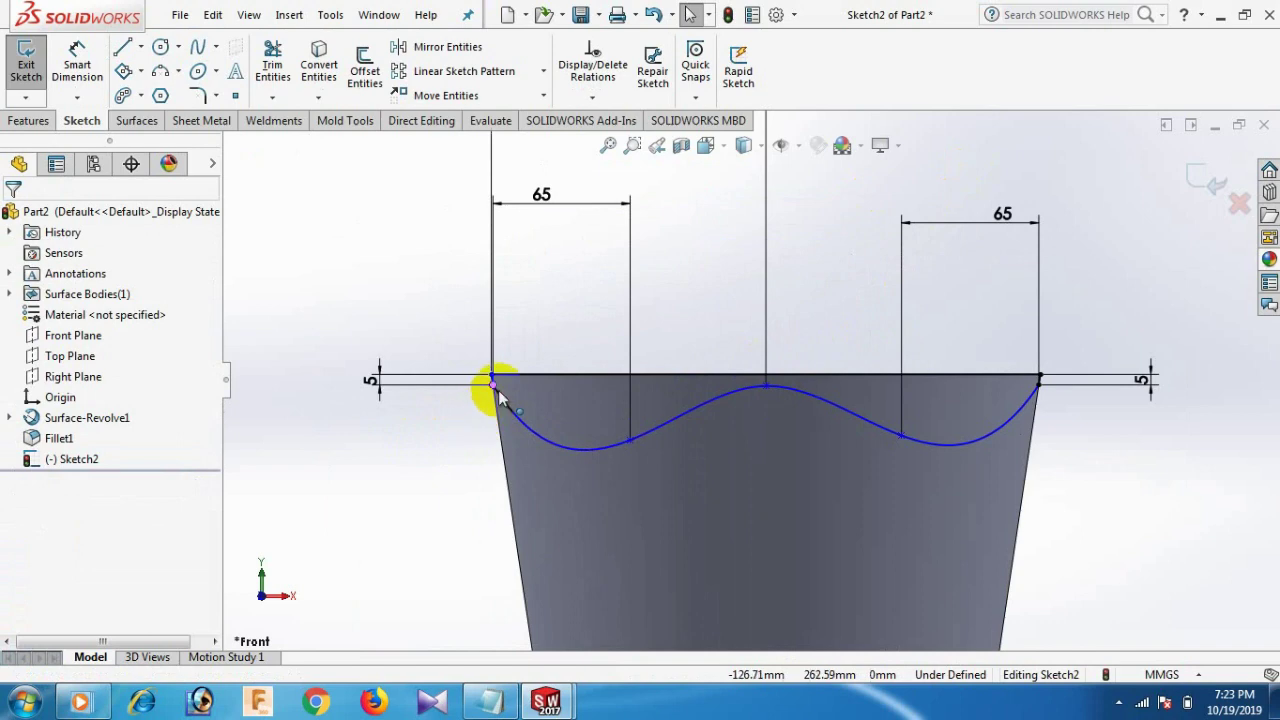
{"action": "left_click", "coordinate": [493, 386]}
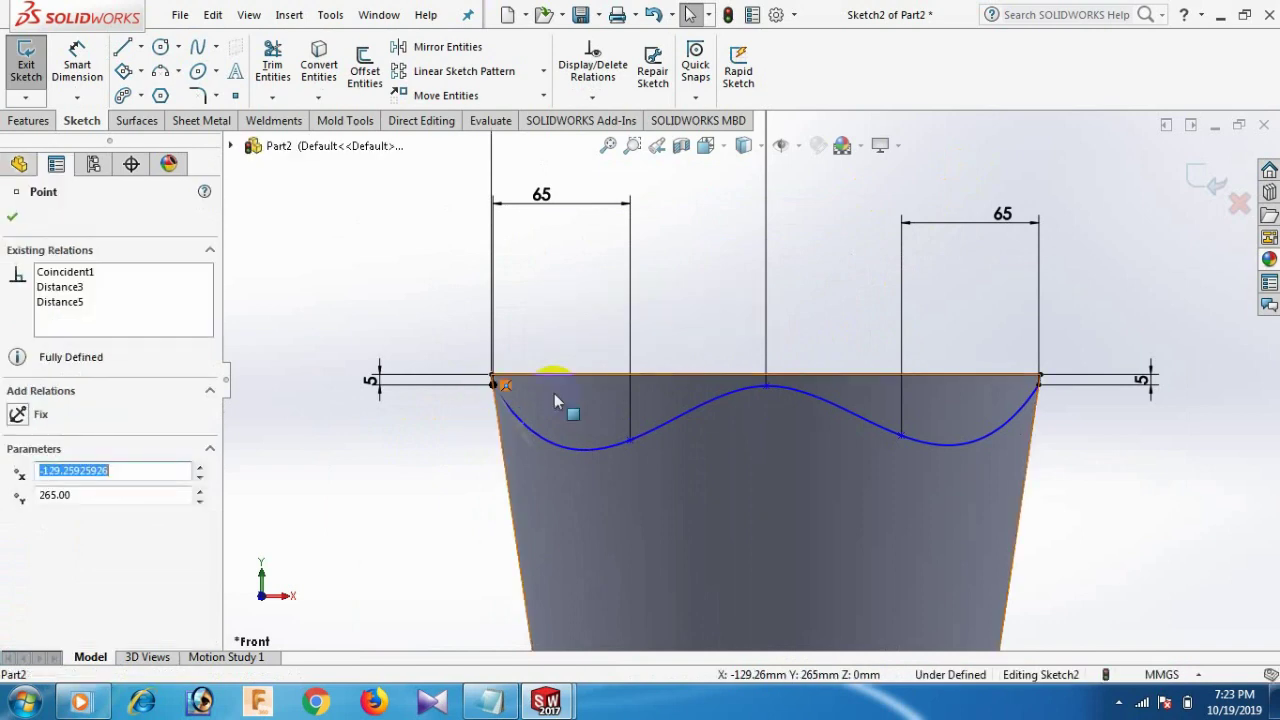
{"action": "left_click", "coordinate": [763, 384], "text": "ctrl"}
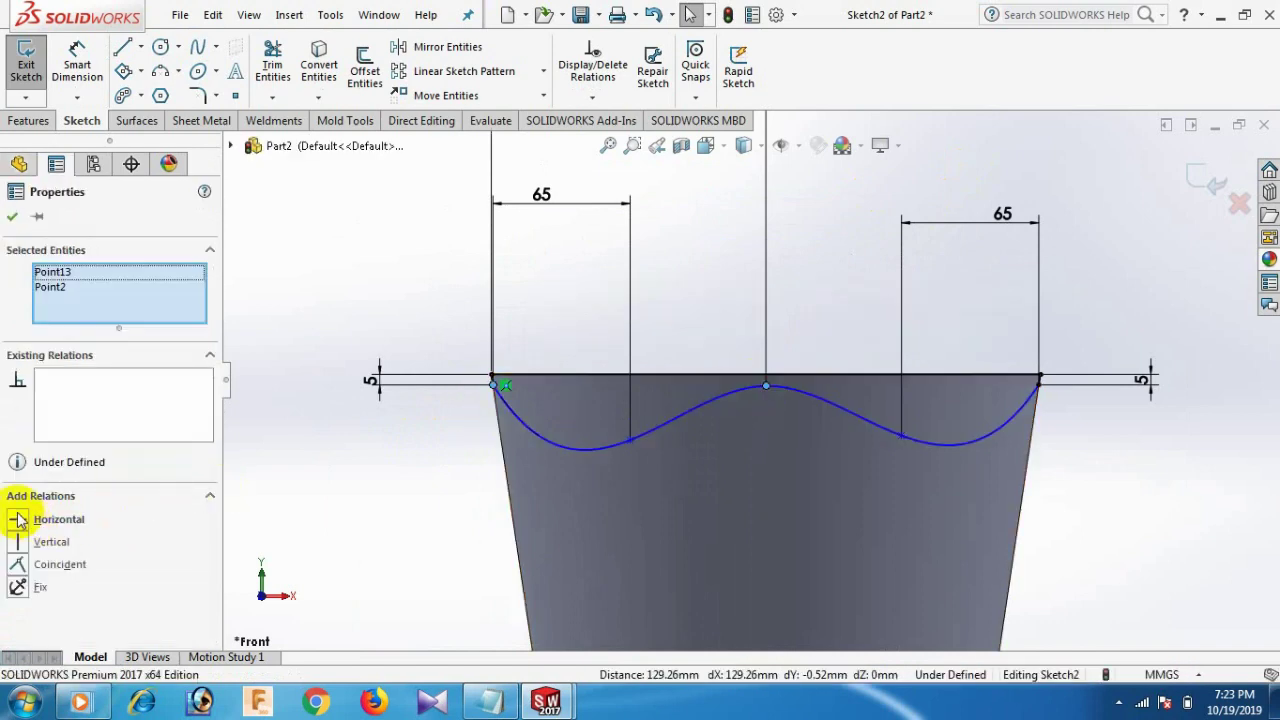
{"action": "left_click", "coordinate": [871, 250]}
Dimension the left trough 15 mm below the top-left rim endpoint.
{"action": "right_click_drag", "start_coordinate": [843, 262], "coordinate": [823, 212]}
{"action": "left_click", "coordinate": [630, 441]}
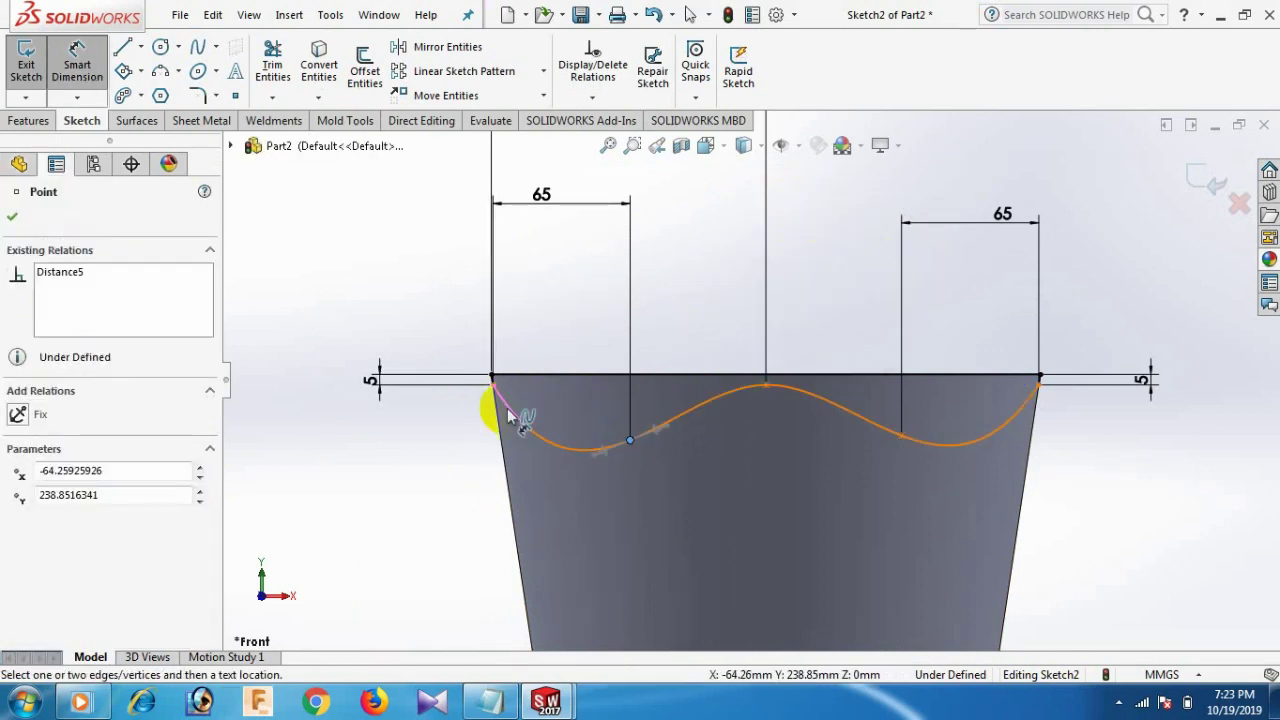
{"action": "left_click", "coordinate": [491, 376]}
{"action": "left_click", "coordinate": [287, 410]}
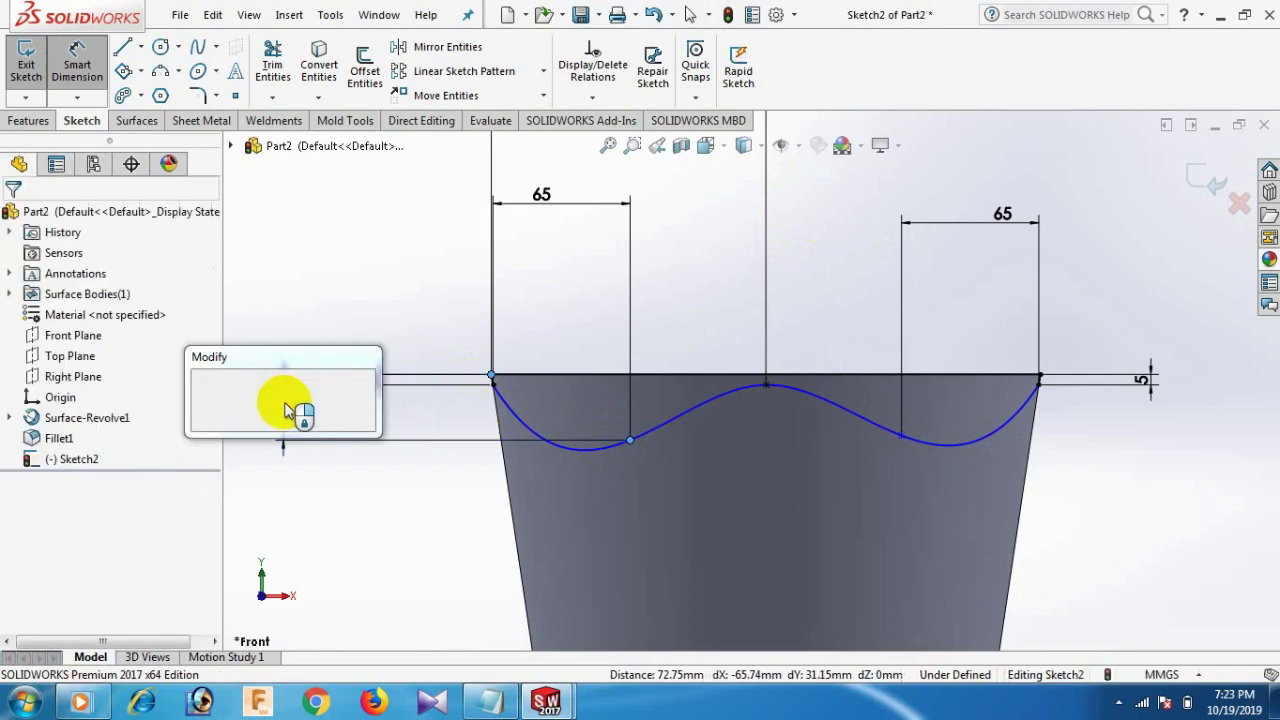
{"action": "type", "text": "15"}
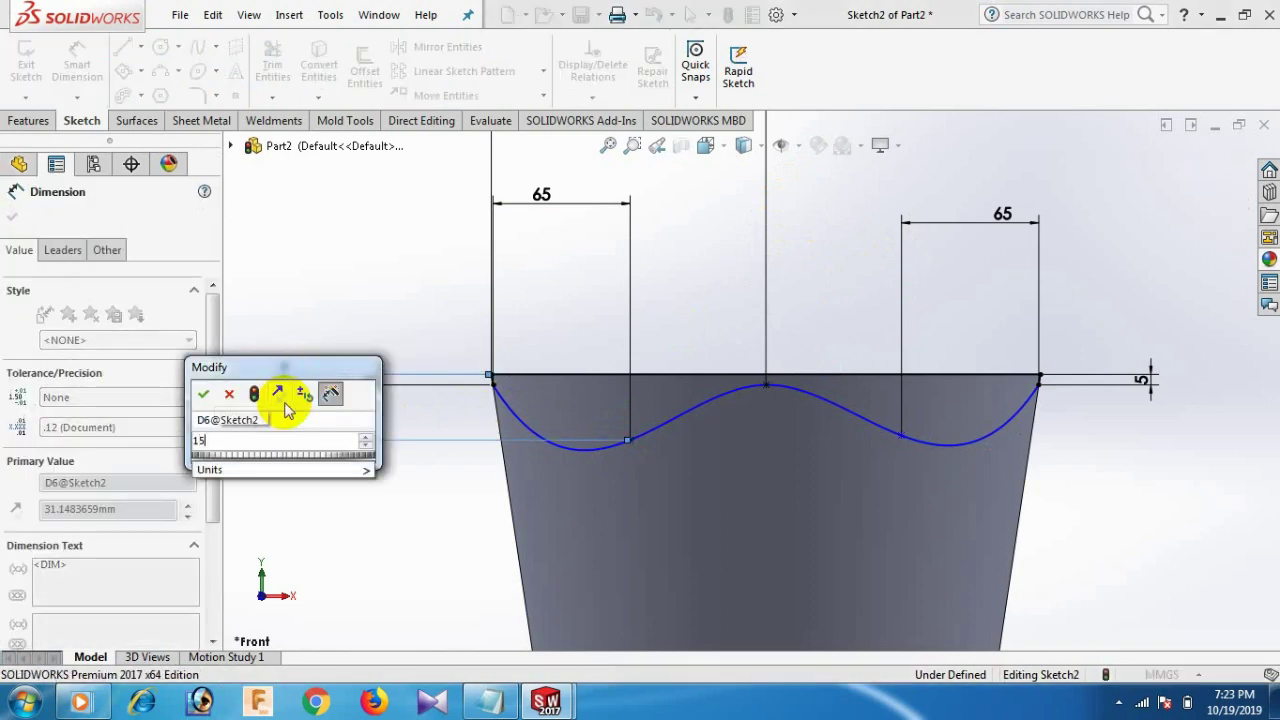
{"action": "key", "text": "Return"}
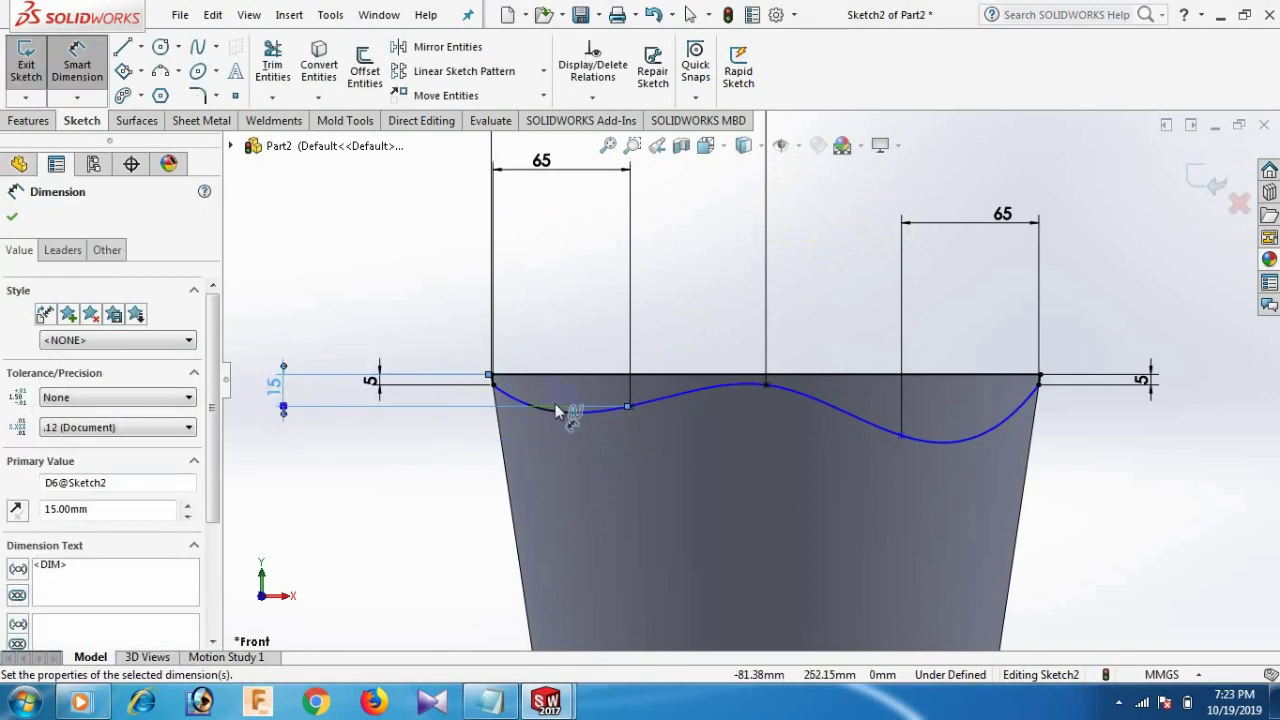
{"action": "left_click", "coordinate": [829, 271]}
Make the two spline trough points horizontal to each other, fully defining Sketch2.
{"action": "right_click", "coordinate": [829, 271]}
{"action": "left_click", "coordinate": [876, 326]}
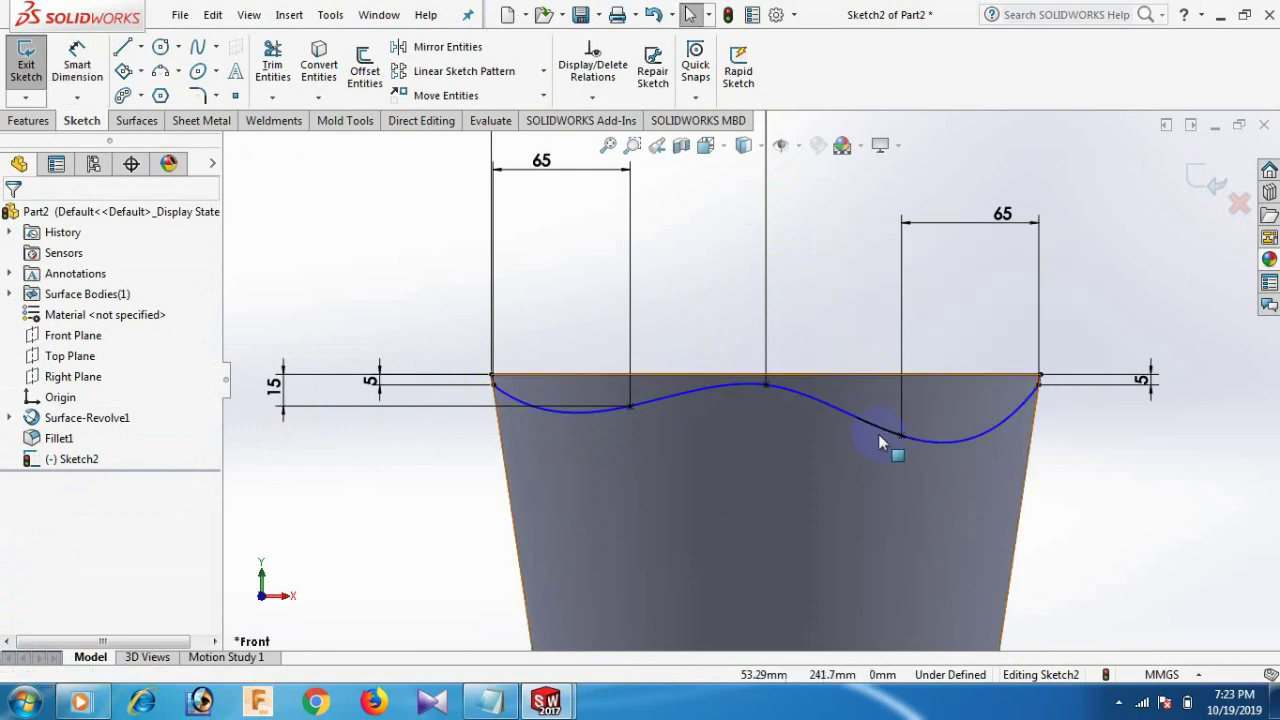
{"action": "left_click", "coordinate": [900, 436]}
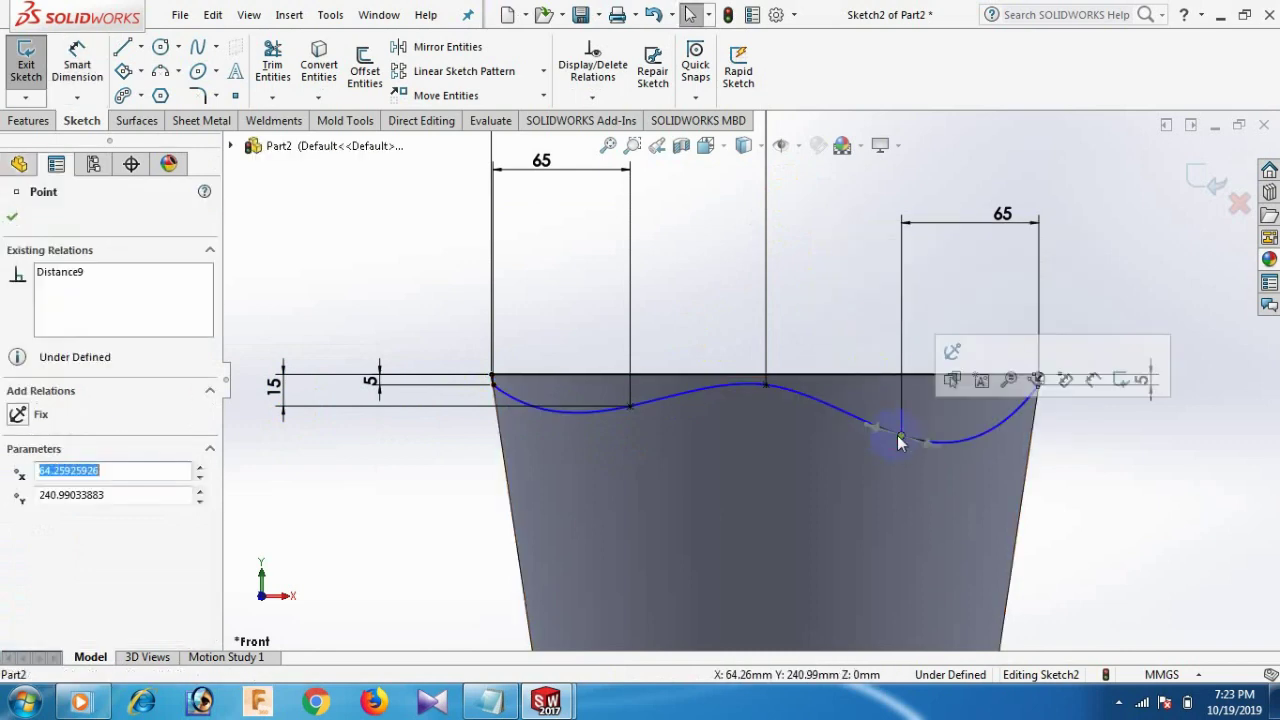
{"action": "left_click", "coordinate": [631, 406], "text": "ctrl"}
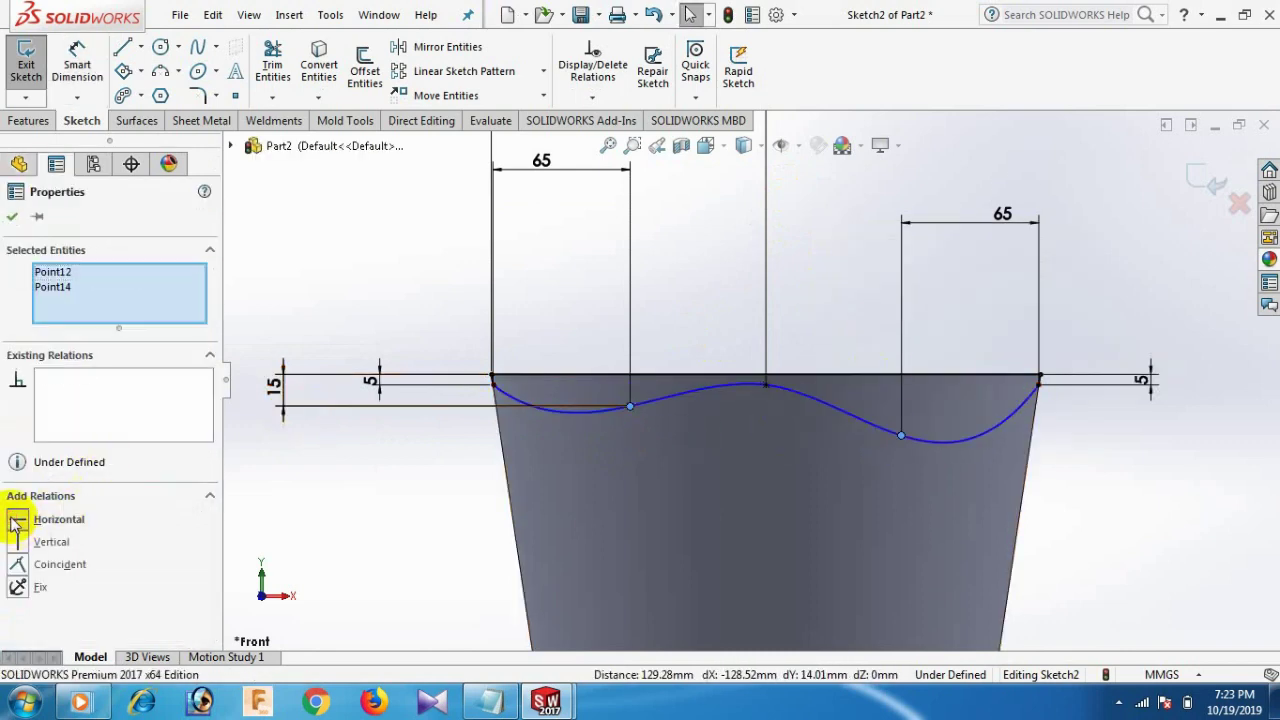
{"action": "left_click", "coordinate": [17, 521]}
{"action": "left_click", "coordinate": [843, 234]}
{"action": "scroll", "coordinate": [843, 234], "scroll_direction": "up", "scroll_amount": 2}
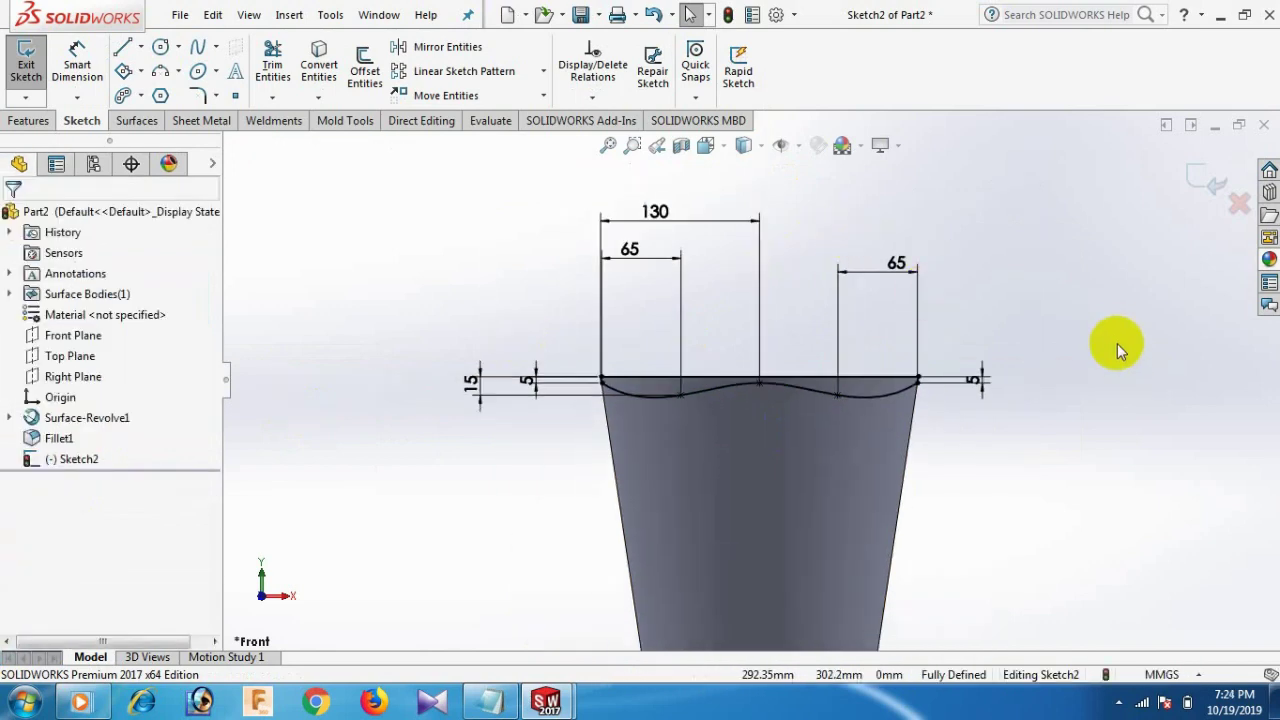
{"action": "middle_click_drag", "start_coordinate": [1117, 343], "coordinate": [1098, 371]}
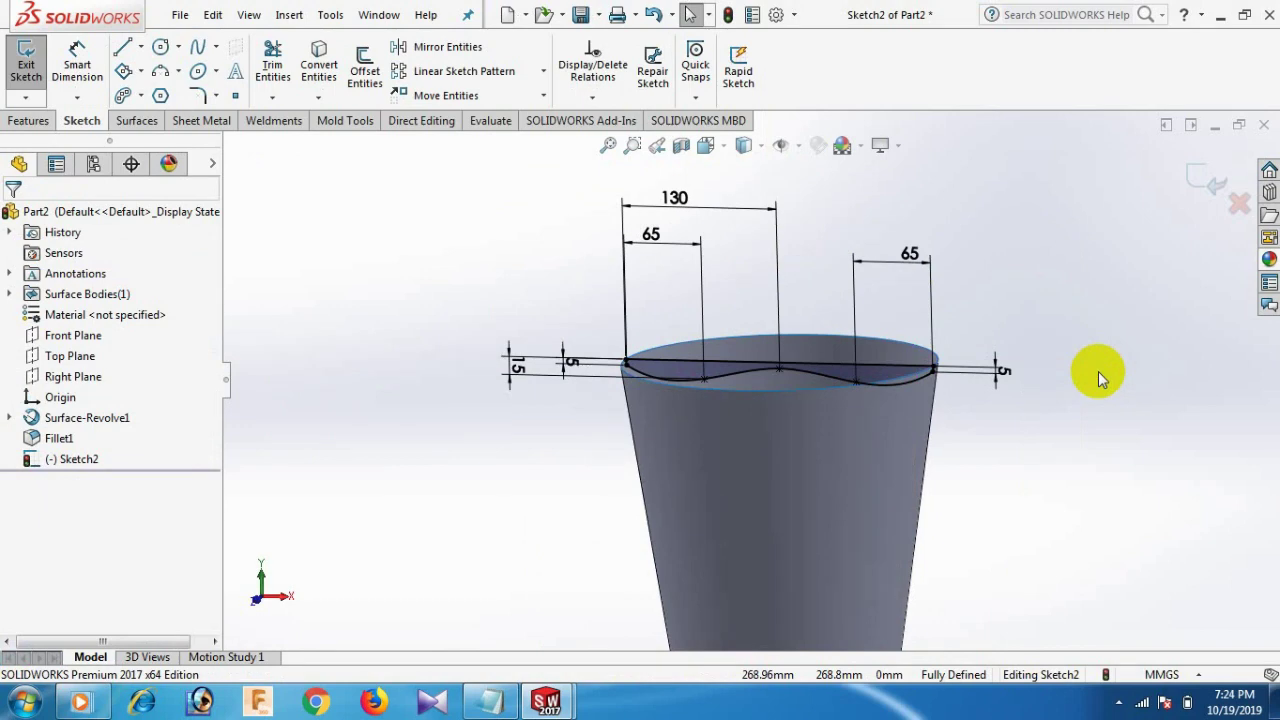
{"action": "mouse_move", "coordinate": [1086, 374]}
{"action": "middle_mouse_down"}
{"action": "mouse_move", "coordinate": [1060, 357]}
{"action": "mouse_move", "coordinate": [989, 426]}
{"action": "mouse_move", "coordinate": [1020, 410]}
{"action": "middle_mouse_up"}
{"action": "scroll", "coordinate": [1020, 410], "scroll_direction": "down", "scroll_amount": 2}
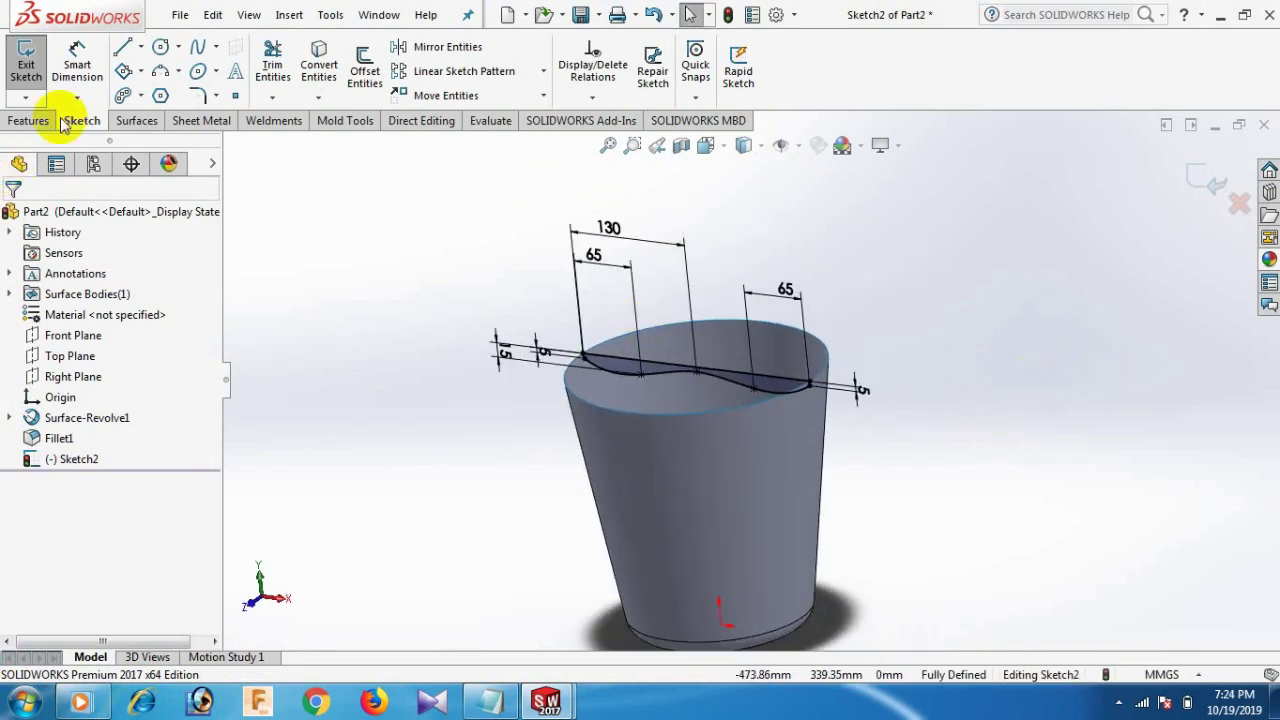
Trim the Fillet1-Trim1 surface with Sketch2, keeping the cup wall.
{"action": "left_click", "coordinate": [148, 121]}
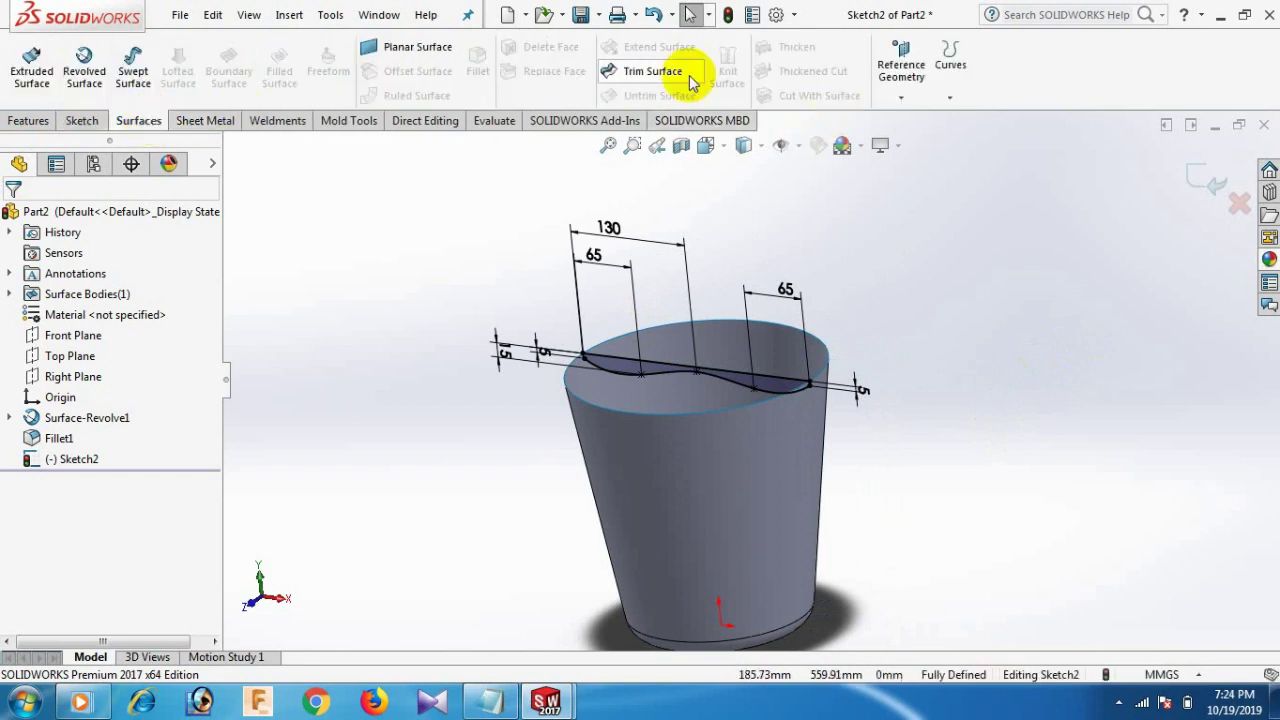
{"action": "left_click", "coordinate": [652, 70]}
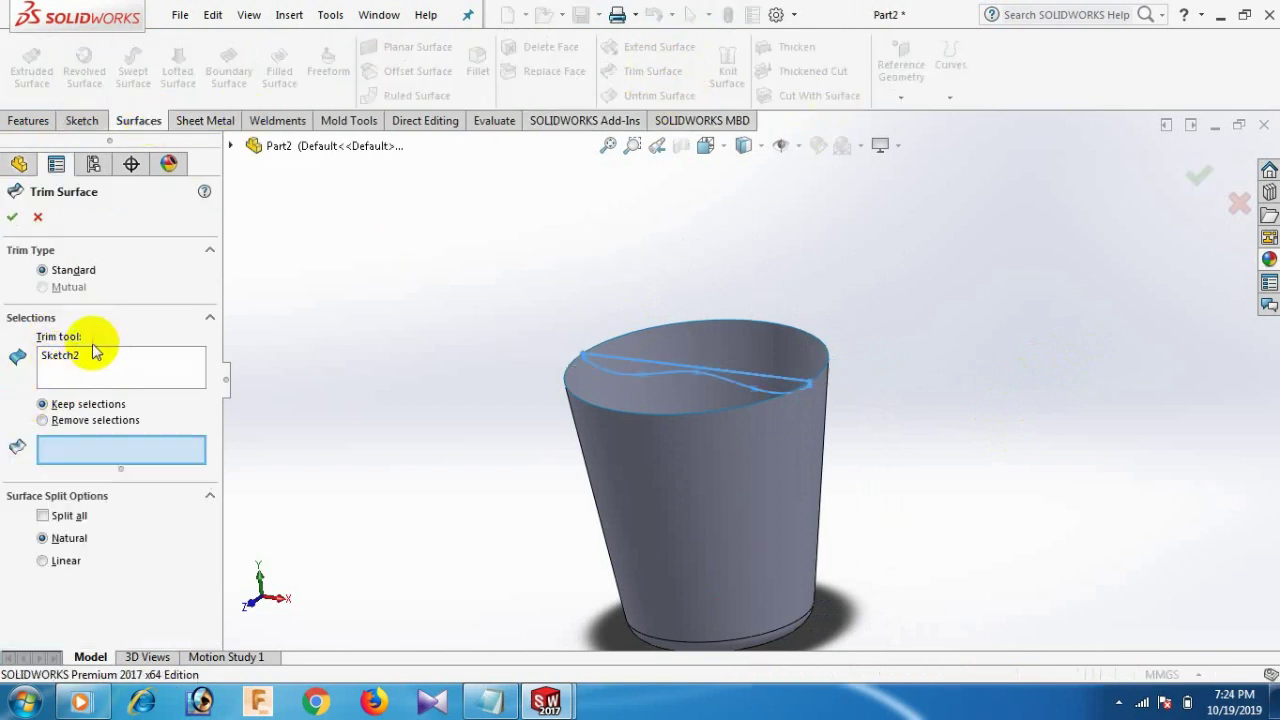
{"action": "left_click", "coordinate": [721, 499]}
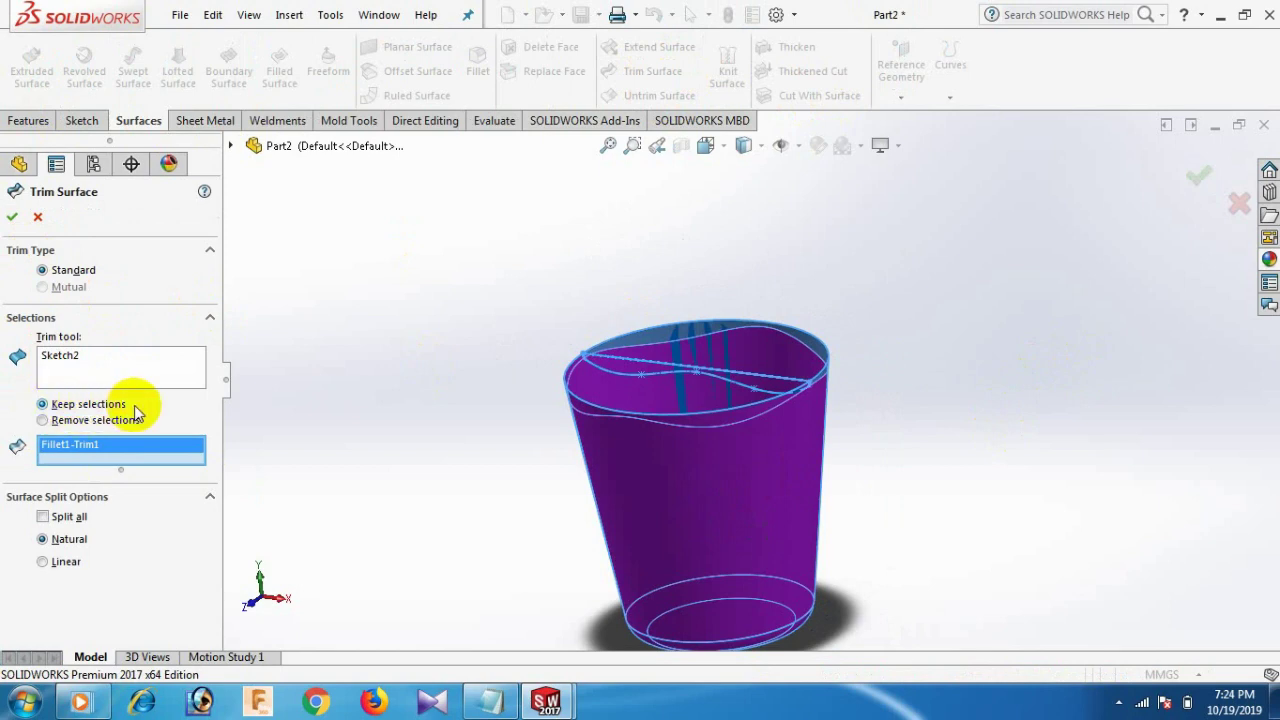
Confirm the trim, then add a 10 mm ruled band flaring outward from both rim edges.
{"action": "left_click", "coordinate": [12, 217]}
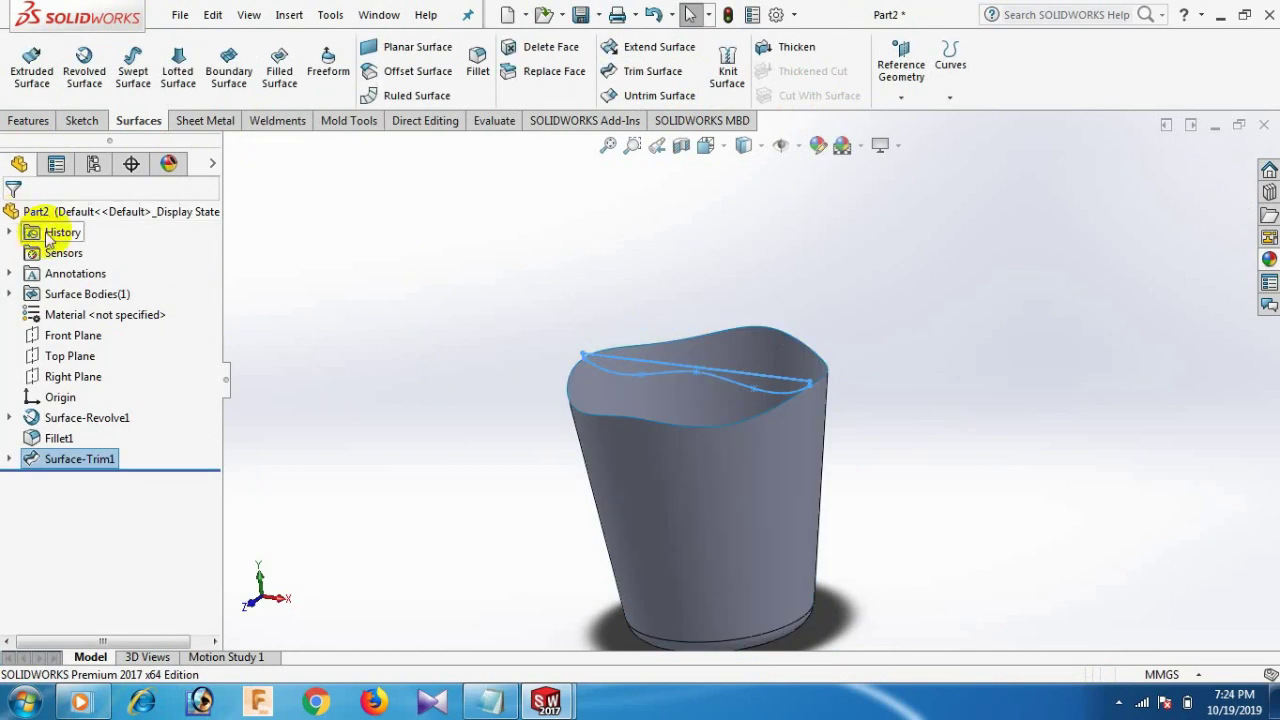
{"action": "middle_click_drag", "start_coordinate": [1063, 380], "coordinate": [834, 503]}
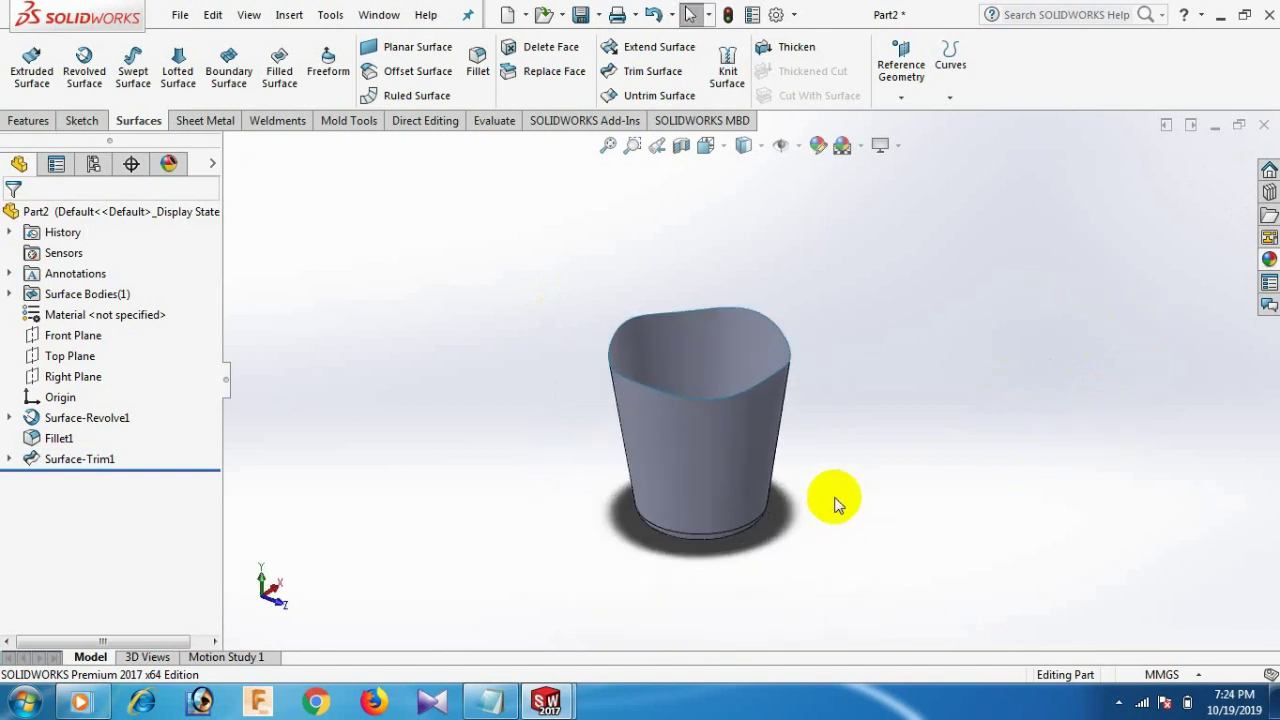
{"action": "left_click", "coordinate": [417, 95]}
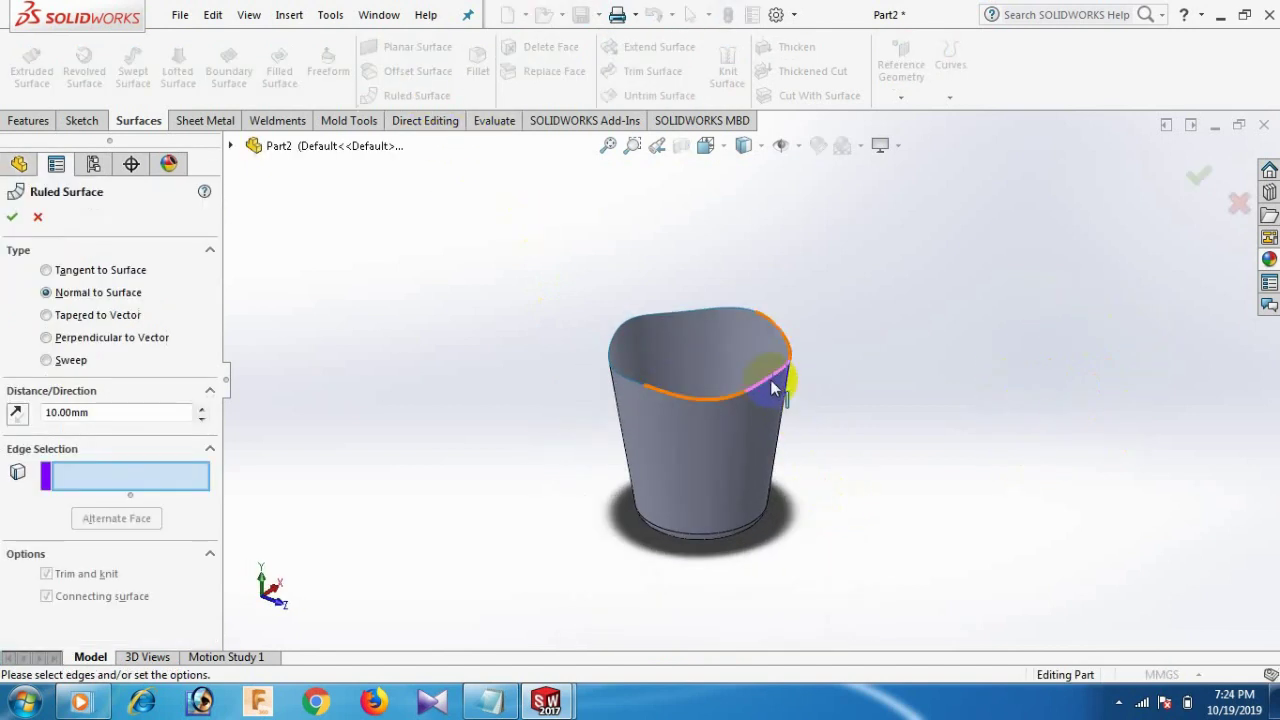
{"action": "left_click", "coordinate": [771, 380]}
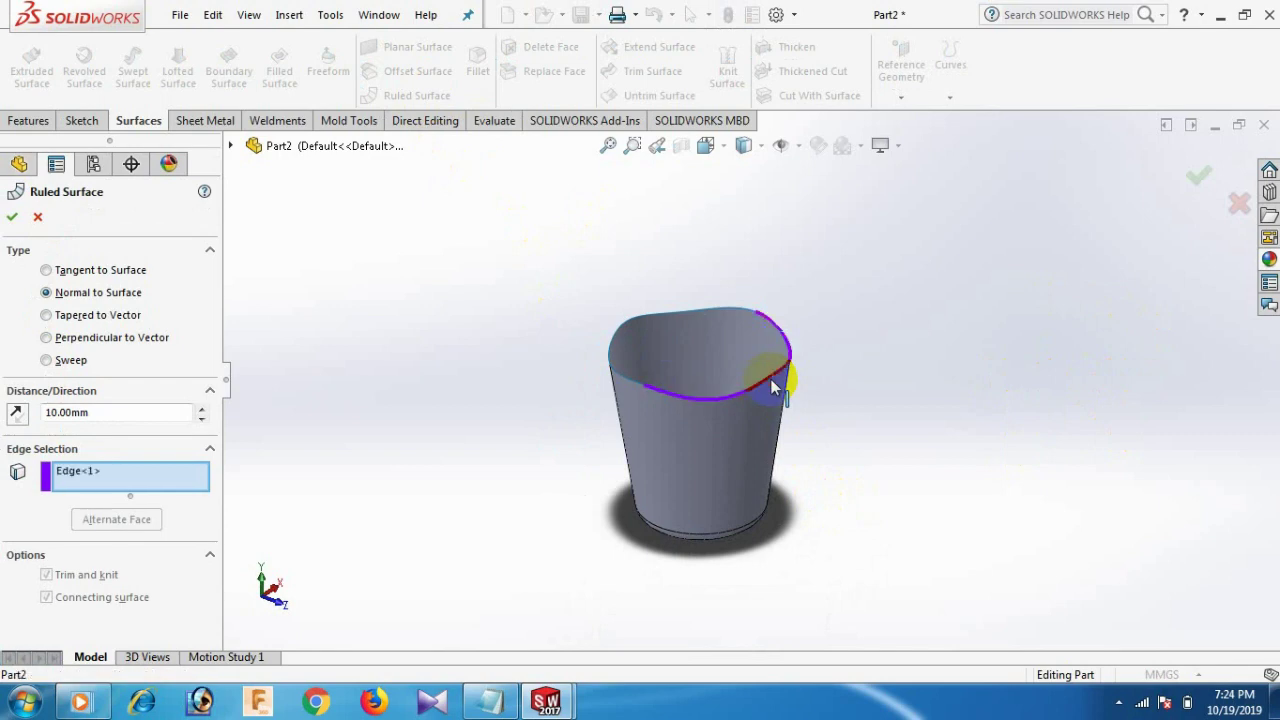
{"action": "left_click", "coordinate": [615, 372]}
{"action": "scroll", "coordinate": [724, 398], "scroll_direction": "down", "scroll_amount": 2}
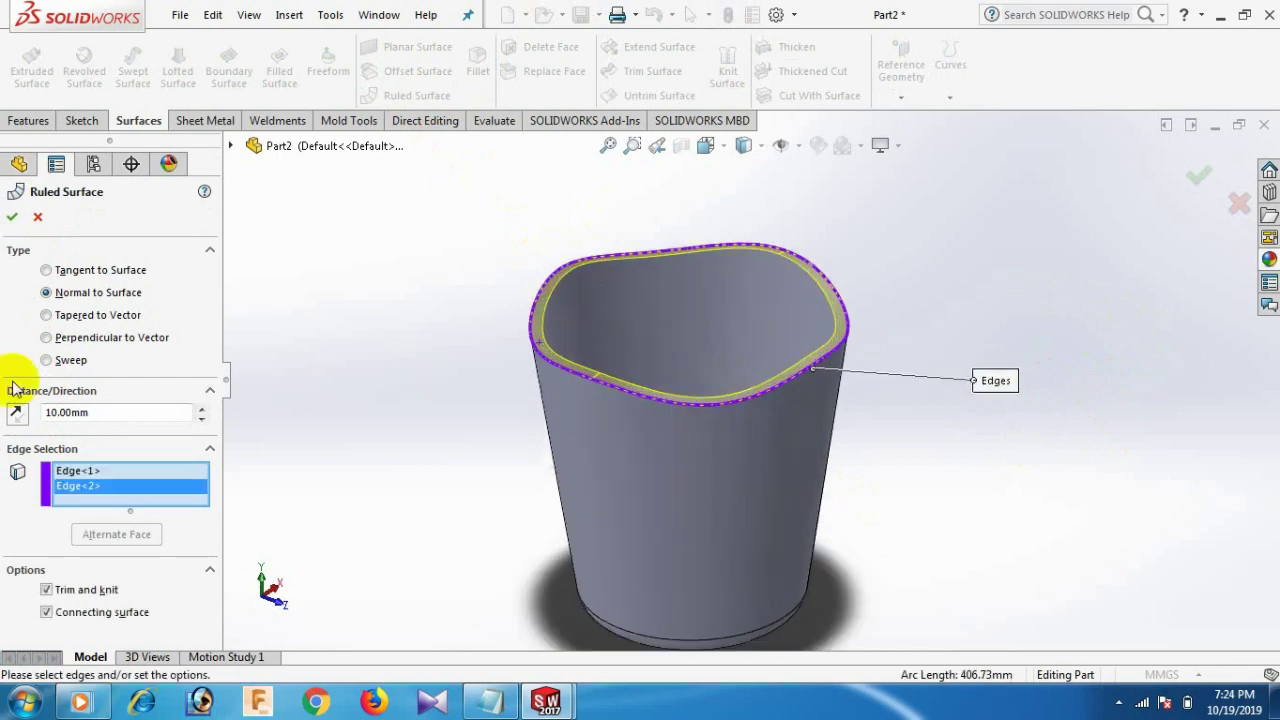
{"action": "left_click", "coordinate": [18, 413]}
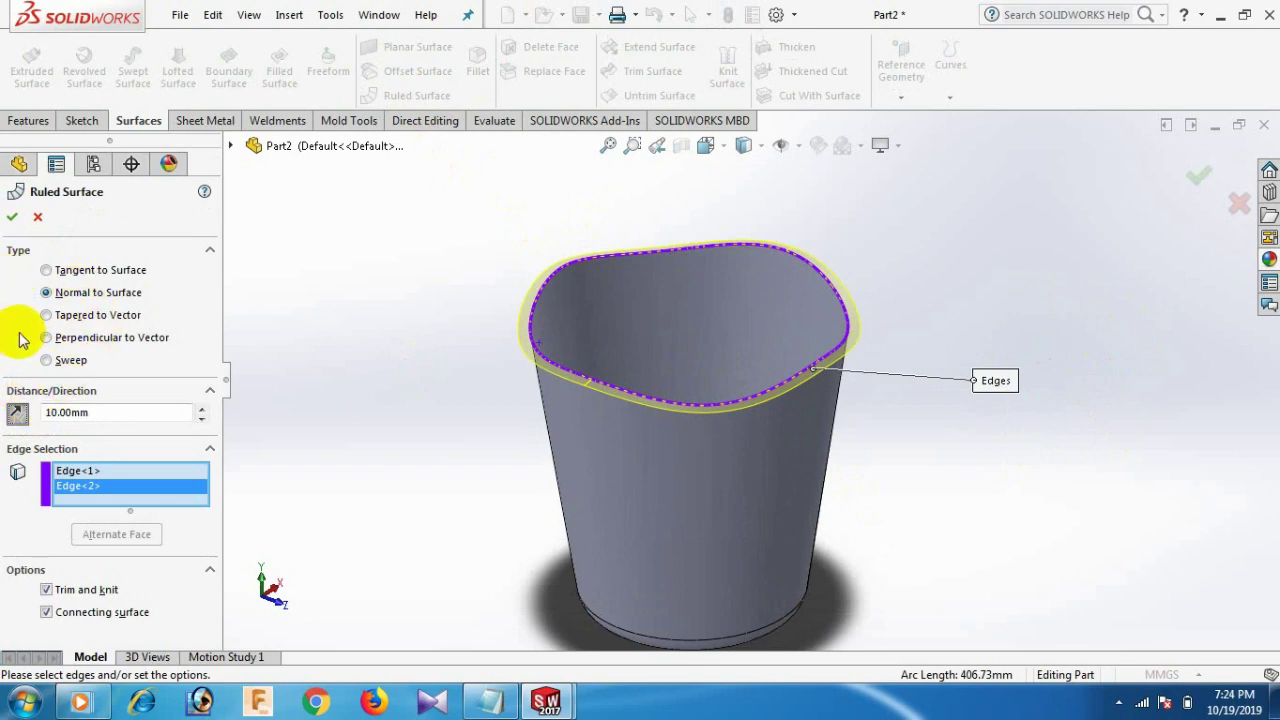
{"action": "left_click", "coordinate": [11, 216]}
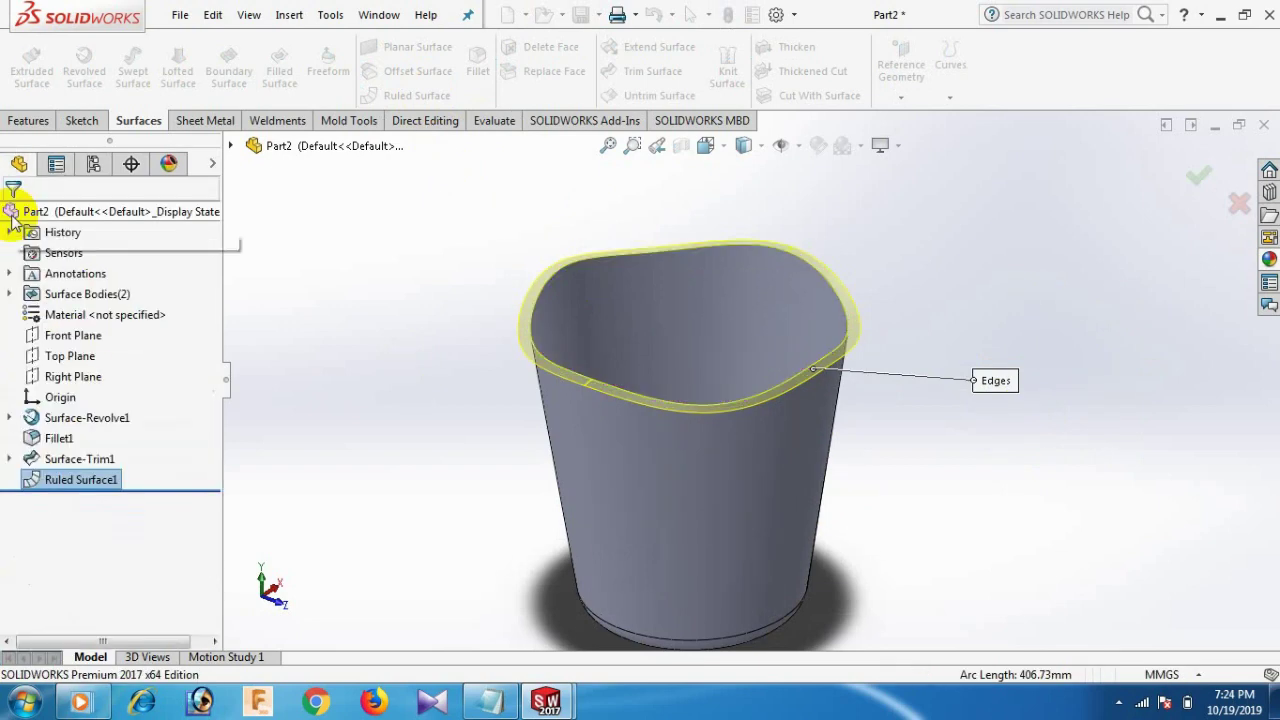
{"action": "middle_click_drag", "start_coordinate": [1035, 413], "coordinate": [991, 351]}
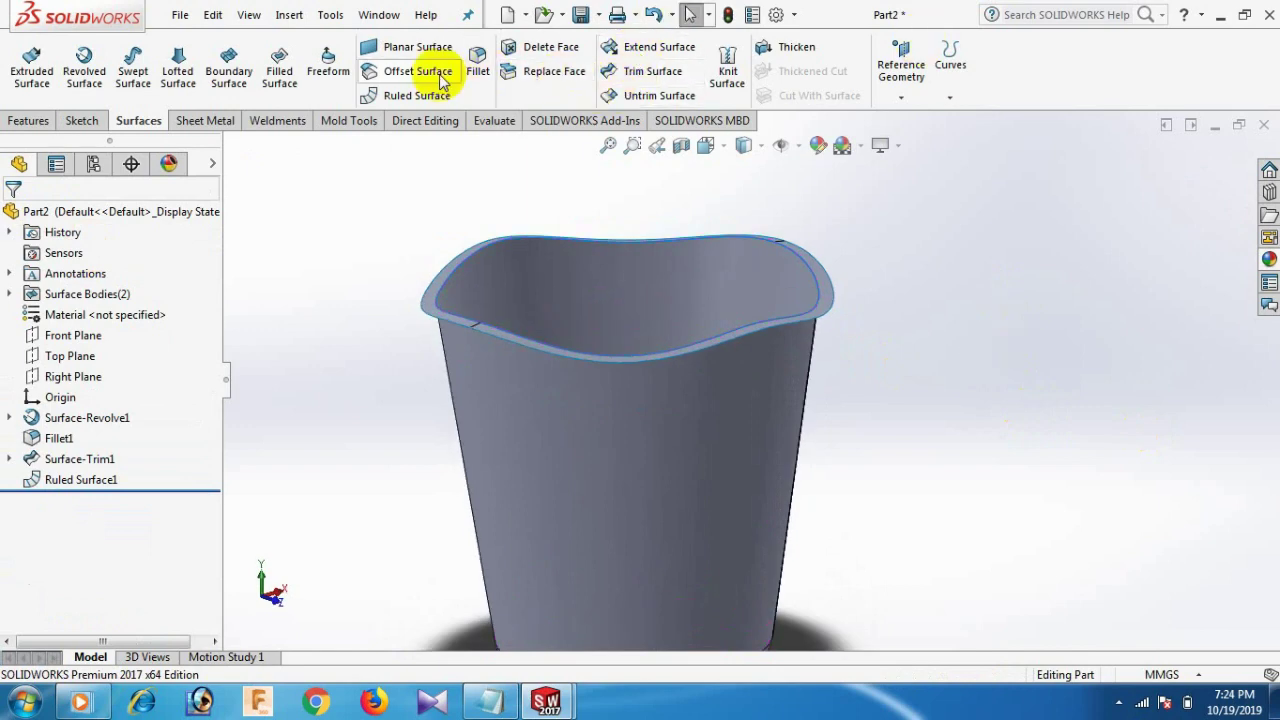
Create Ruled Surface2, a 10 mm band off the two outer flange edges.
{"action": "left_click", "coordinate": [416, 95]}
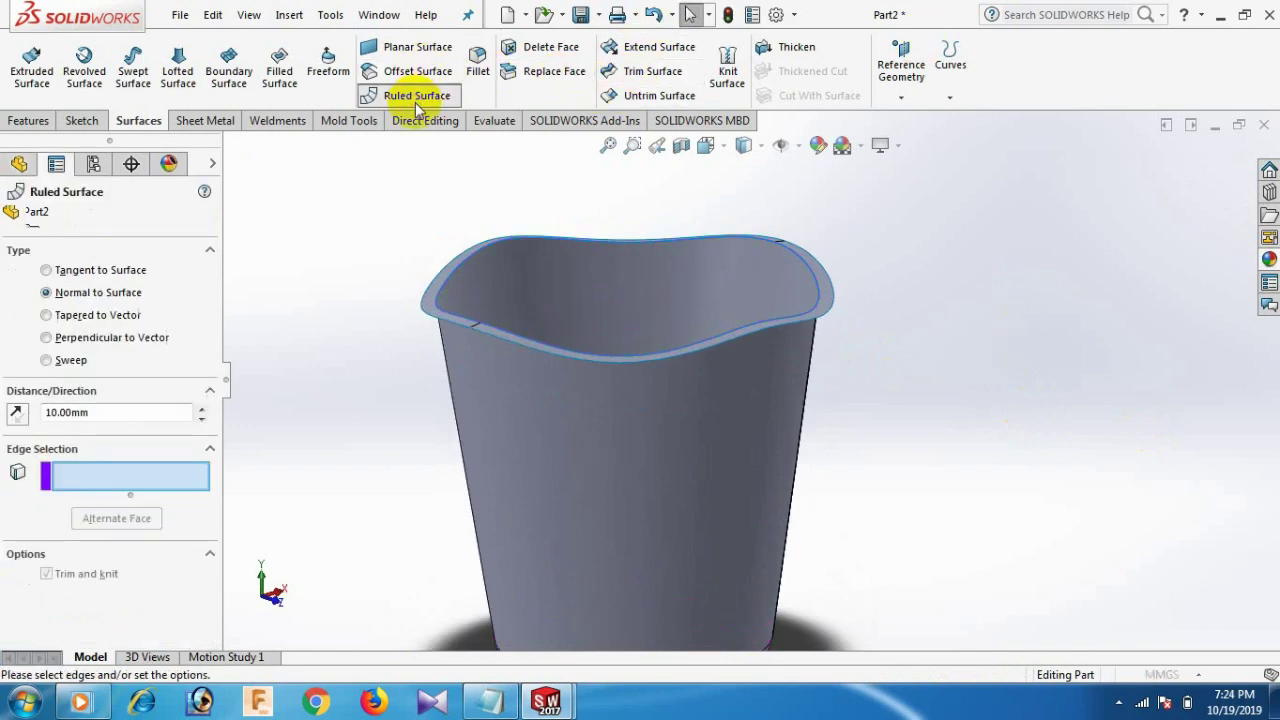
{"action": "left_click", "coordinate": [715, 348]}
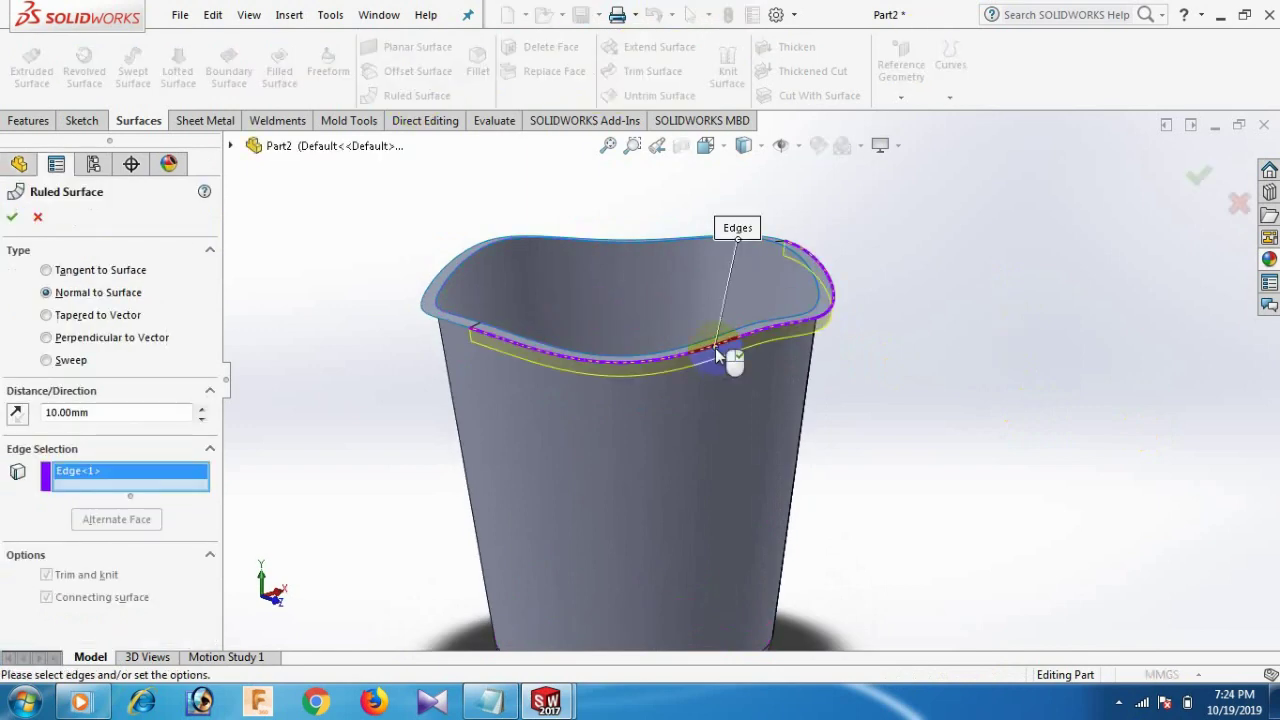
{"action": "left_click", "coordinate": [432, 325]}
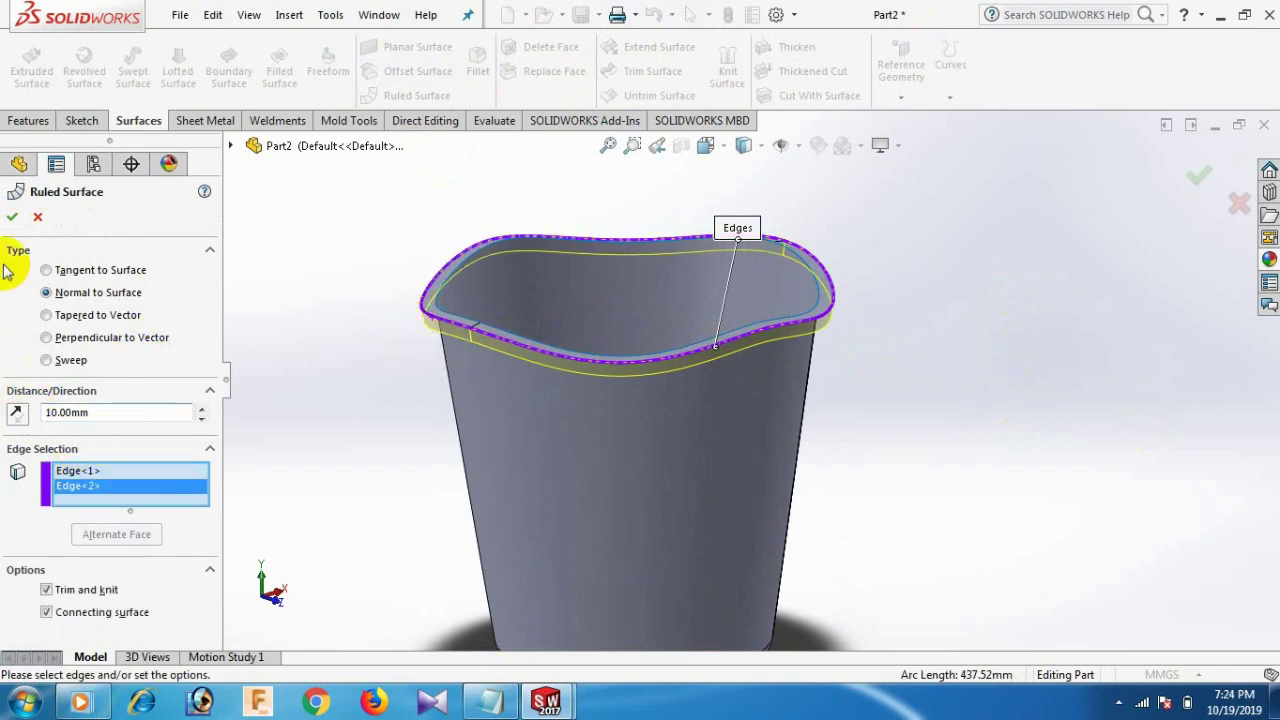
{"action": "left_click", "coordinate": [11, 216]}
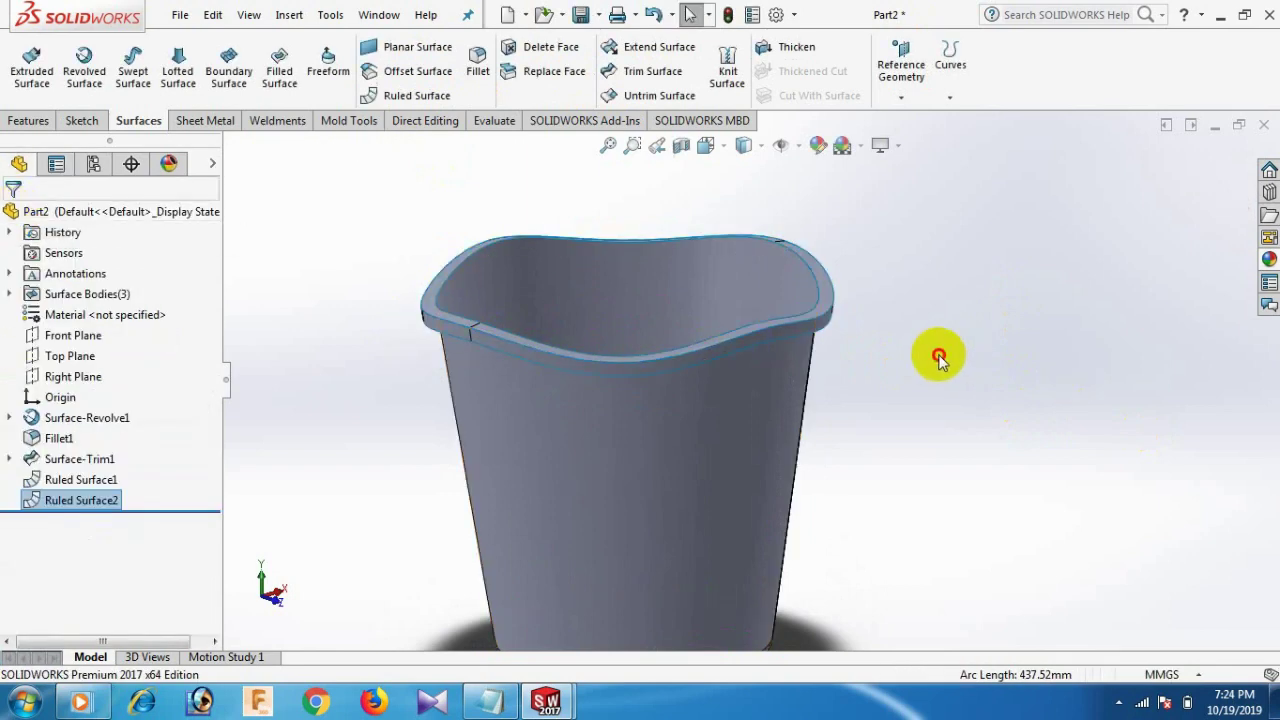
{"action": "scroll", "coordinate": [935, 350], "scroll_direction": "up", "scroll_amount": 5}
{"action": "middle_click_drag", "start_coordinate": [929, 337], "coordinate": [880, 480]}
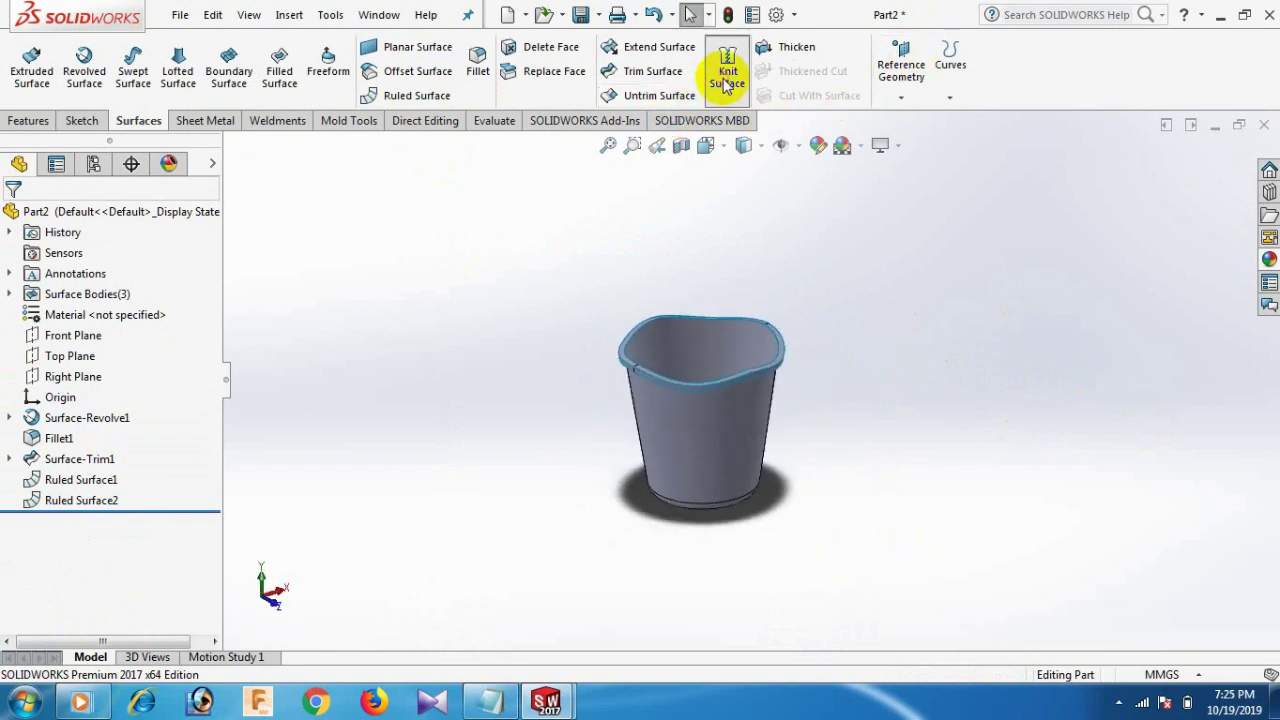
Knit Surface-Trim1, Ruled Surface2 and Ruled Surface1 together with Merge entities checked.
{"action": "left_click", "coordinate": [727, 77]}
{"action": "left_click", "coordinate": [762, 430]}
{"action": "scroll", "coordinate": [748, 395], "scroll_direction": "down", "scroll_amount": 3}
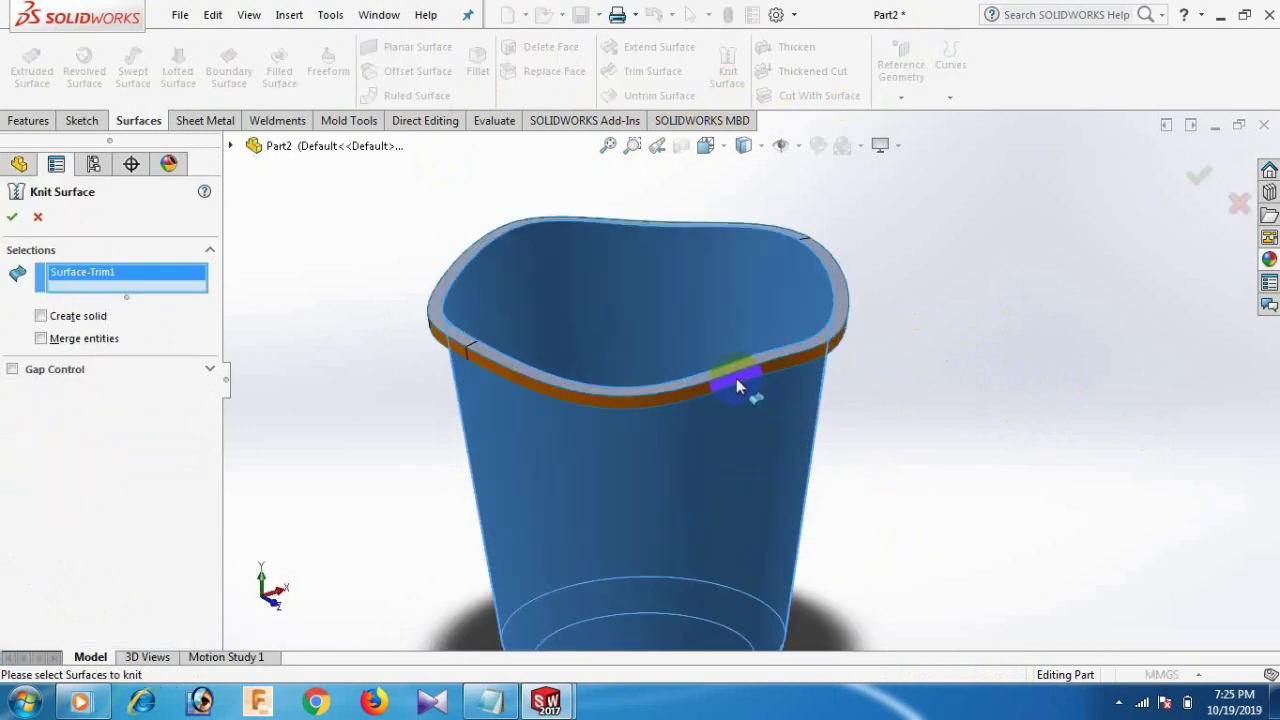
{"action": "left_click", "coordinate": [736, 378]}
{"action": "scroll", "coordinate": [735, 372], "scroll_direction": "down", "scroll_amount": 3}
{"action": "left_click", "coordinate": [734, 364]}
{"action": "scroll", "coordinate": [734, 364], "scroll_direction": "up", "scroll_amount": 3}
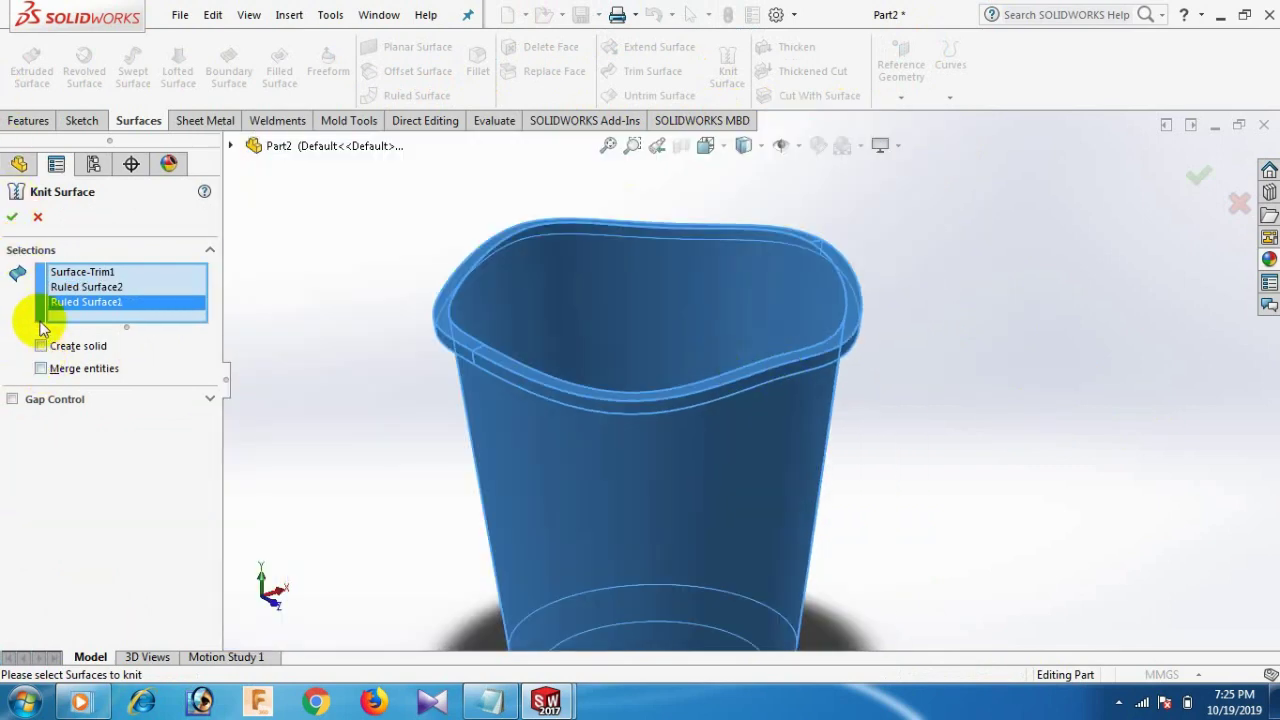
{"action": "left_click", "coordinate": [41, 368]}
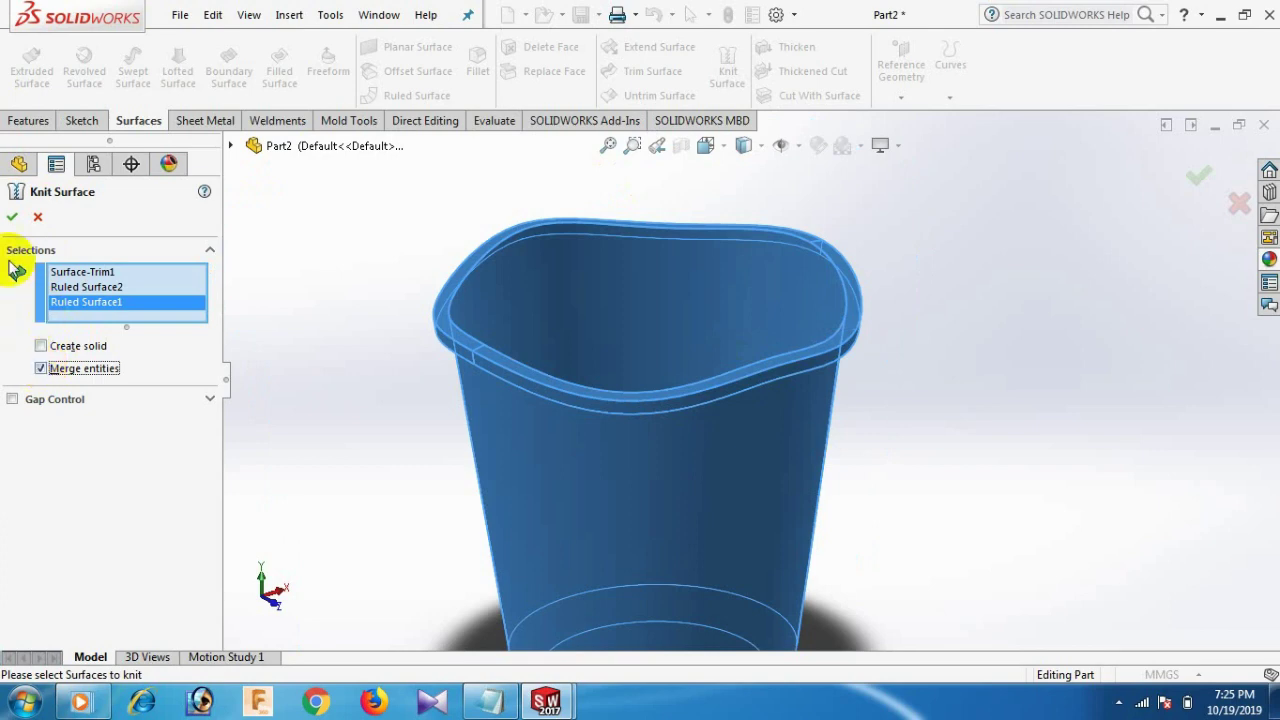
{"action": "left_click", "coordinate": [12, 218]}
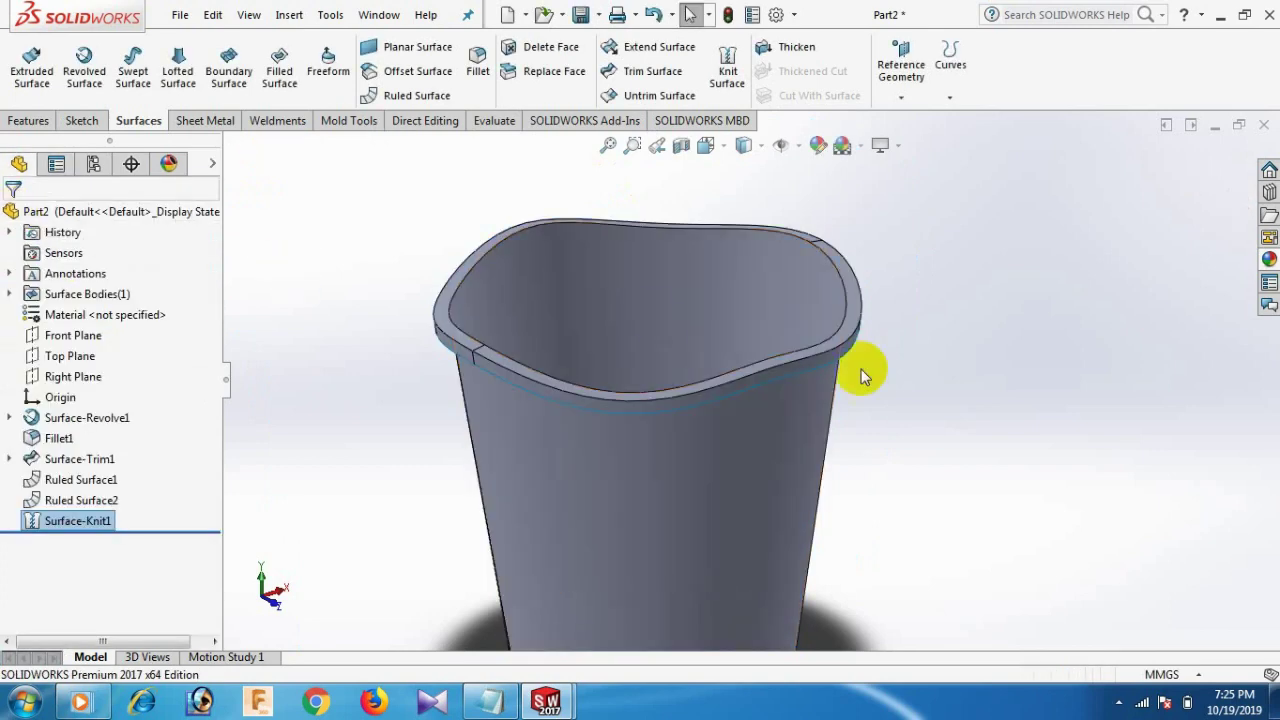
{"action": "scroll", "coordinate": [907, 305], "scroll_direction": "up", "scroll_amount": 3}
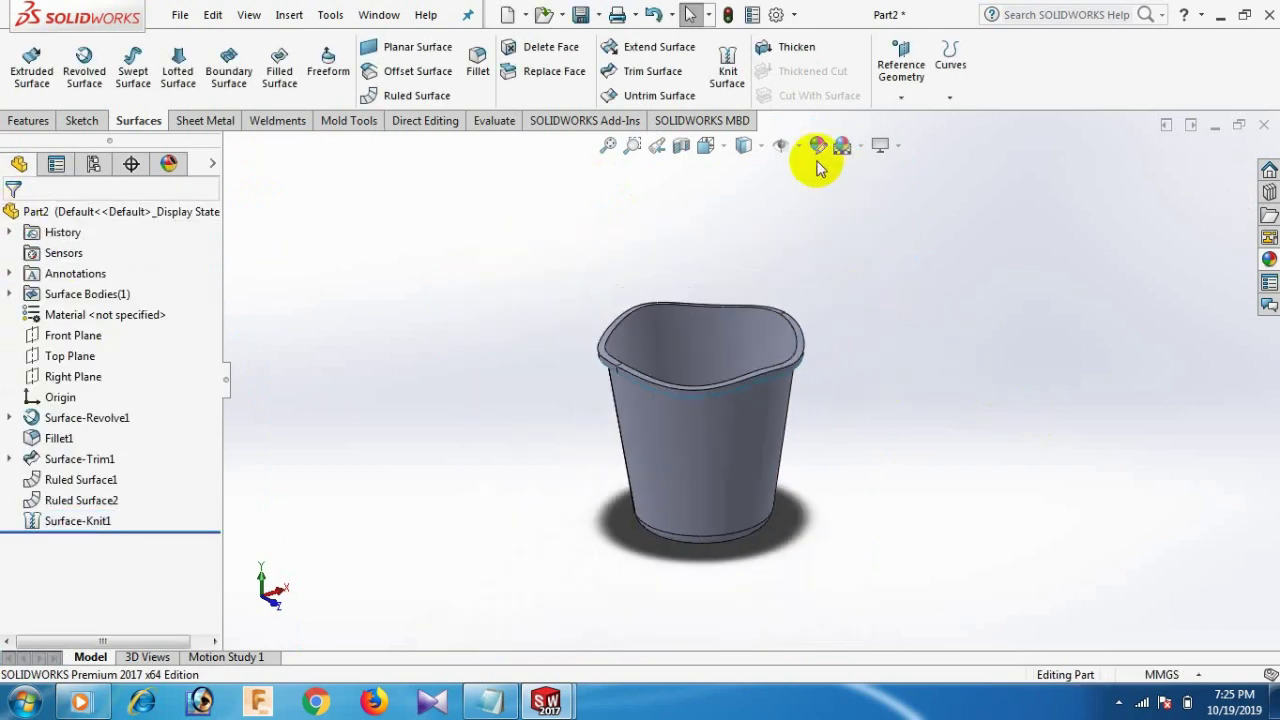
Switch the display style to Shaded without edges.
{"action": "left_click", "coordinate": [760, 148]}
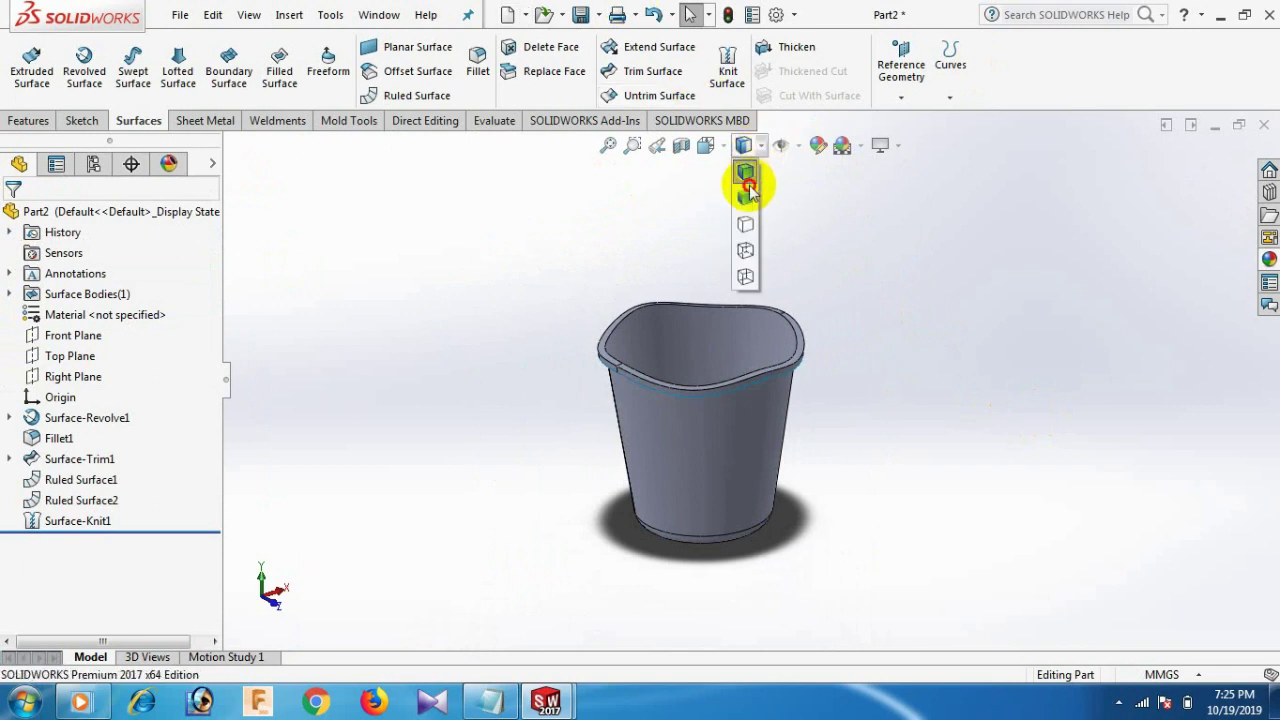
{"action": "left_click", "coordinate": [745, 198]}
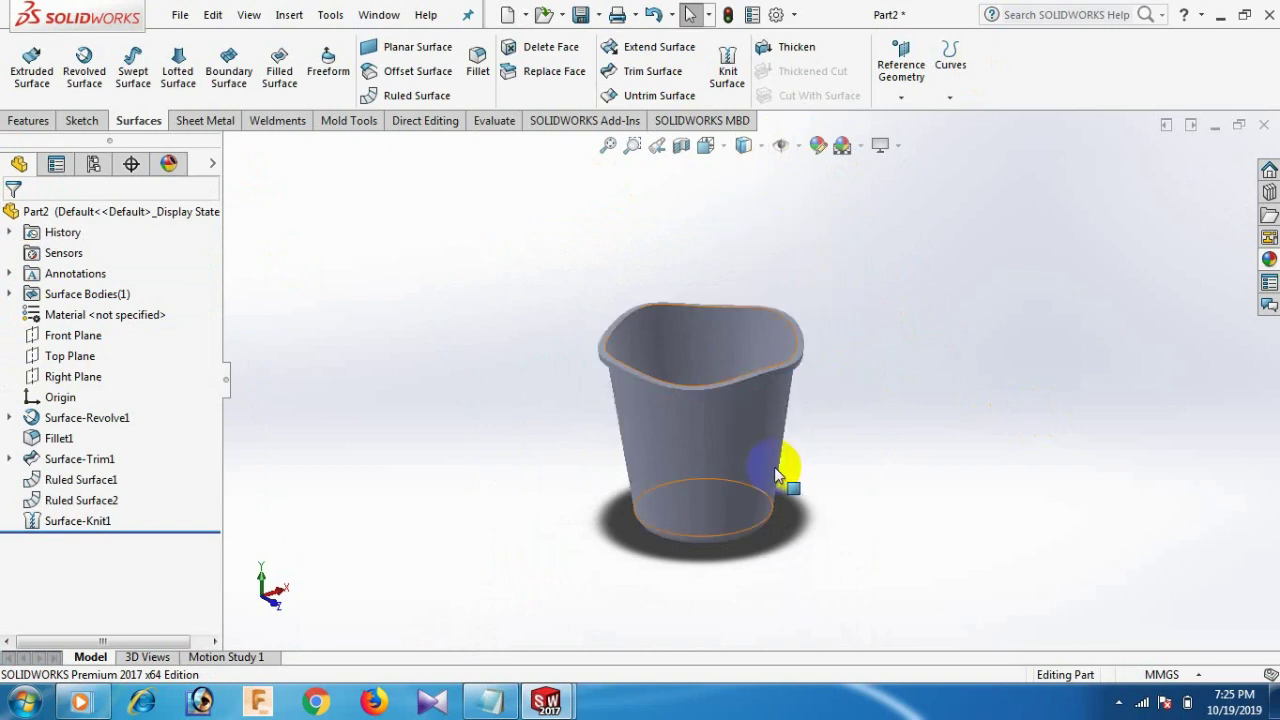
{"action": "scroll", "coordinate": [785, 450], "scroll_direction": "down", "scroll_amount": 2}
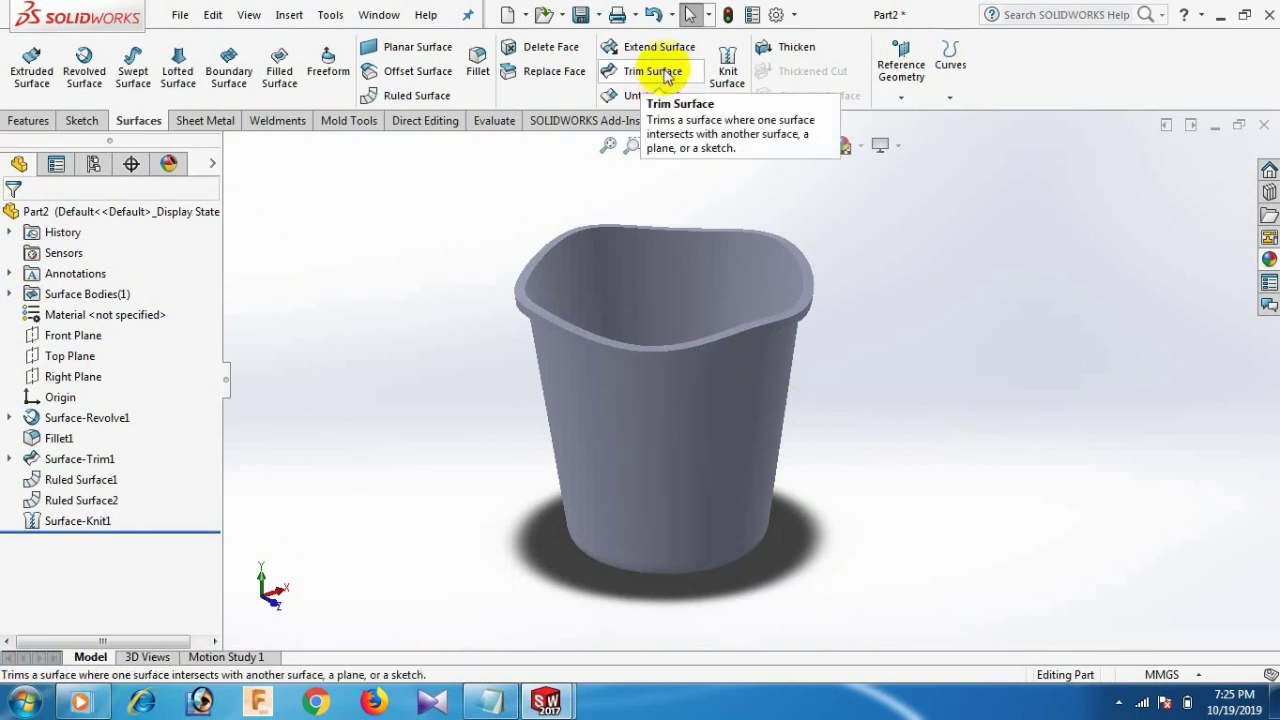
Thicken Surface-Knit1 by 1 mm on the flipped side into a solid.
{"action": "left_click", "coordinate": [790, 47]}
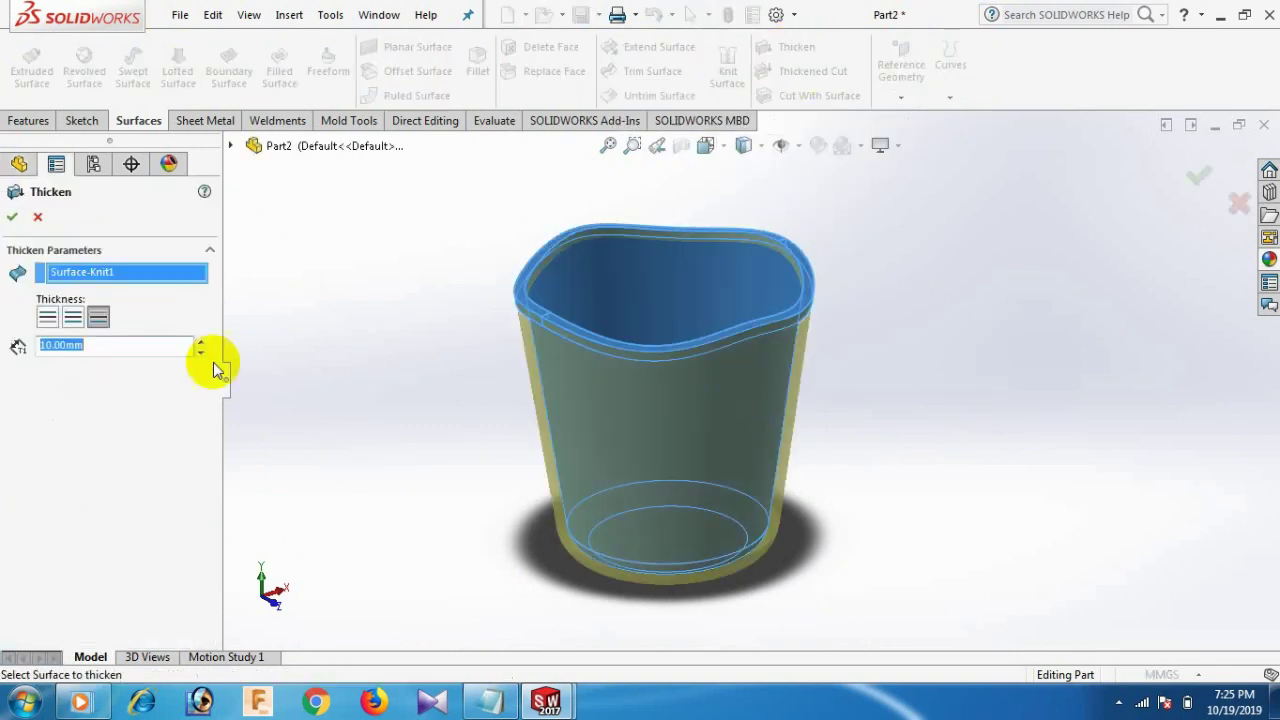
{"action": "left_click", "coordinate": [47, 318]}
{"action": "left_click_drag", "start_coordinate": [91, 348], "coordinate": [12, 346]}
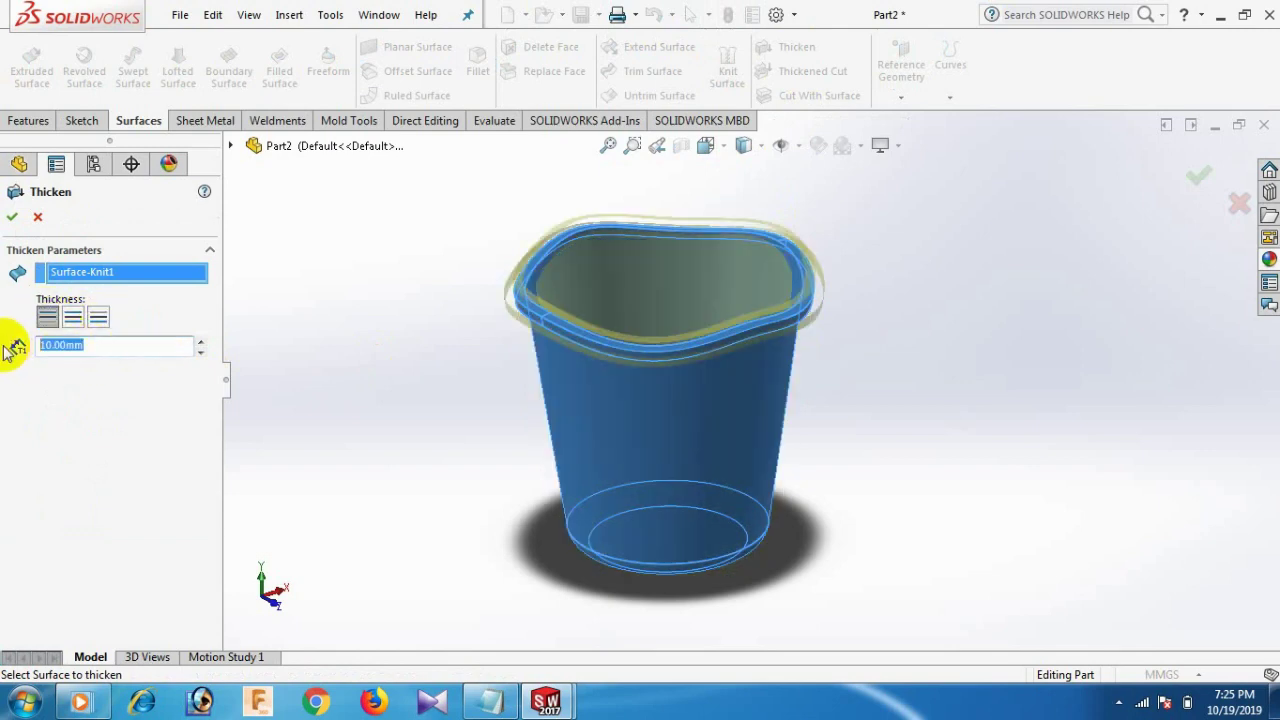
{"action": "type", "text": "1"}
{"action": "key", "text": "Return"}
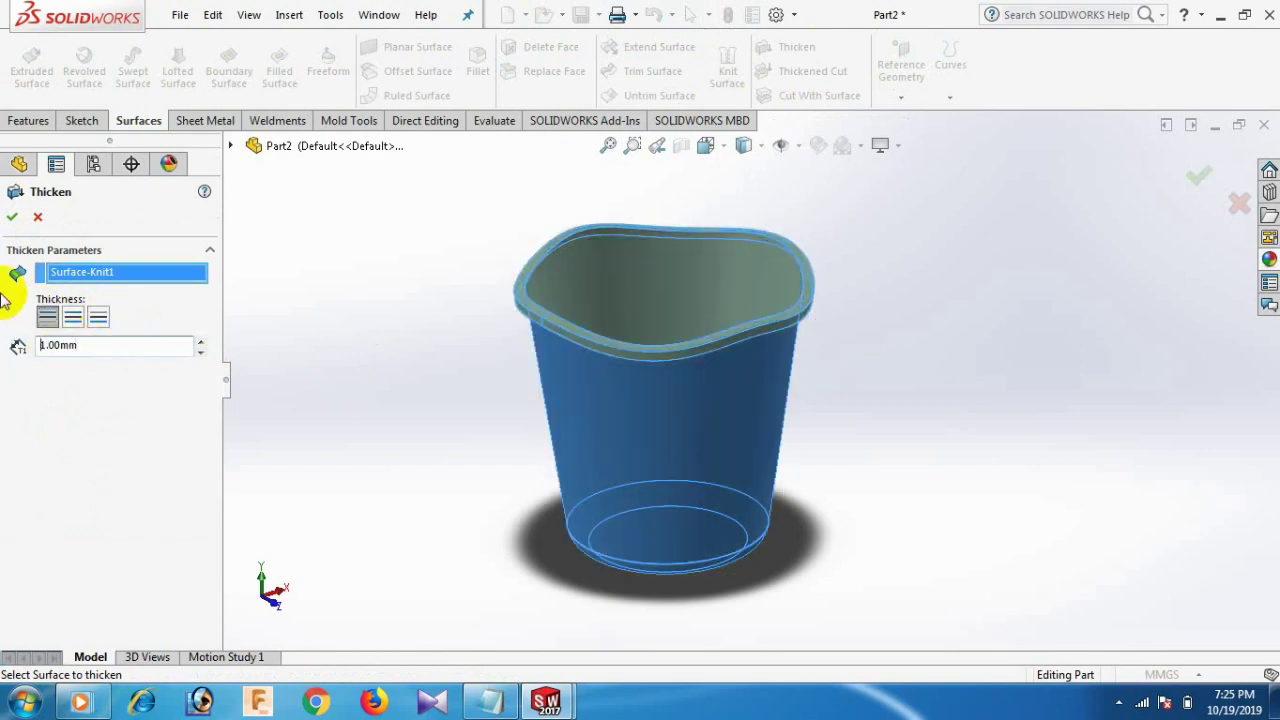
{"action": "left_click", "coordinate": [11, 216]}
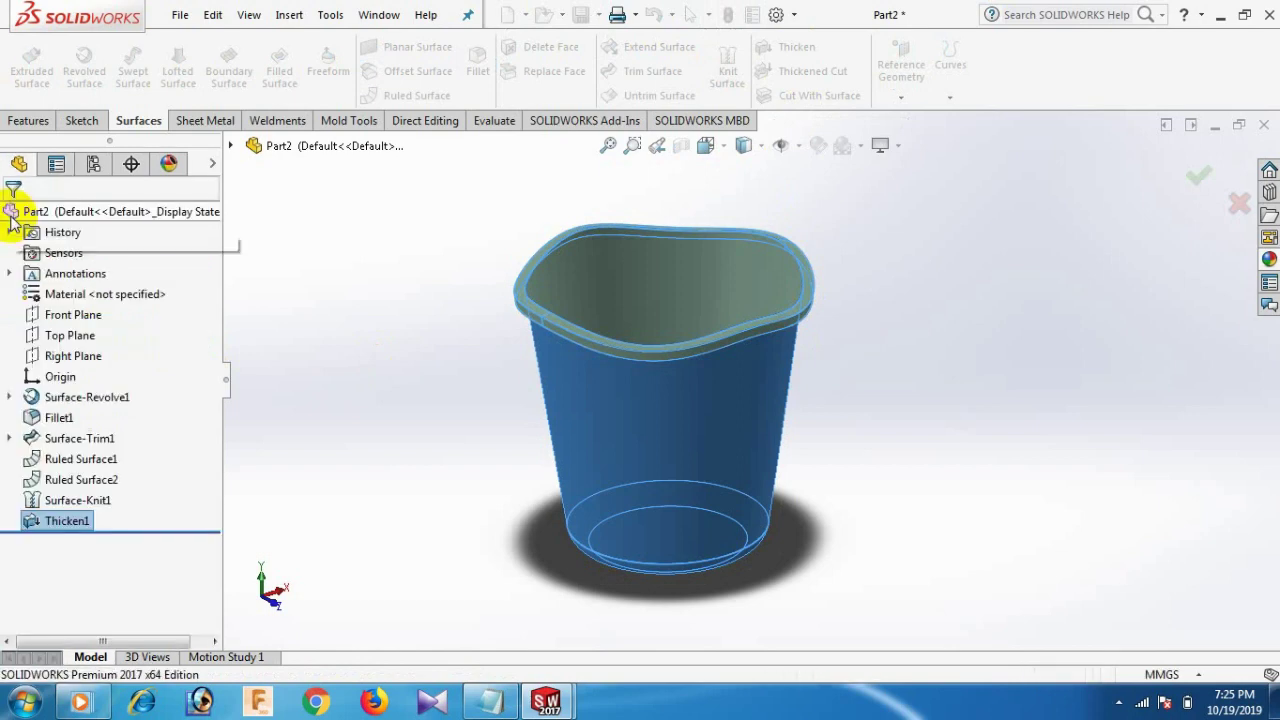
{"action": "middle_click_drag", "start_coordinate": [911, 390], "coordinate": [910, 386]}
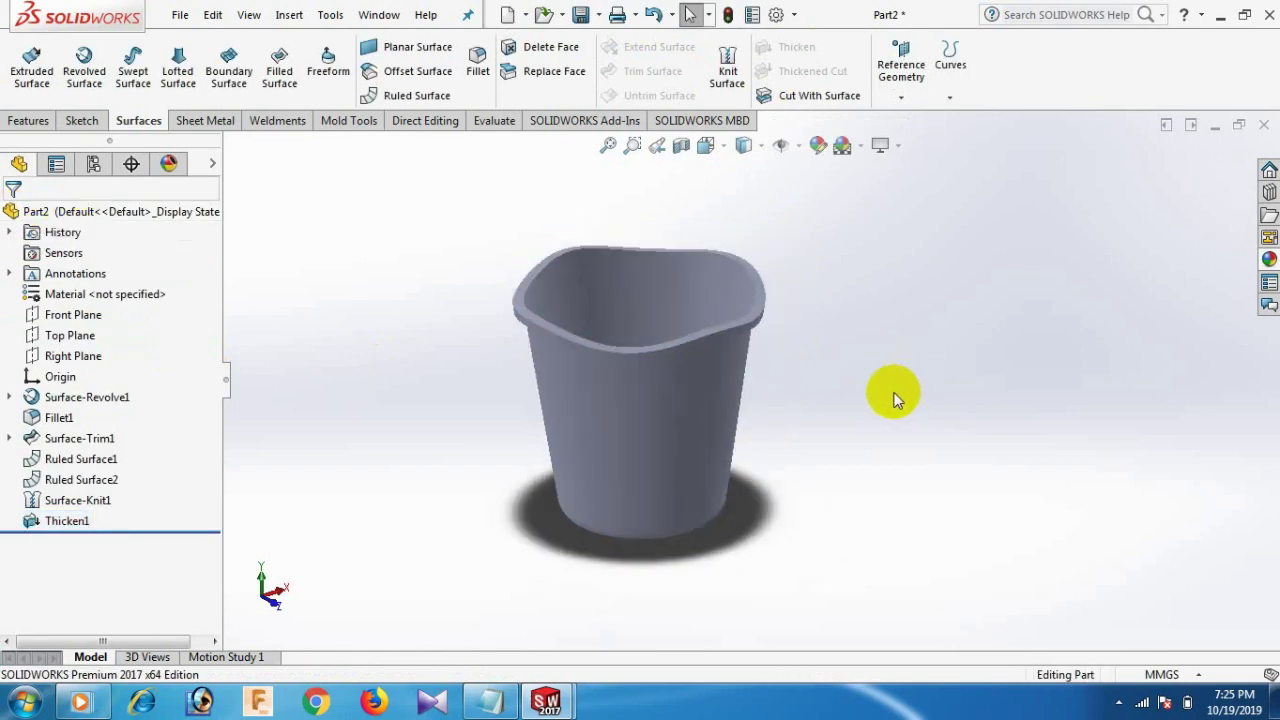
Start a sketch on the Front Plane and view it normal-to.
{"action": "left_click", "coordinate": [88, 316]}
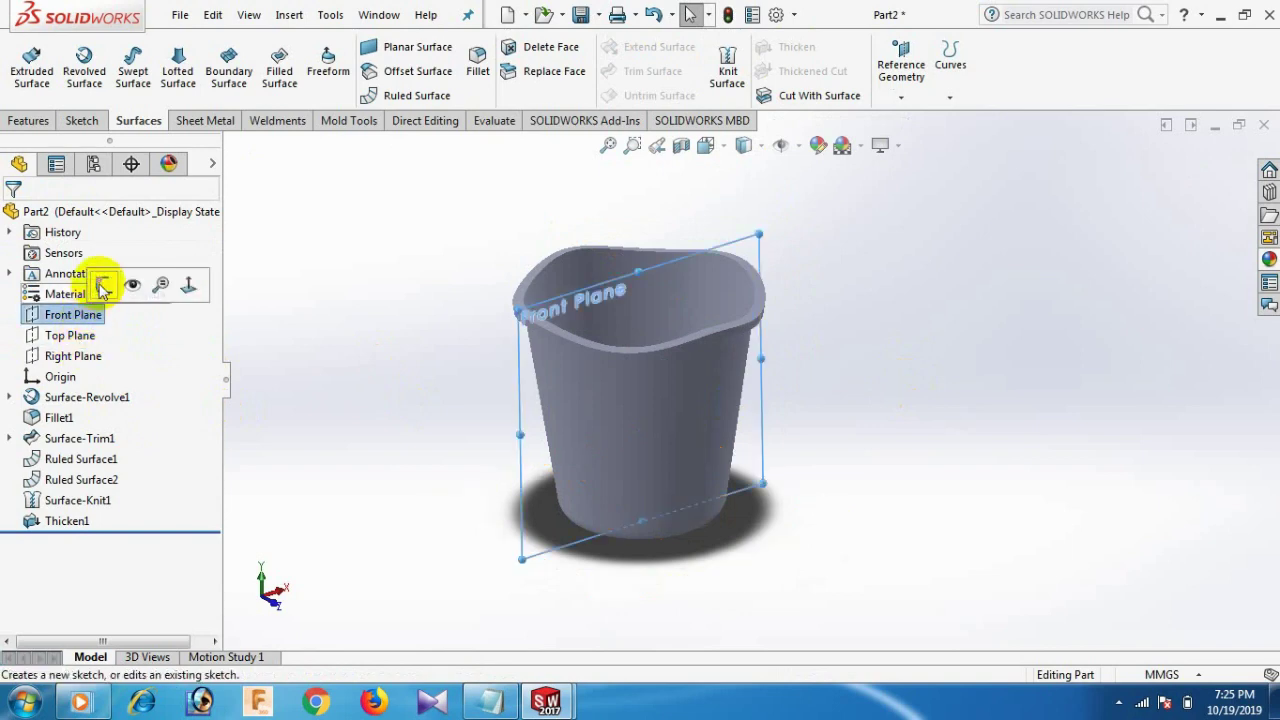
{"action": "left_click", "coordinate": [100, 286]}
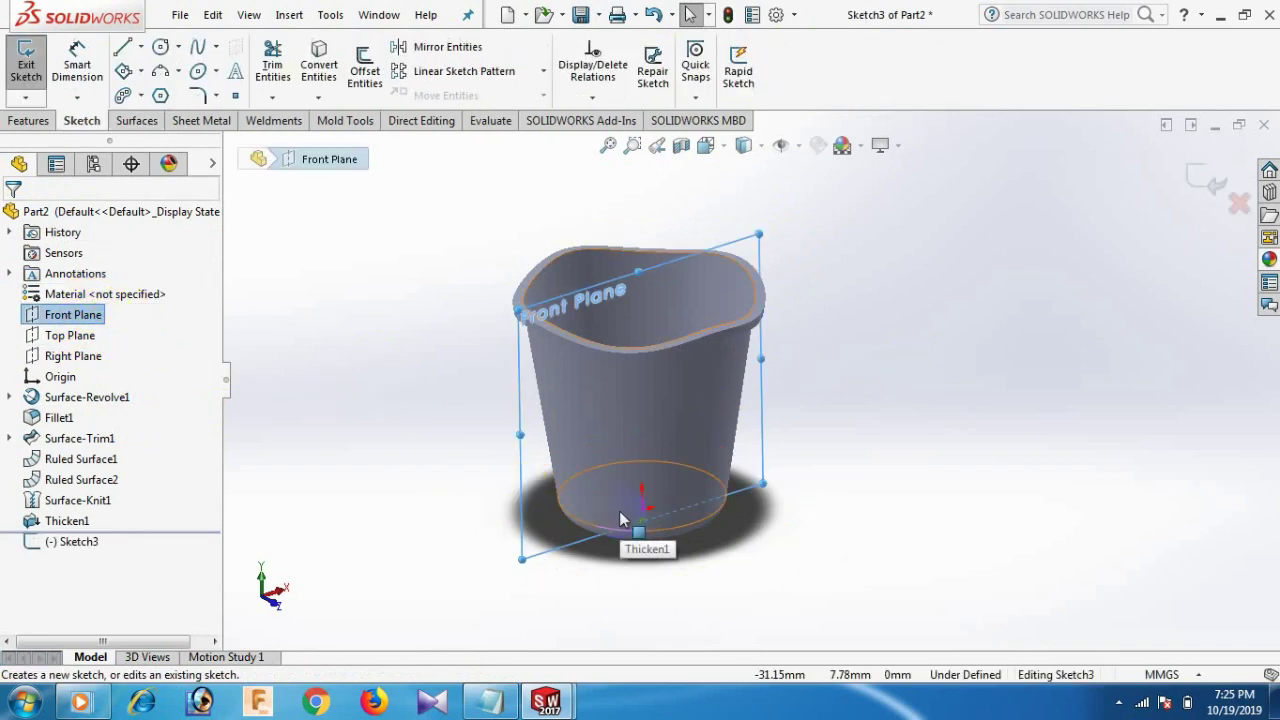
{"action": "key", "text": "space"}
{"action": "left_click", "coordinate": [700, 63]}
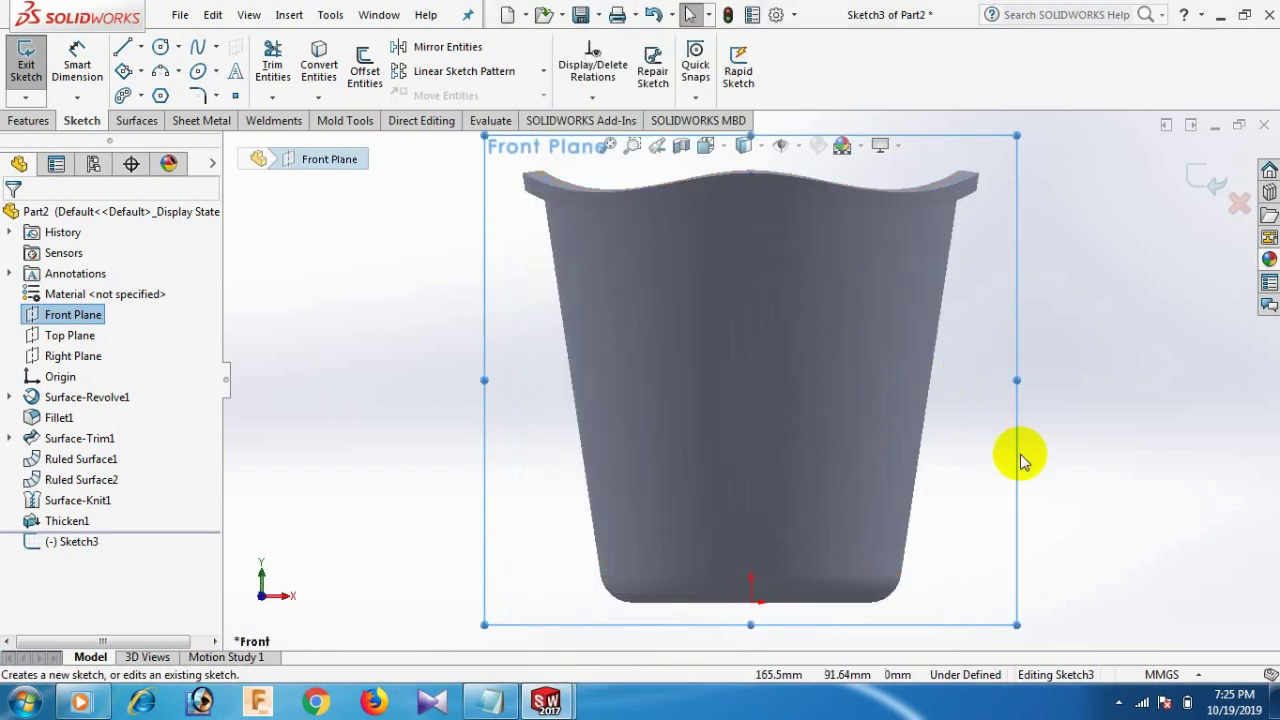
Draw a diamond on the lower wall with the 3 Point Center Rectangle.
{"action": "left_click", "coordinate": [141, 73]}
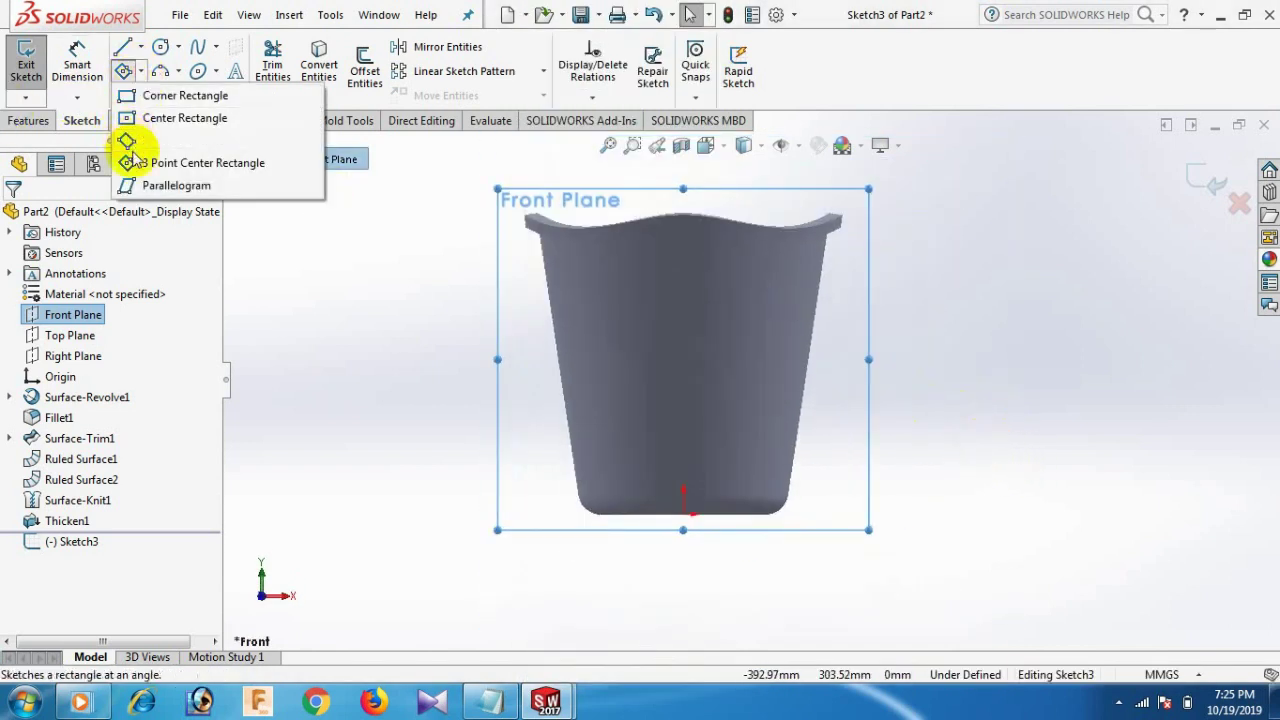
{"action": "left_click", "coordinate": [130, 163]}
{"action": "scroll", "coordinate": [755, 430], "scroll_direction": "down", "scroll_amount": 3}
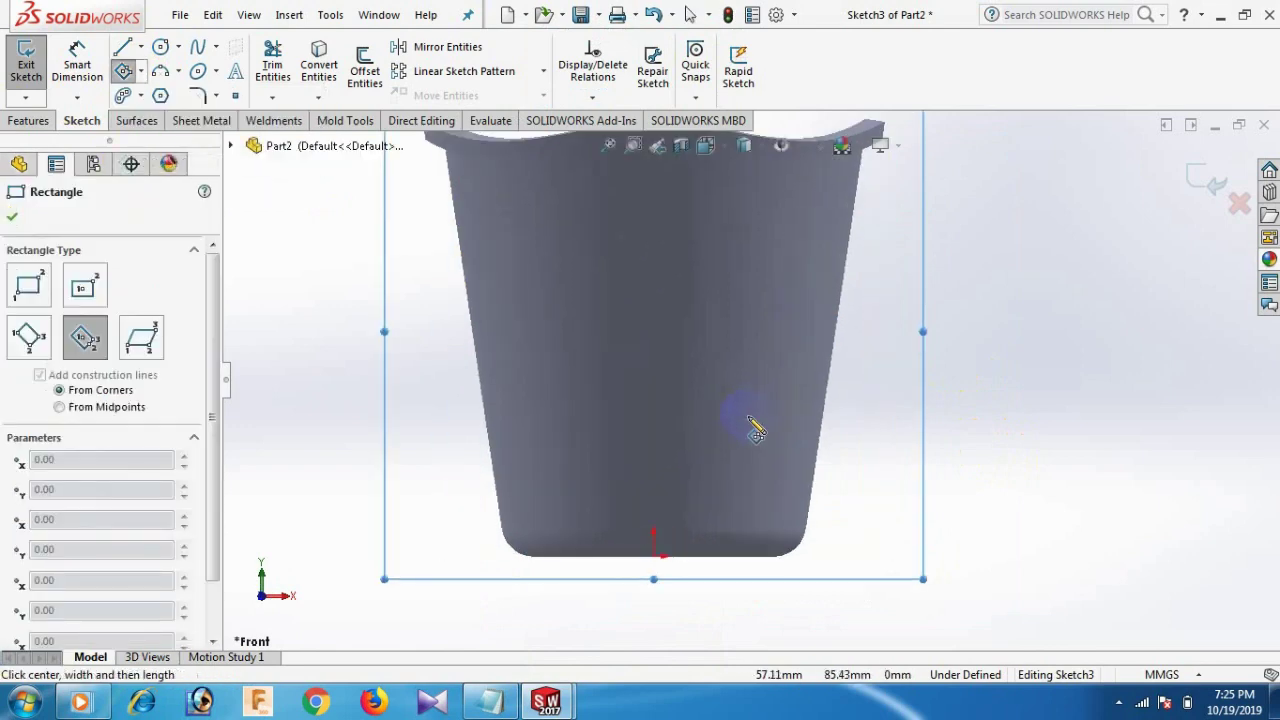
{"action": "left_click", "coordinate": [654, 468]}
{"action": "left_click", "coordinate": [676, 443]}
{"action": "left_click", "coordinate": [700, 466]}
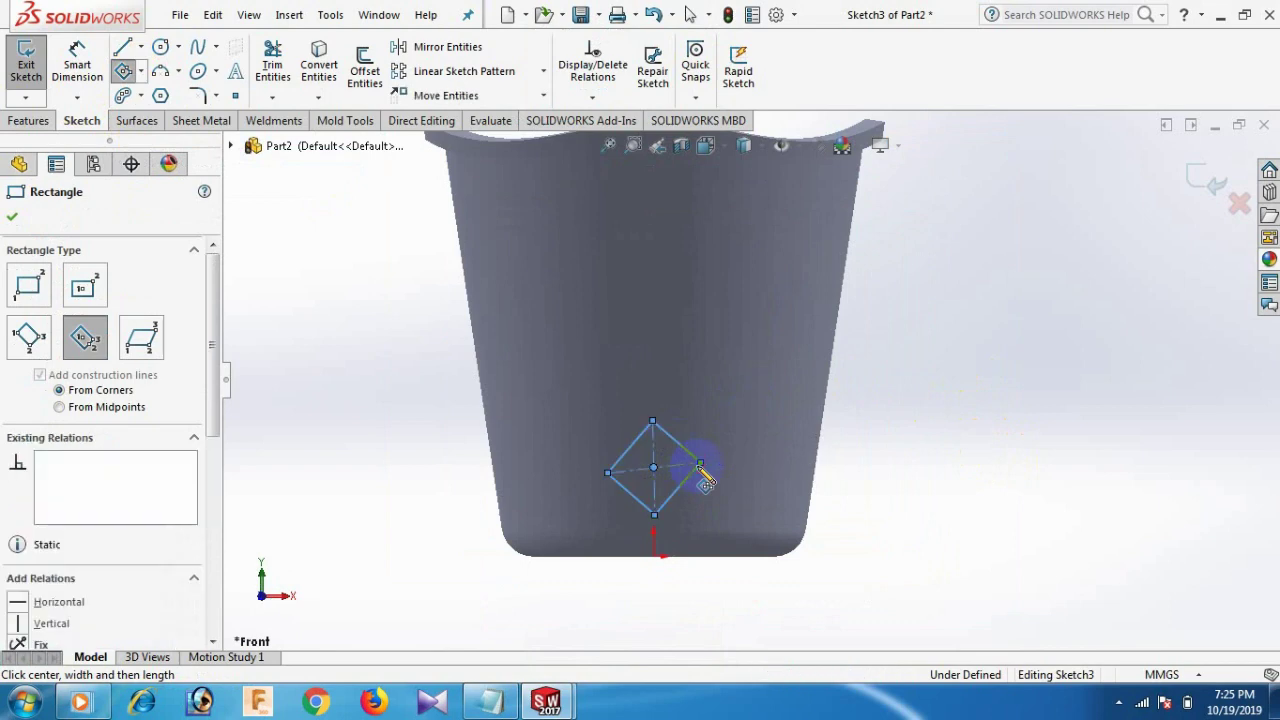
{"action": "right_click", "coordinate": [705, 483]}
{"action": "left_click", "coordinate": [730, 480]}
{"action": "scroll", "coordinate": [786, 486], "scroll_direction": "up", "scroll_amount": 4}
{"action": "scroll", "coordinate": [862, 497], "scroll_direction": "down", "scroll_amount": 2}
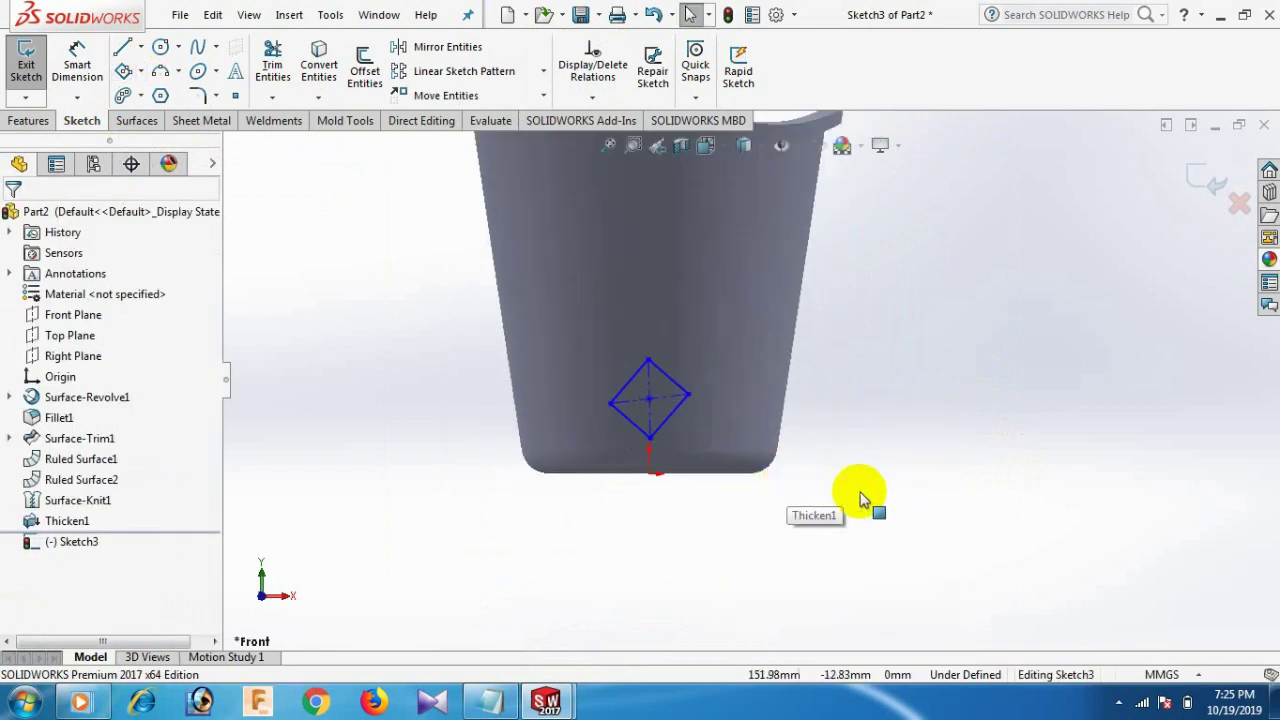
Dimension the diamond's height to 20 mm.
{"action": "key", "text": "d"}
{"action": "scroll", "coordinate": [658, 445], "scroll_direction": "down", "scroll_amount": 2}
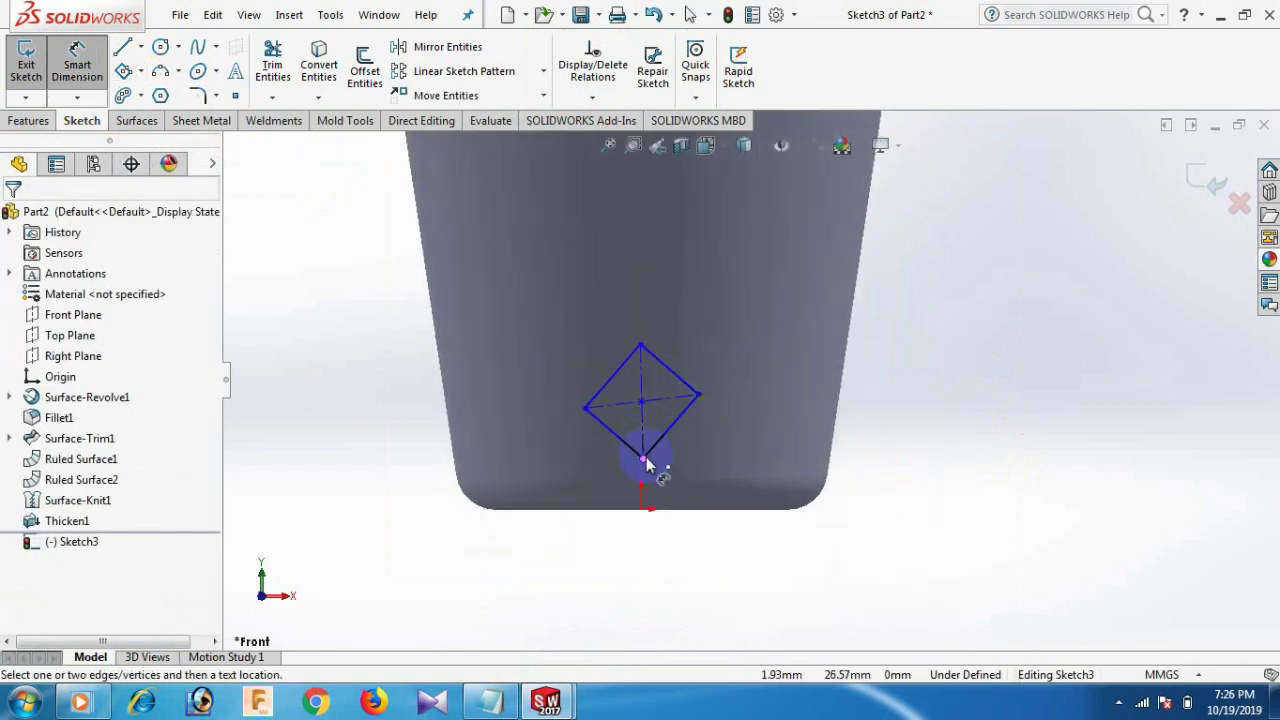
{"action": "left_click", "coordinate": [640, 347]}
{"action": "left_click", "coordinate": [643, 458]}
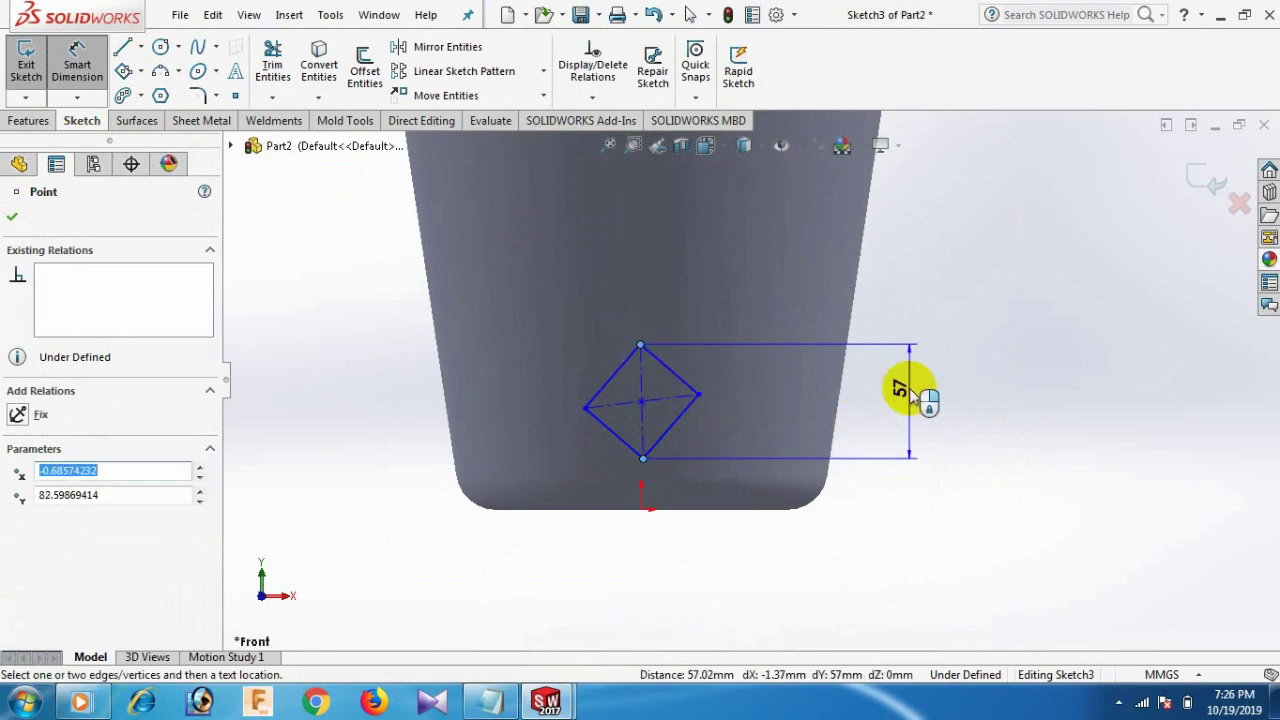
{"action": "left_click", "coordinate": [910, 390]}
{"action": "type", "text": "20"}
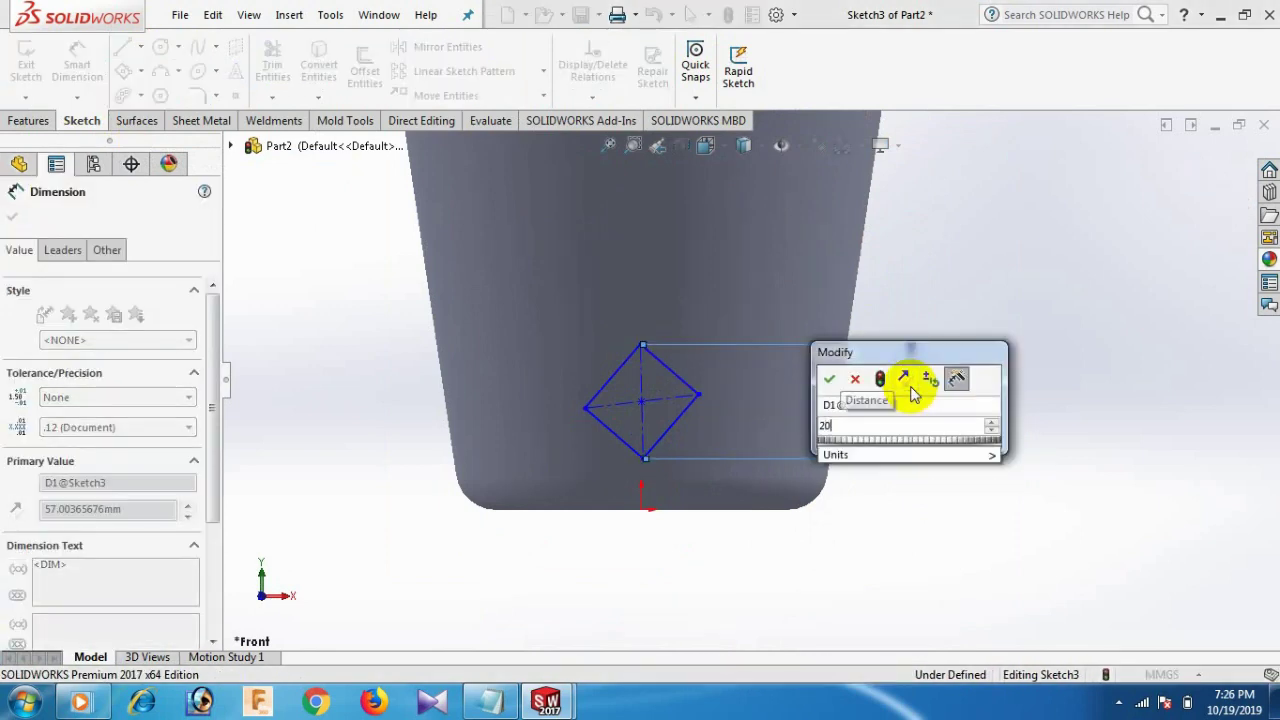
{"action": "key", "text": "Return"}
{"action": "left_click", "coordinate": [780, 490]}
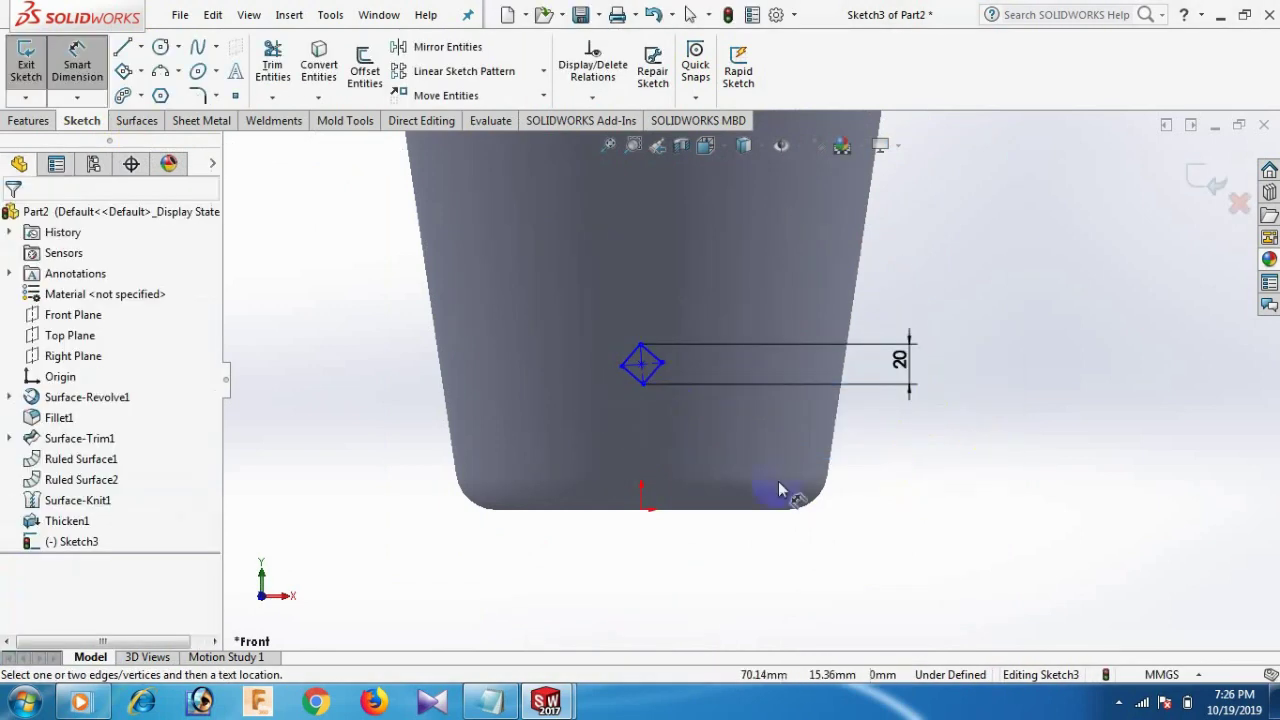
Place the diamond's bottom corner 50 mm above the origin.
{"action": "left_click", "coordinate": [642, 509]}
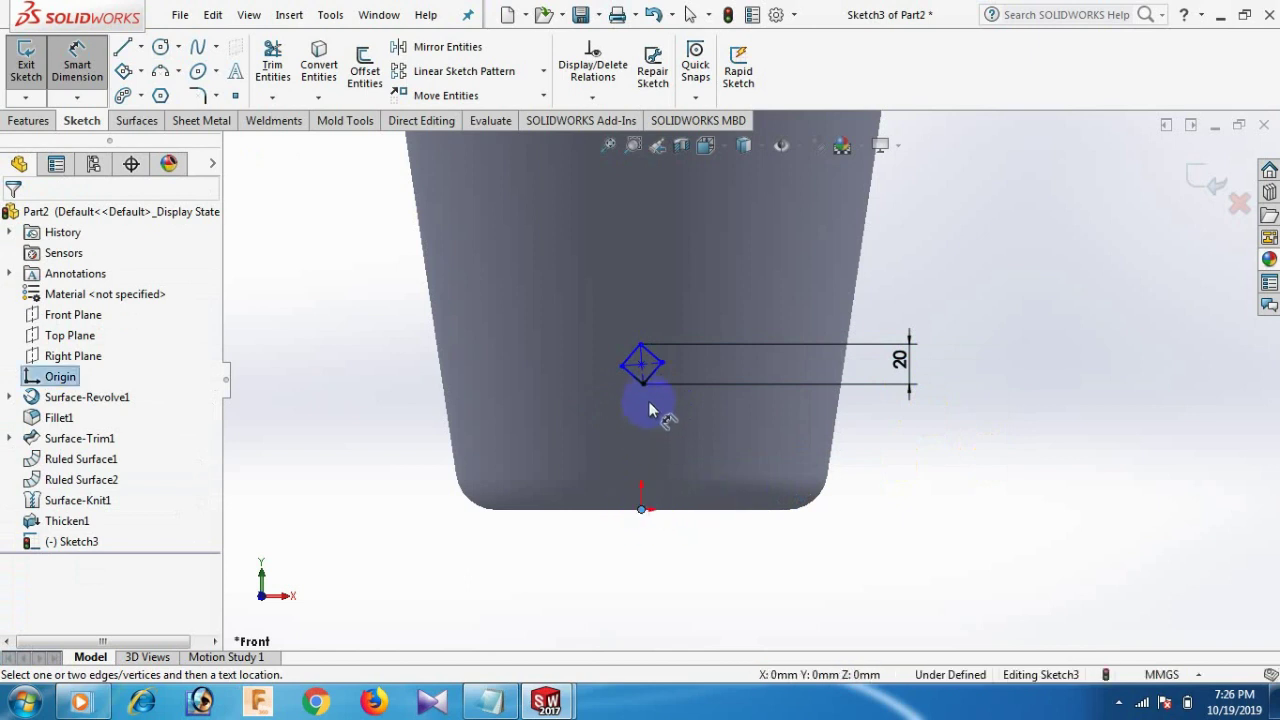
{"action": "left_click", "coordinate": [645, 388]}
{"action": "left_click", "coordinate": [903, 446]}
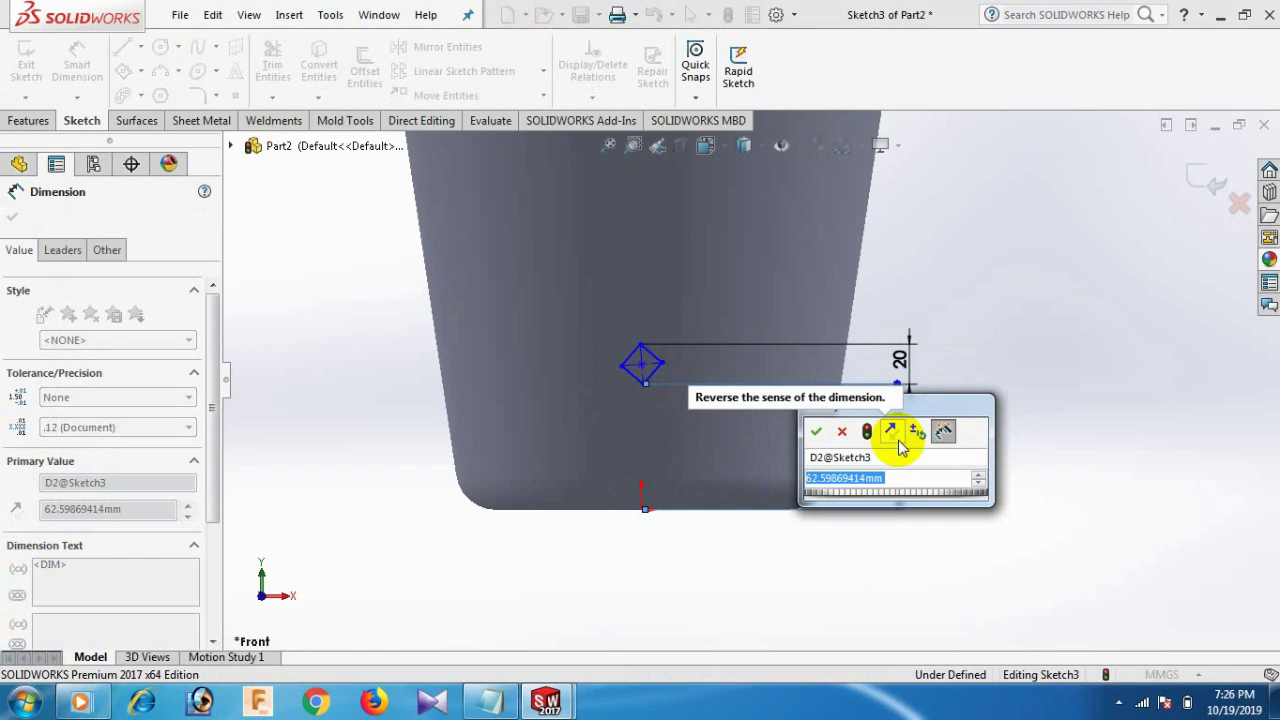
{"action": "type", "text": "50"}
{"action": "key", "text": "Return"}
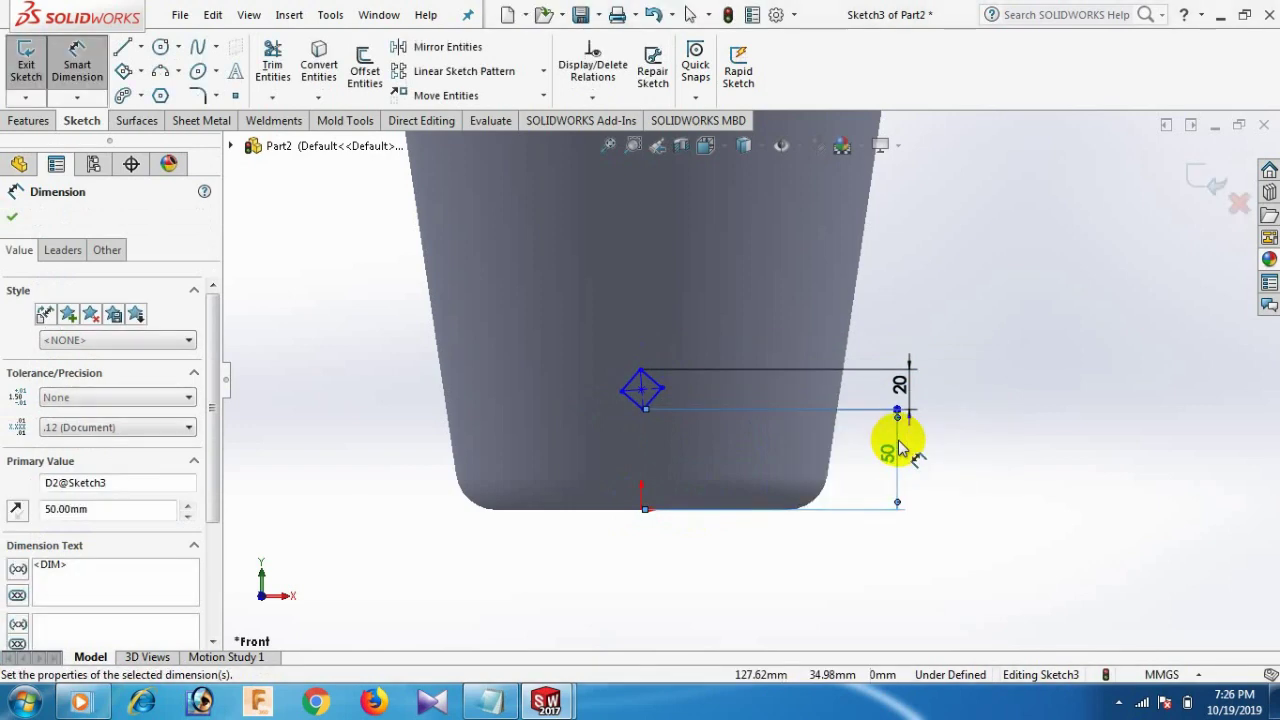
{"action": "left_click", "coordinate": [995, 402]}
Make the diamond's bottom corner vertical with the origin.
{"action": "right_click", "coordinate": [1010, 392]}
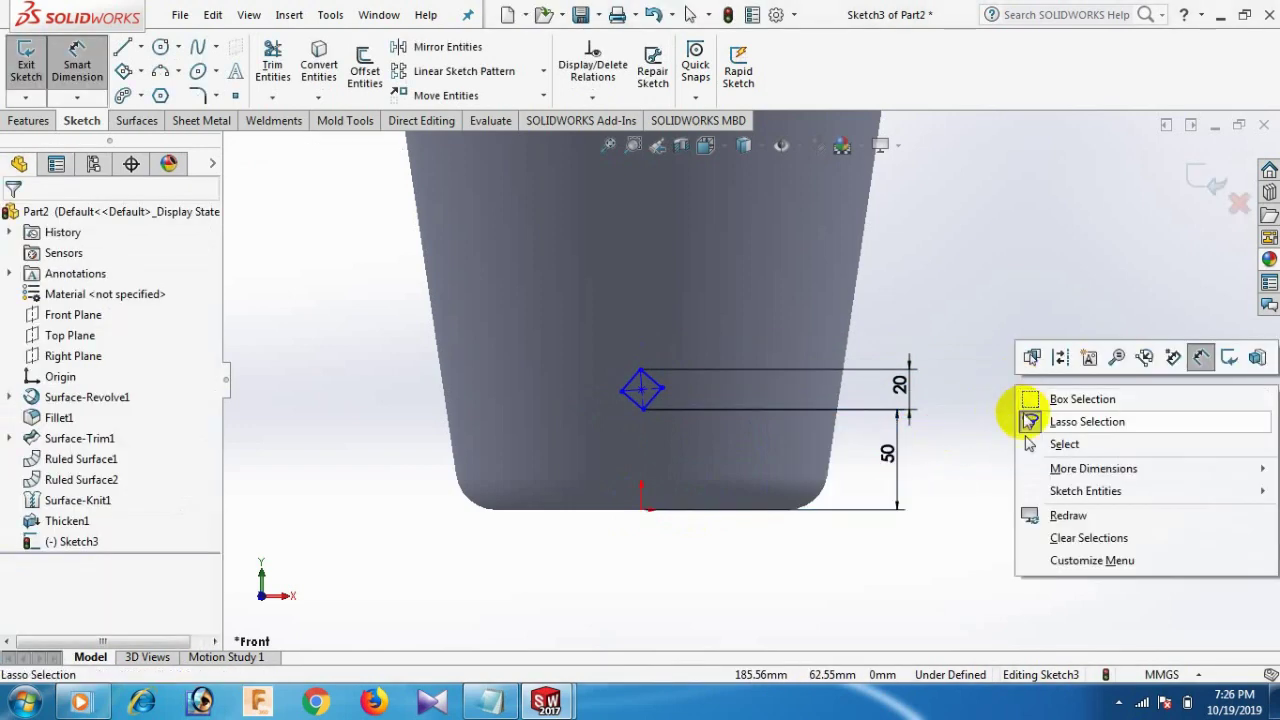
{"action": "left_click", "coordinate": [1045, 443]}
{"action": "scroll", "coordinate": [705, 437], "scroll_direction": "down", "scroll_amount": 3}
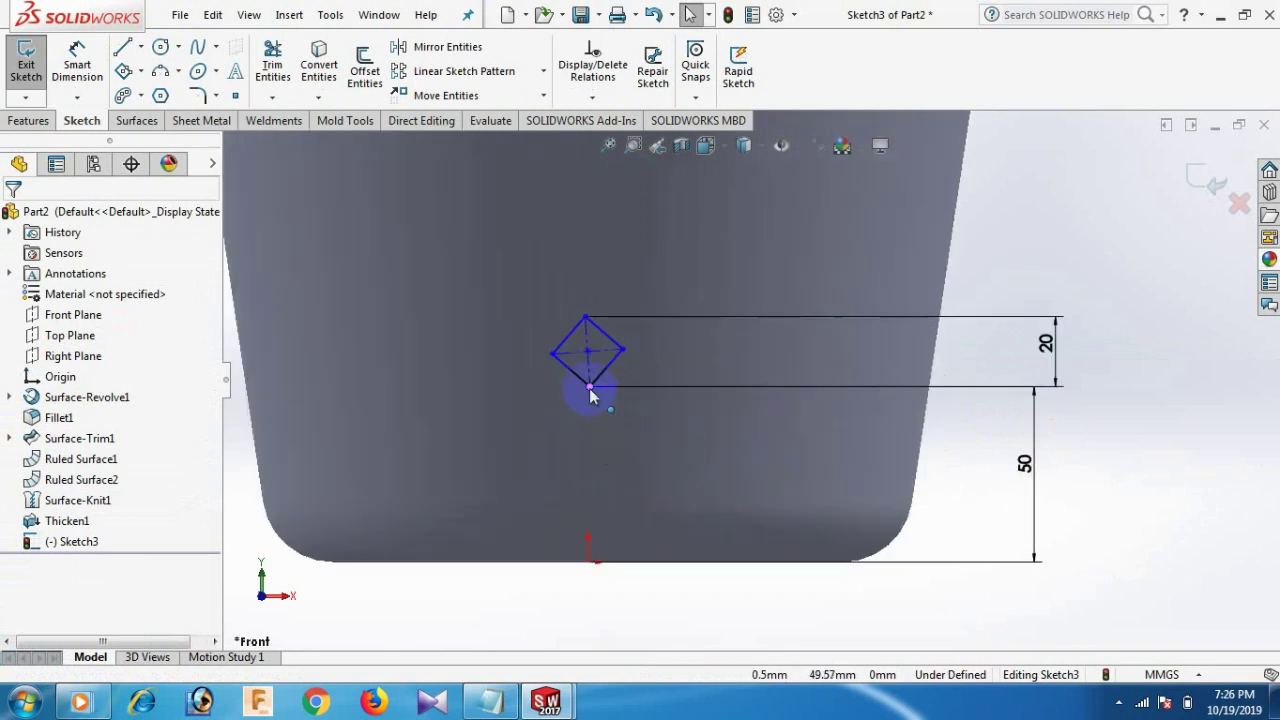
{"action": "left_click", "coordinate": [589, 389]}
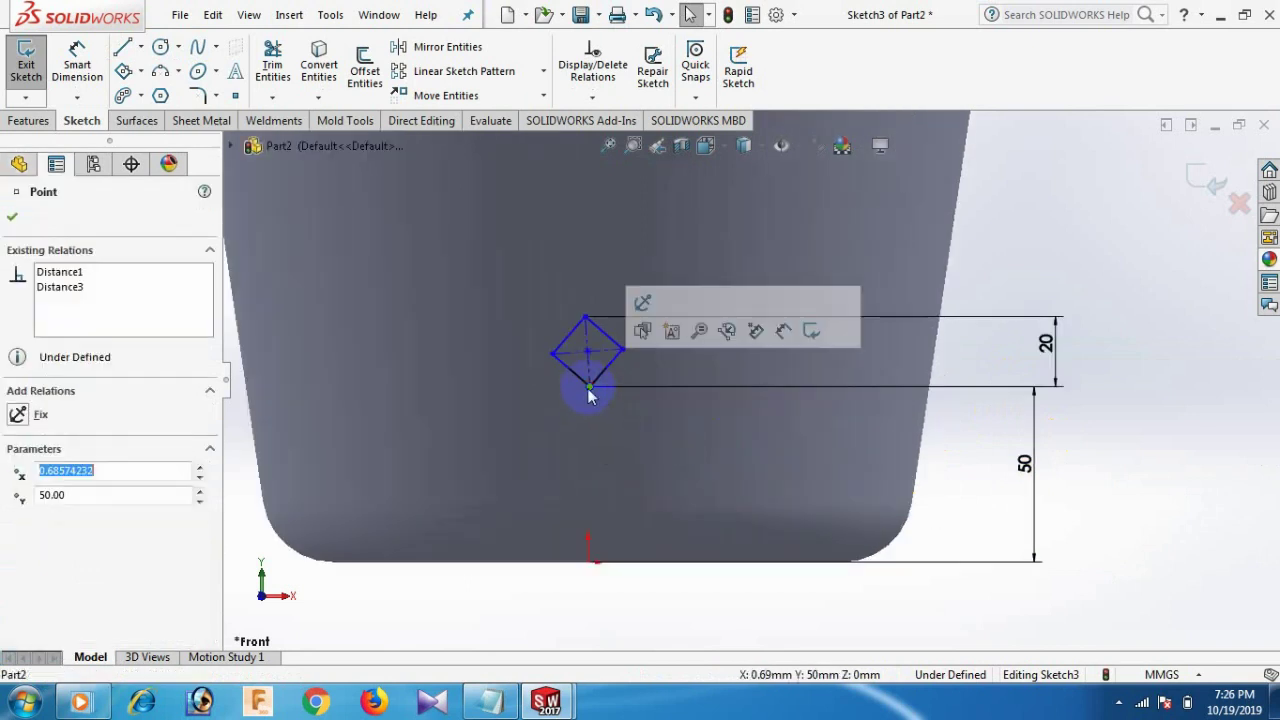
{"action": "left_click", "coordinate": [588, 562], "text": "ctrl"}
{"action": "left_click", "coordinate": [16, 543]}
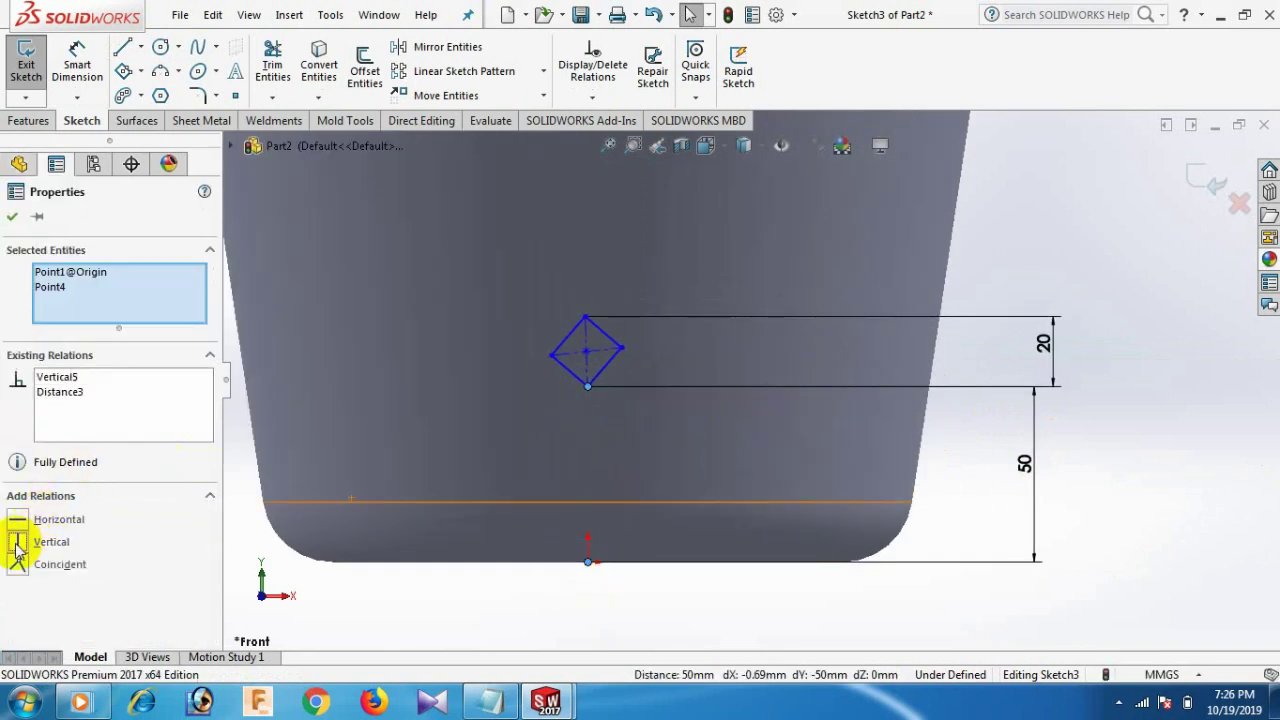
{"action": "left_click", "coordinate": [951, 266]}
Make the diamond's left and right corners horizontal.
{"action": "scroll", "coordinate": [608, 352], "scroll_direction": "down", "scroll_amount": 3}
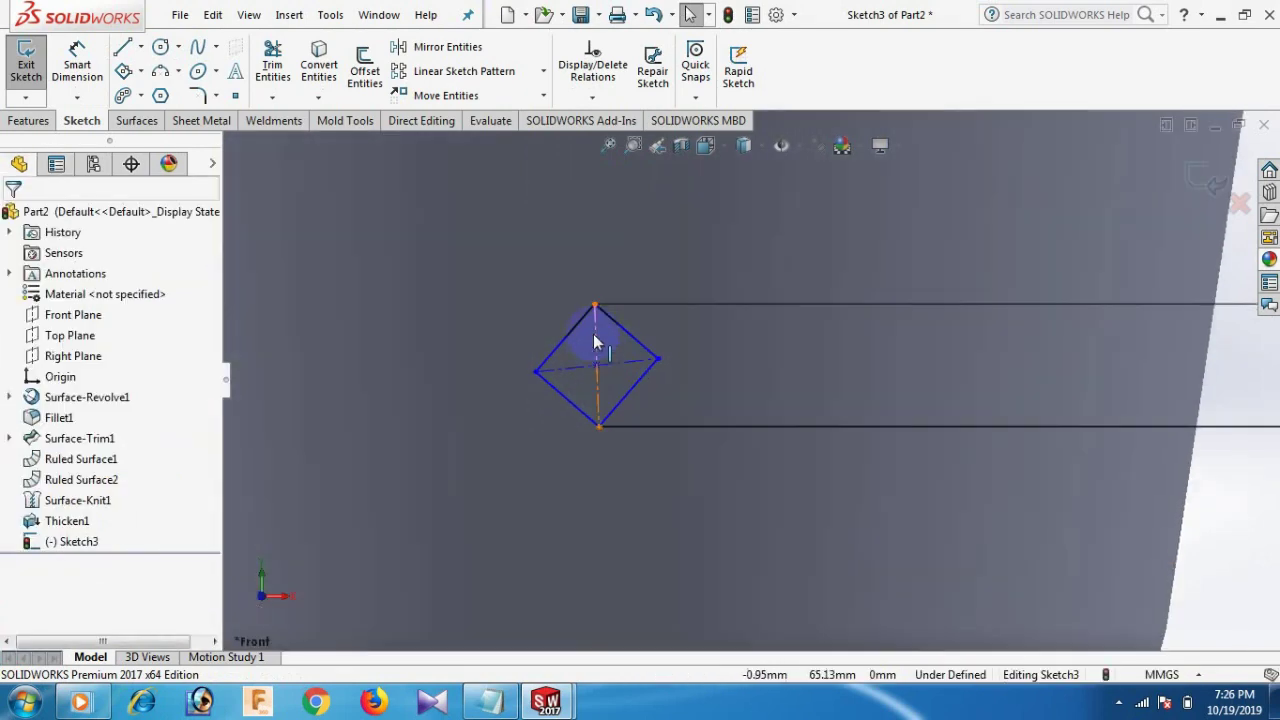
{"action": "left_click", "coordinate": [595, 304]}
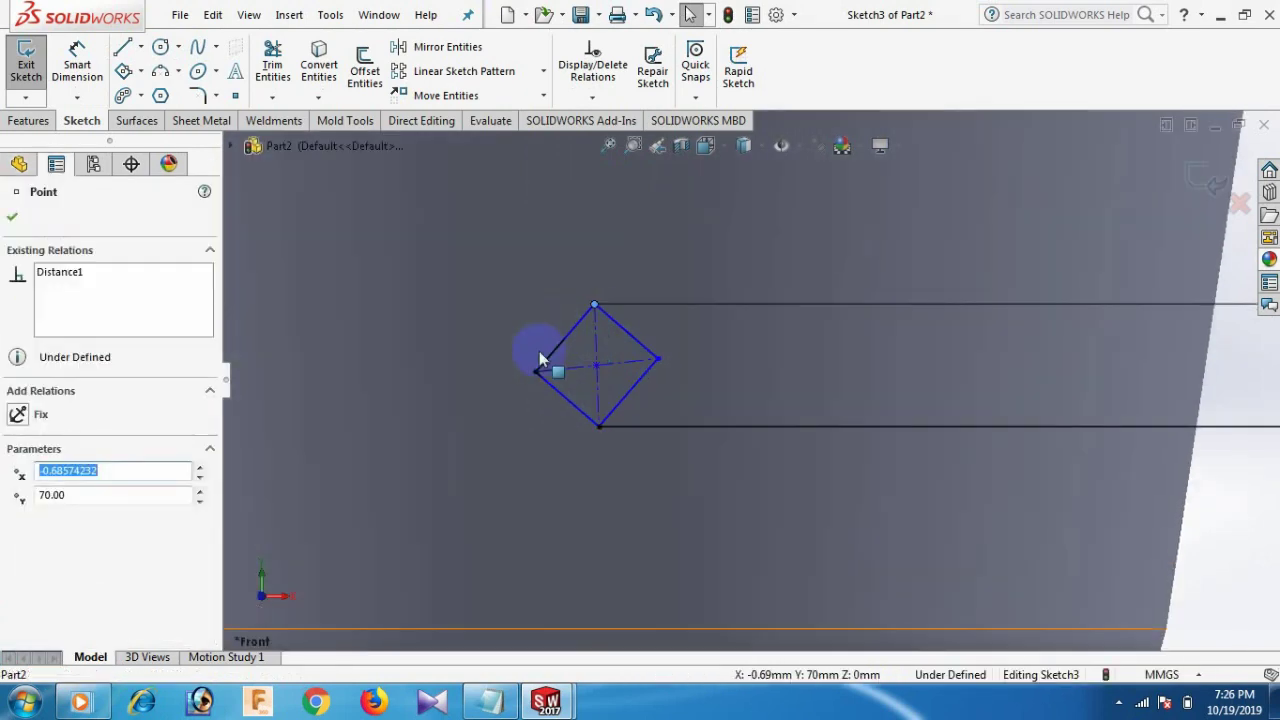
{"action": "left_click", "coordinate": [463, 350]}
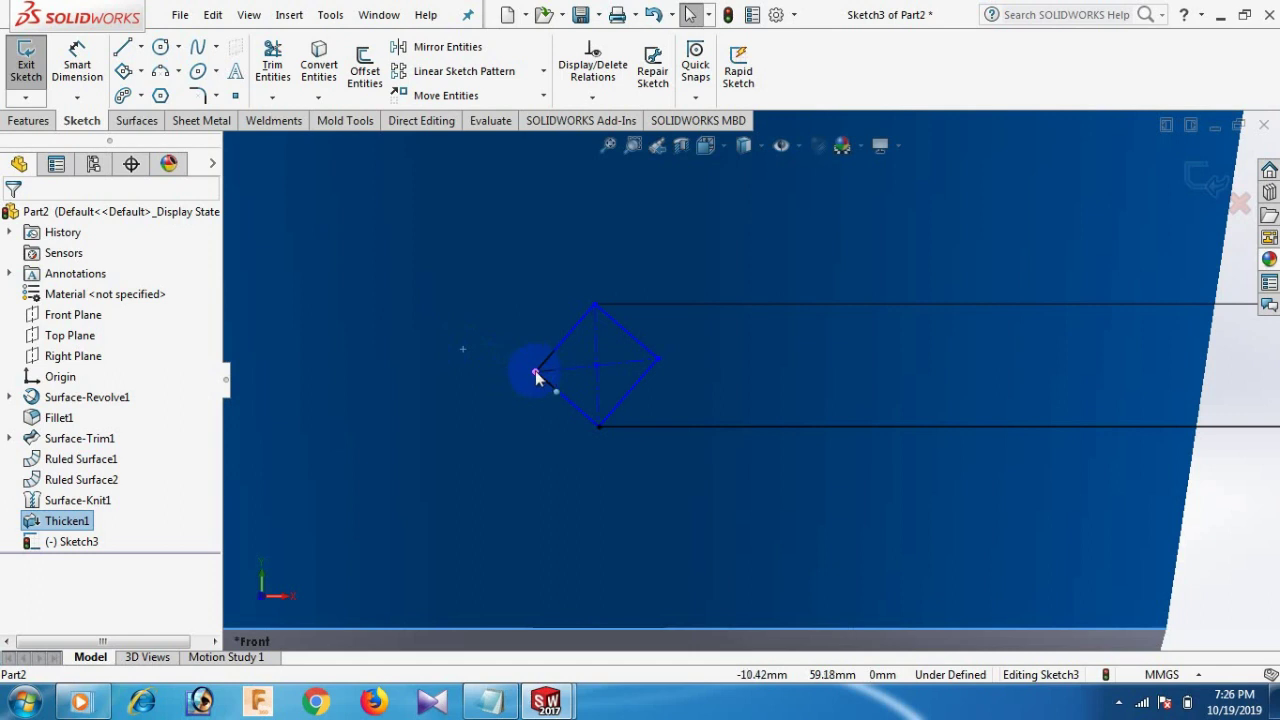
{"action": "left_click", "coordinate": [535, 372]}
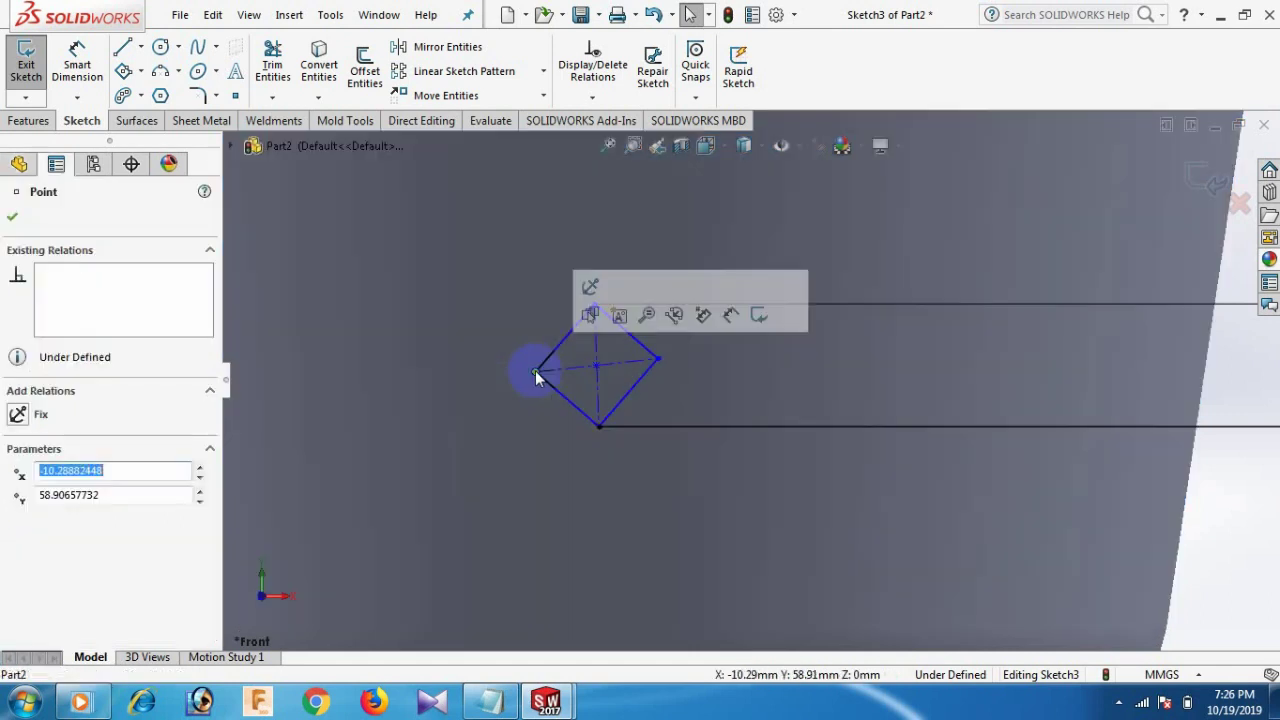
{"action": "left_click", "coordinate": [657, 360], "text": "ctrl"}
{"action": "left_click", "coordinate": [18, 519]}
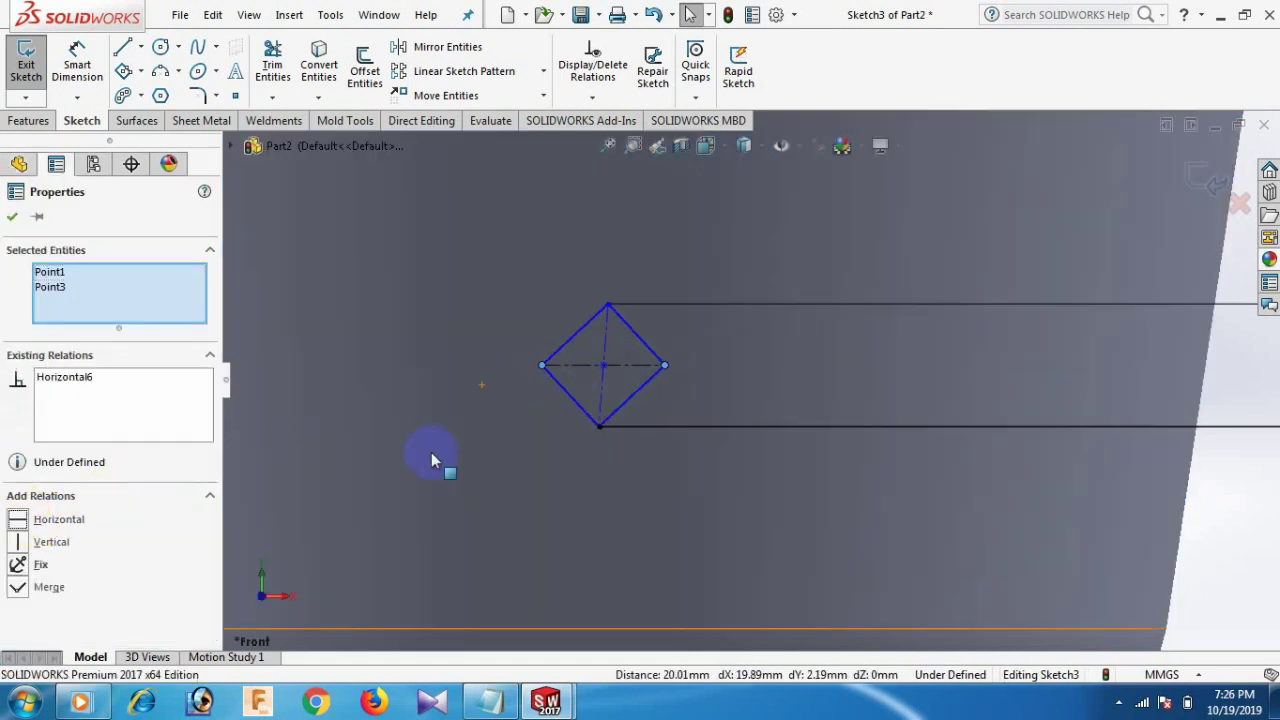
Make the diamond's top and bottom corners vertical.
{"action": "left_click", "coordinate": [601, 428]}
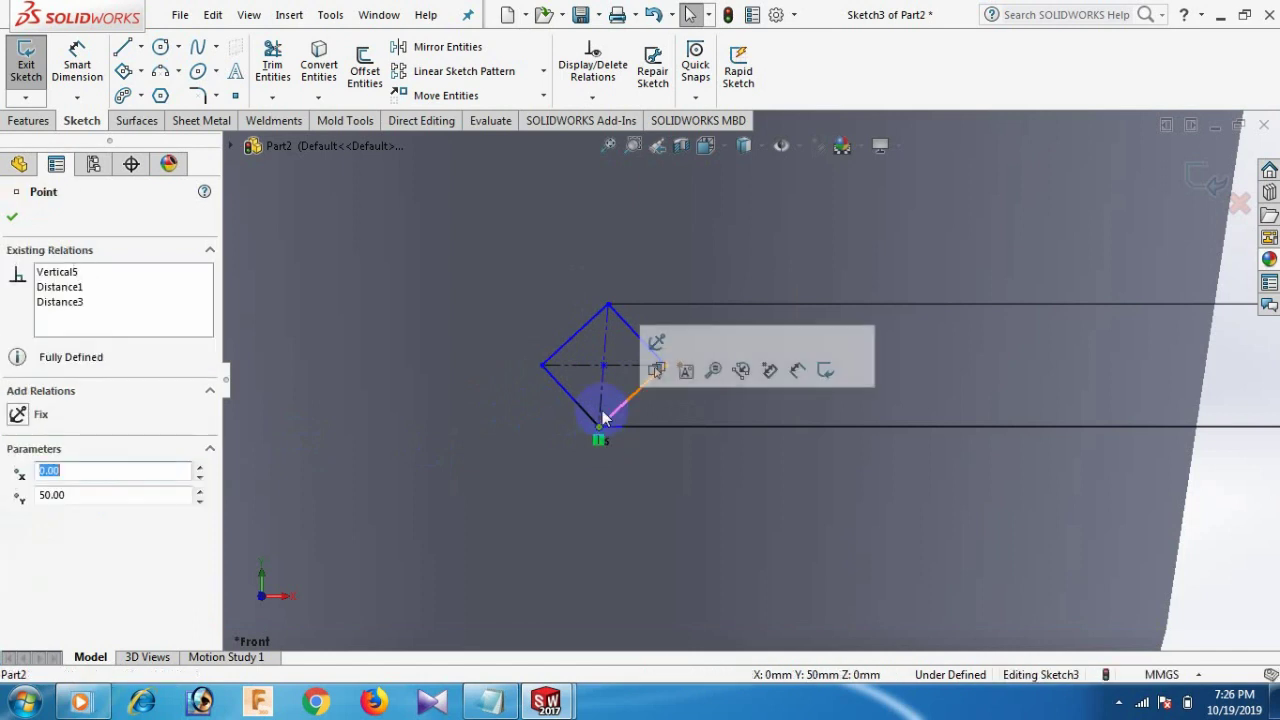
{"action": "left_click", "coordinate": [608, 304], "text": "ctrl"}
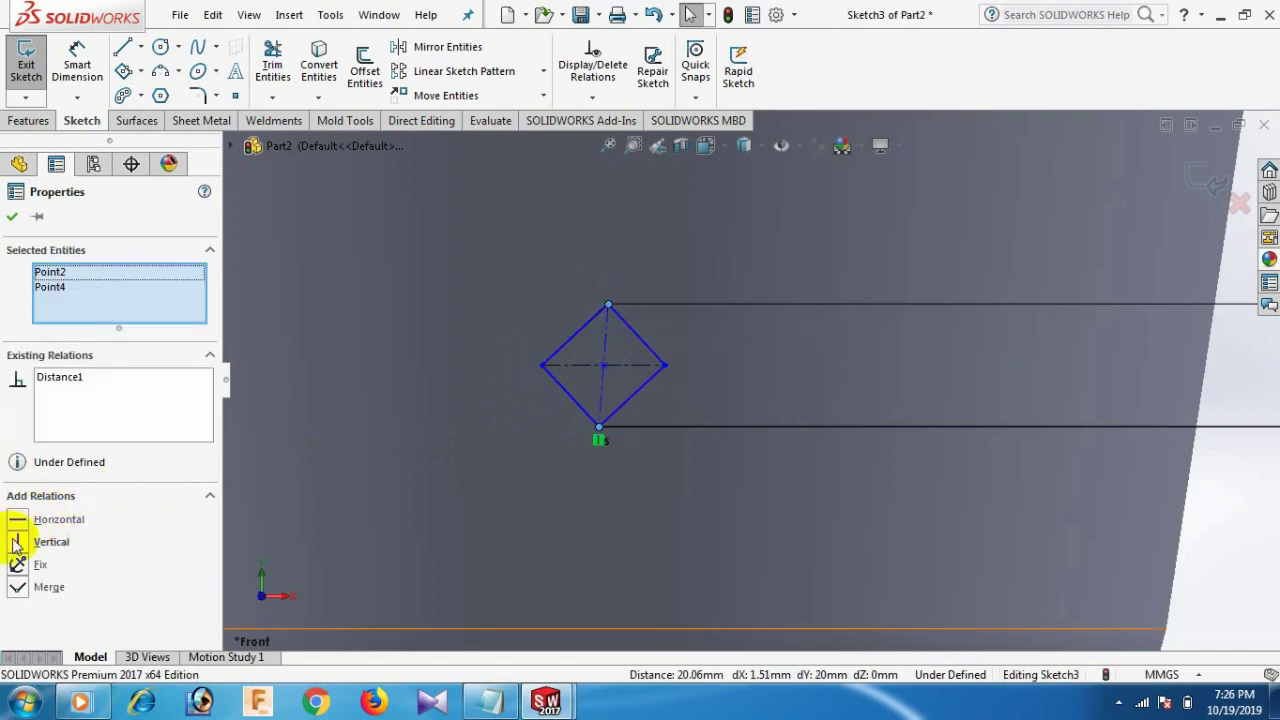
{"action": "left_click", "coordinate": [15, 541]}
{"action": "scroll", "coordinate": [847, 407], "scroll_direction": "up", "scroll_amount": 5}
{"action": "left_click", "coordinate": [1102, 270]}
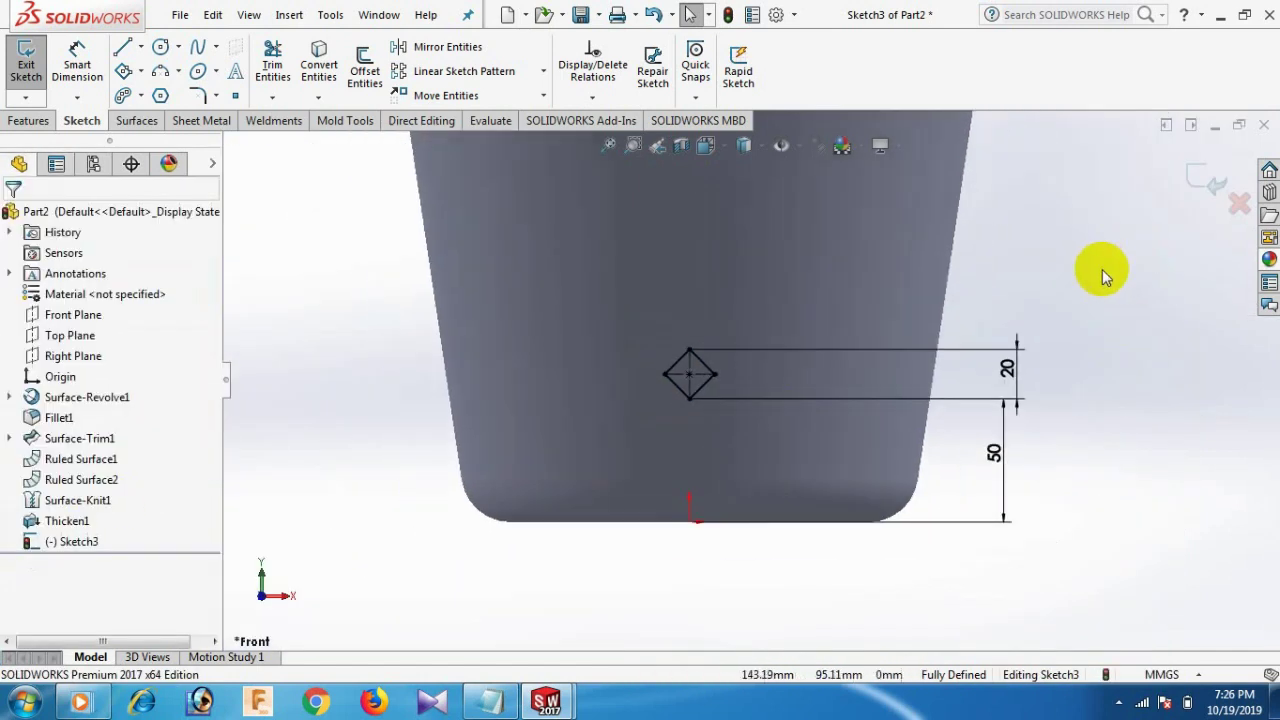
{"action": "middle_click_drag", "start_coordinate": [1102, 269], "coordinate": [1049, 373]}
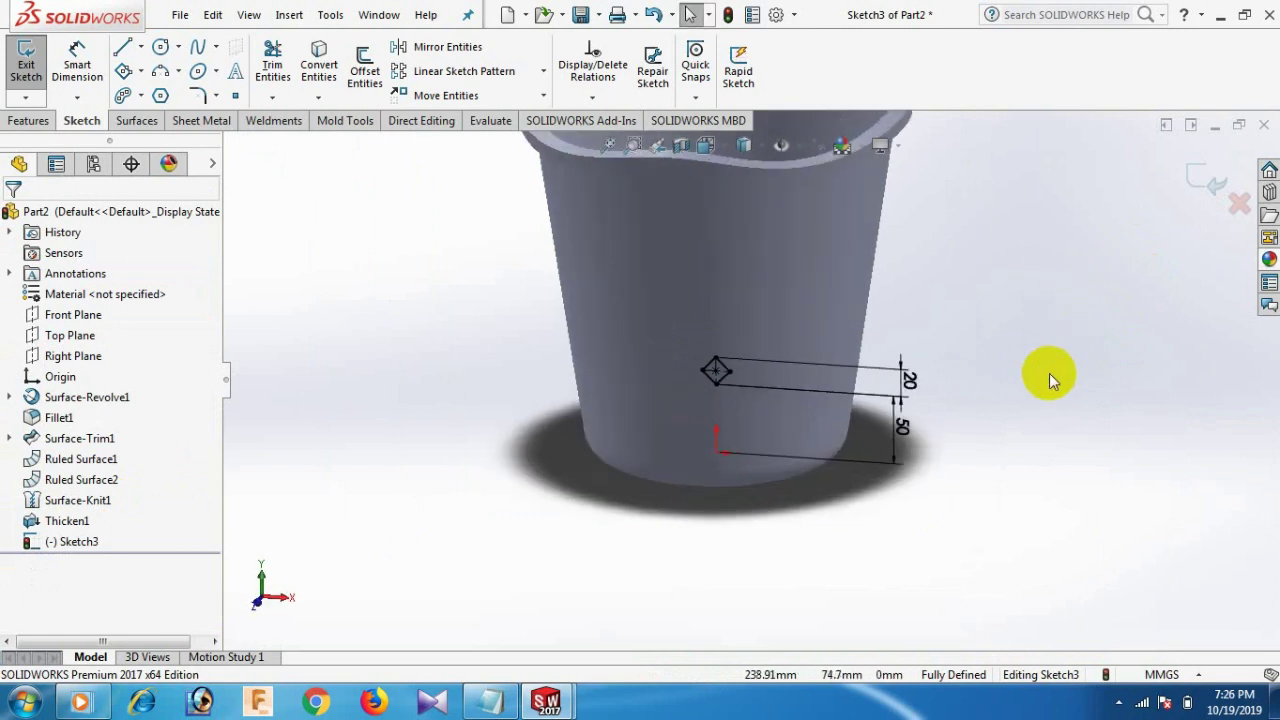
Cut the diamond Through All from the lower wall as Cut-Extrude1.
{"action": "left_click", "coordinate": [20, 120]}
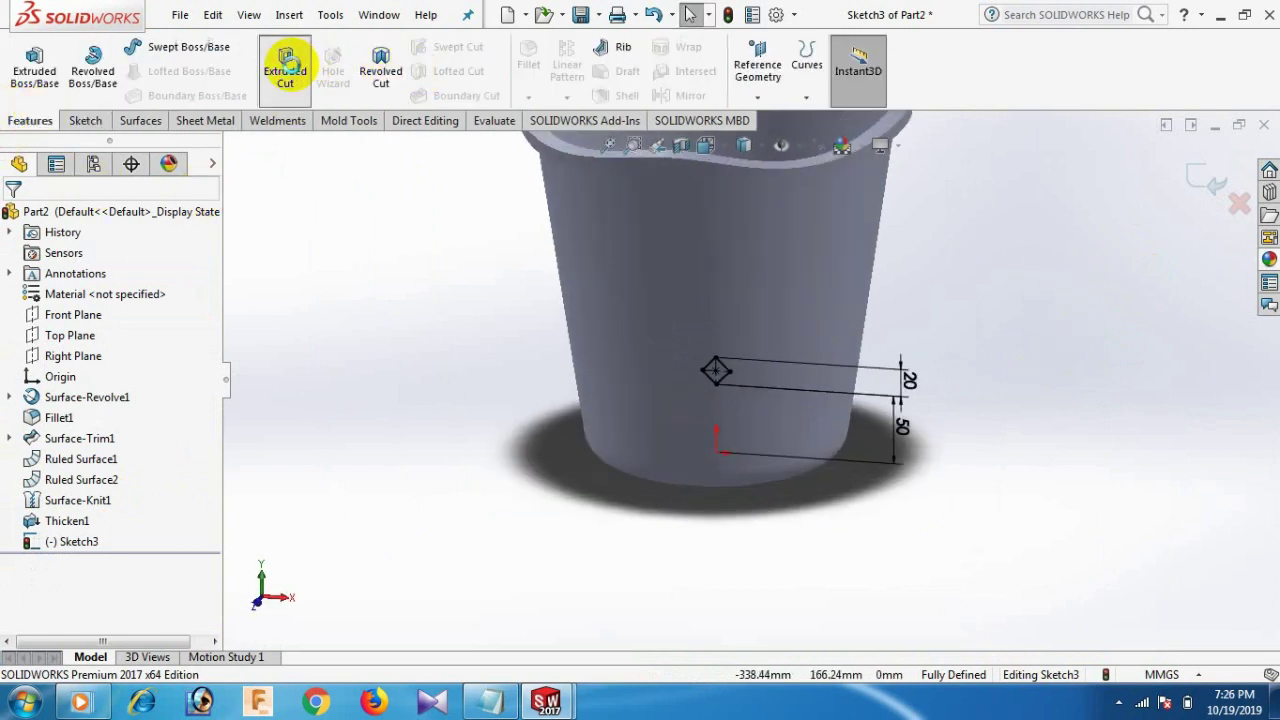
{"action": "left_click", "coordinate": [286, 66]}
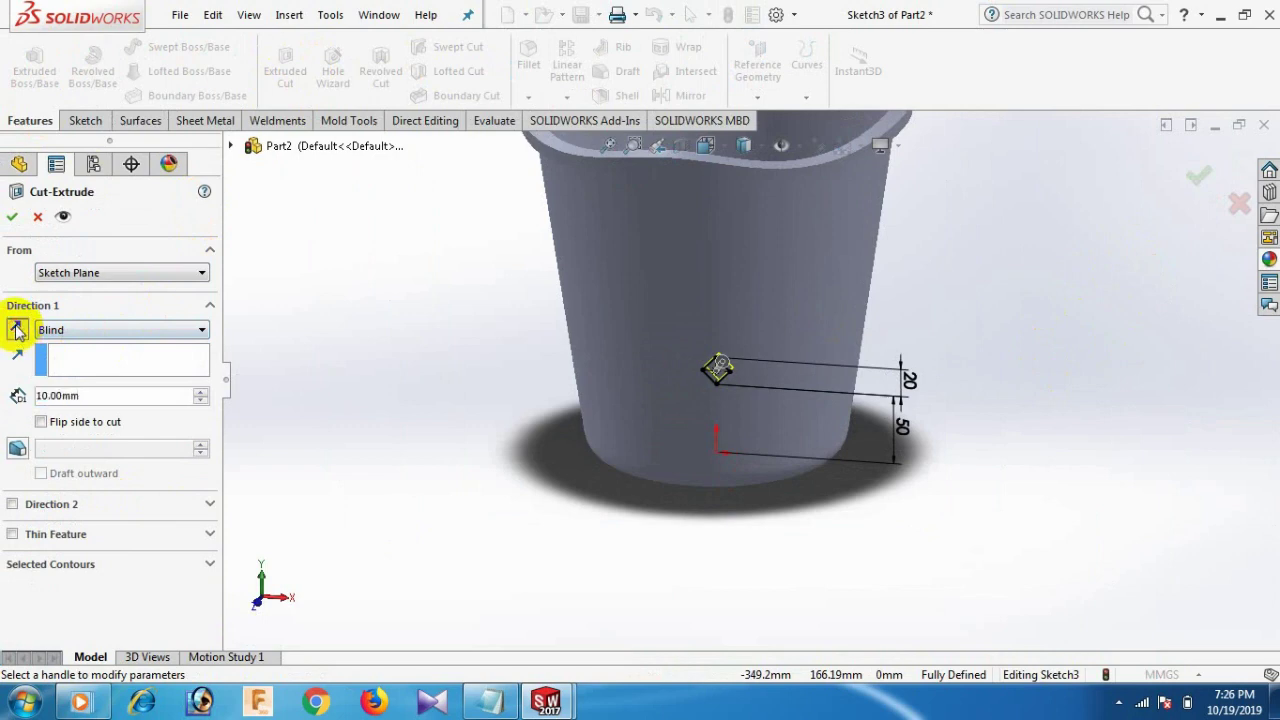
{"action": "left_click", "coordinate": [180, 333]}
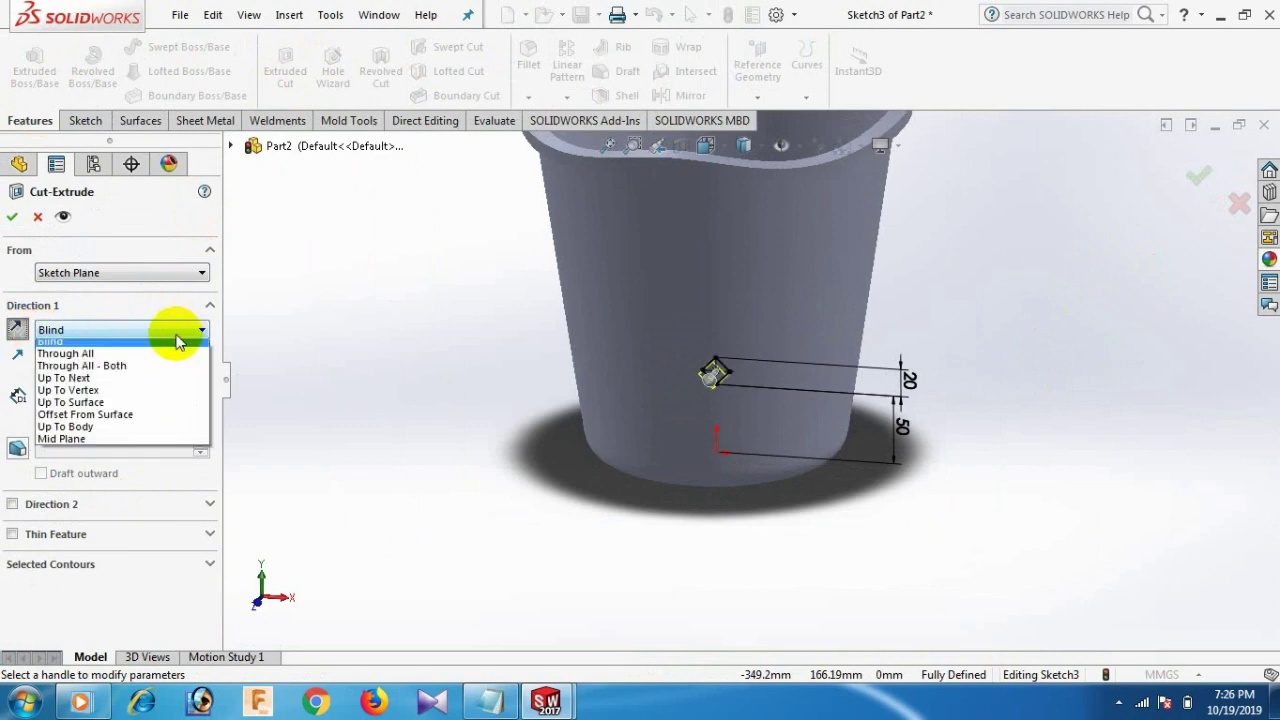
{"action": "left_click", "coordinate": [102, 361]}
{"action": "left_click", "coordinate": [14, 218]}
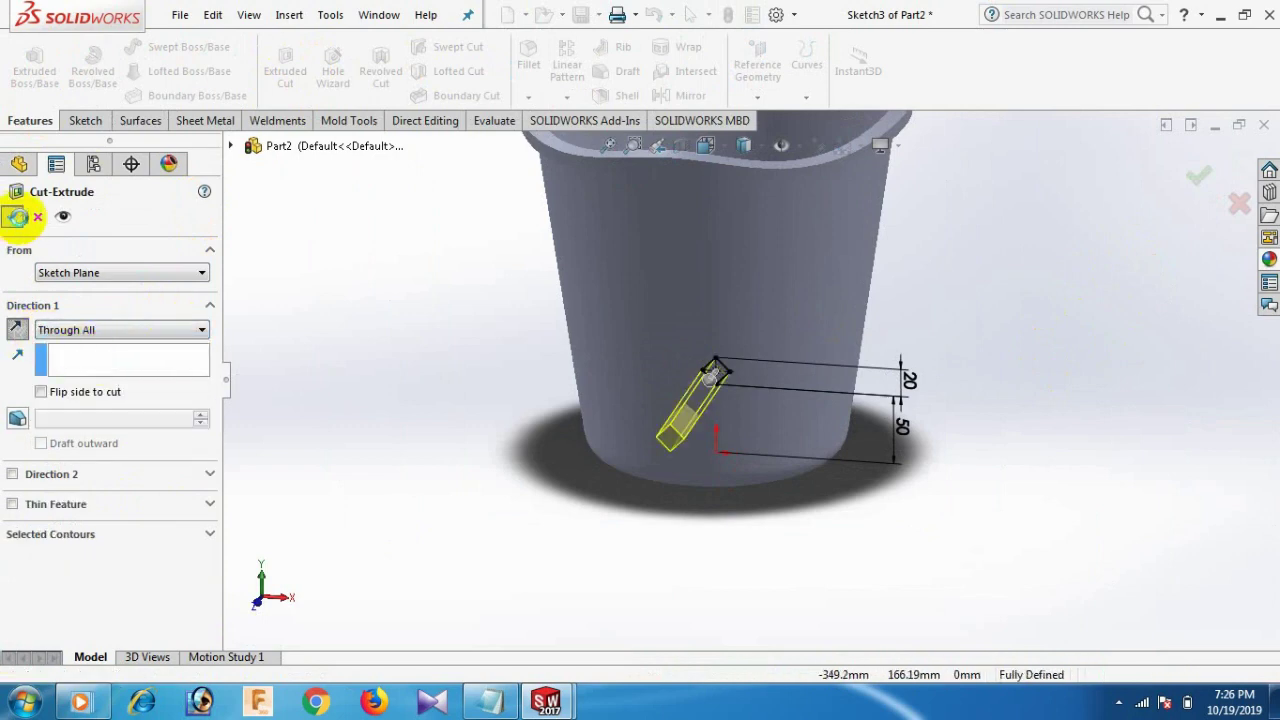
{"action": "scroll", "coordinate": [1010, 338], "scroll_direction": "up", "scroll_amount": 5}
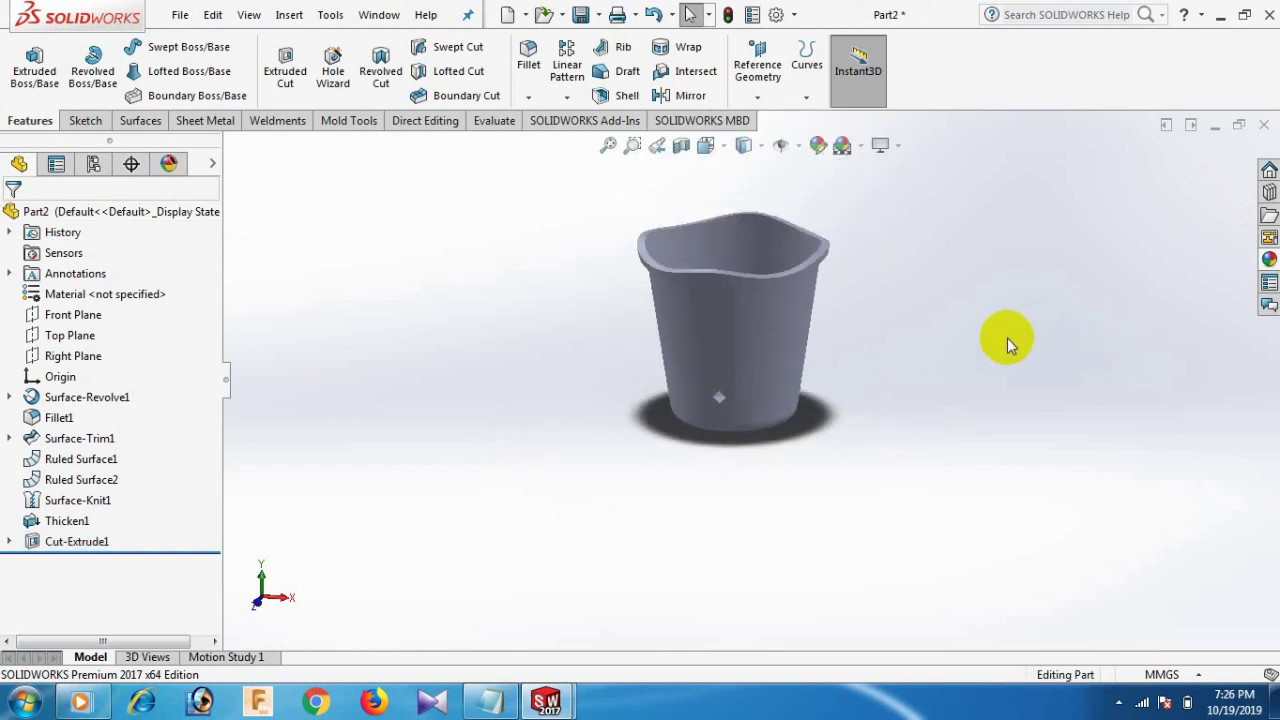
{"action": "middle_click_drag", "start_coordinate": [1006, 343], "coordinate": [497, 540]}
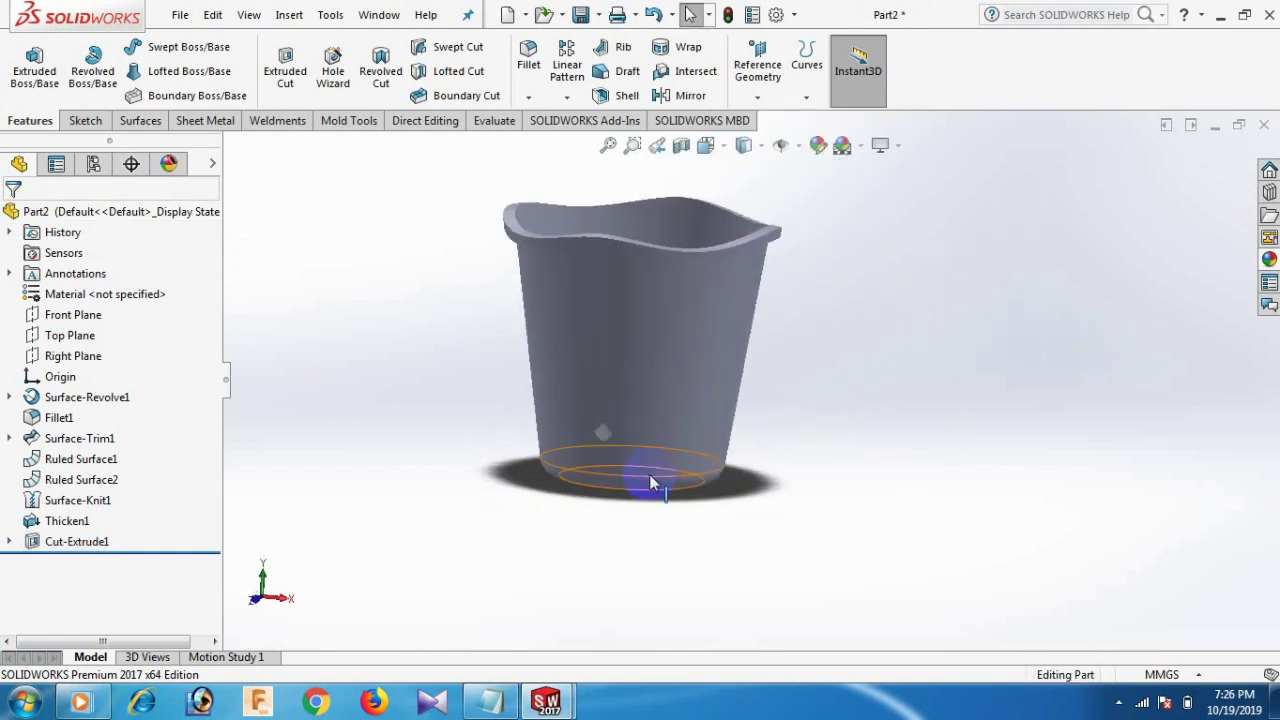
{"action": "middle_click_drag", "start_coordinate": [651, 480], "coordinate": [786, 410]}
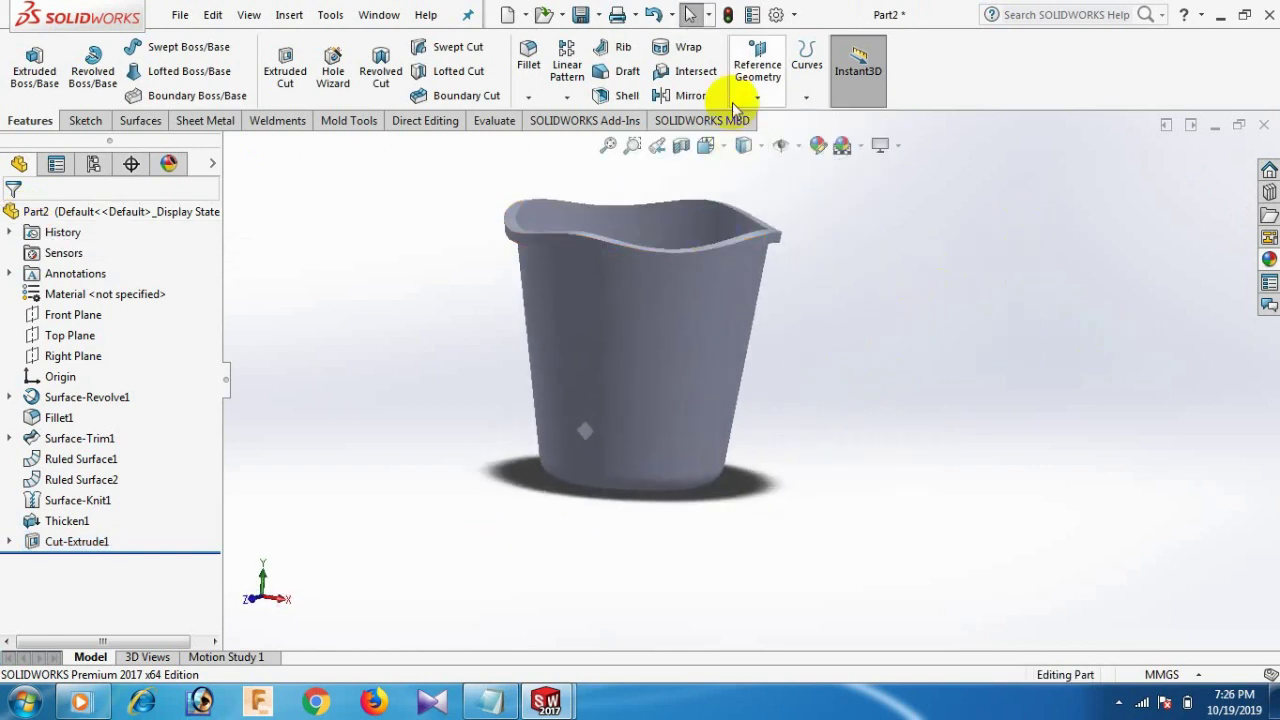
Start a circular pattern using the bucket's bottom edge as the rotation reference.
{"action": "left_click", "coordinate": [570, 98]}
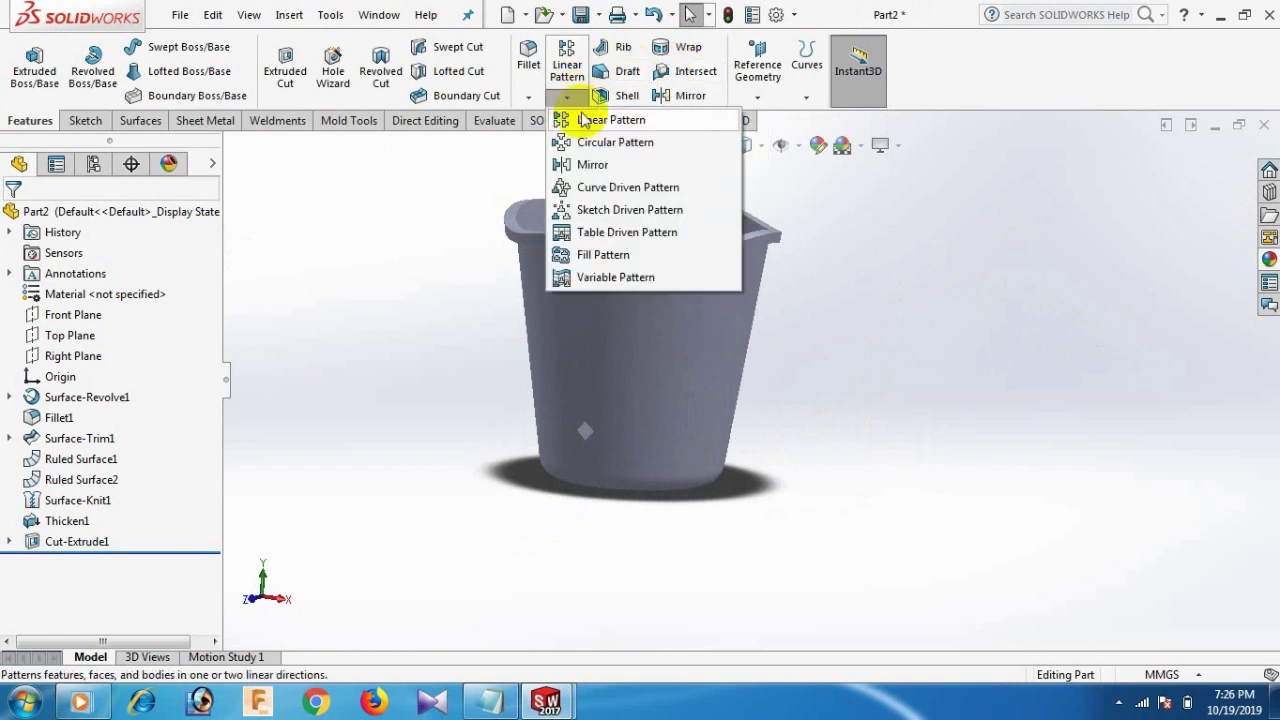
{"action": "left_click", "coordinate": [588, 139]}
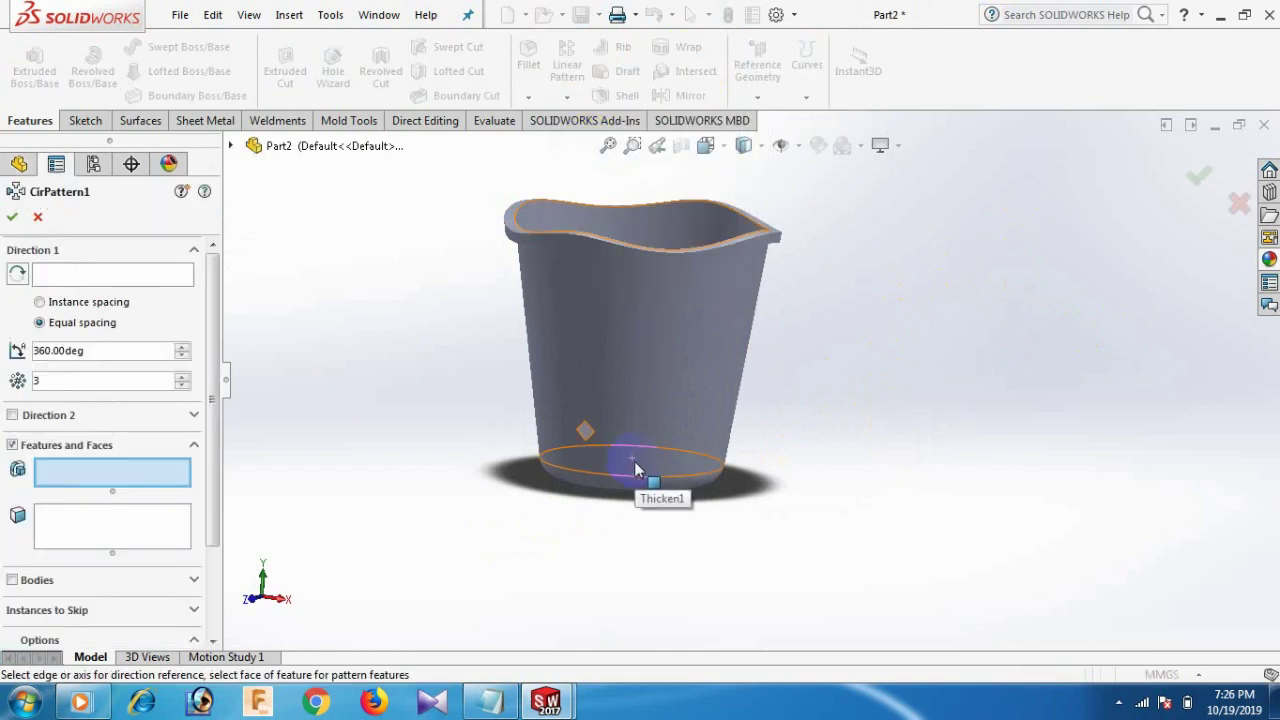
{"action": "left_click", "coordinate": [87, 276]}
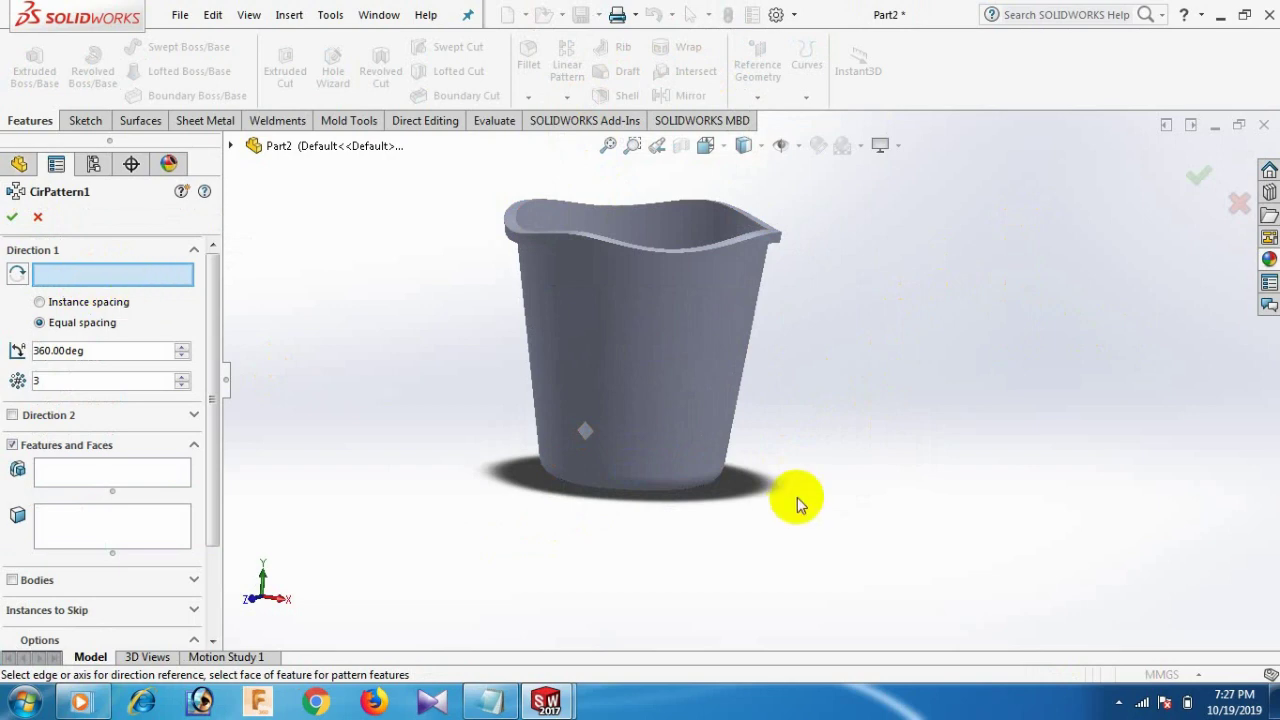
{"action": "middle_click_drag", "start_coordinate": [797, 506], "coordinate": [763, 431]}
{"action": "left_click", "coordinate": [686, 465]}
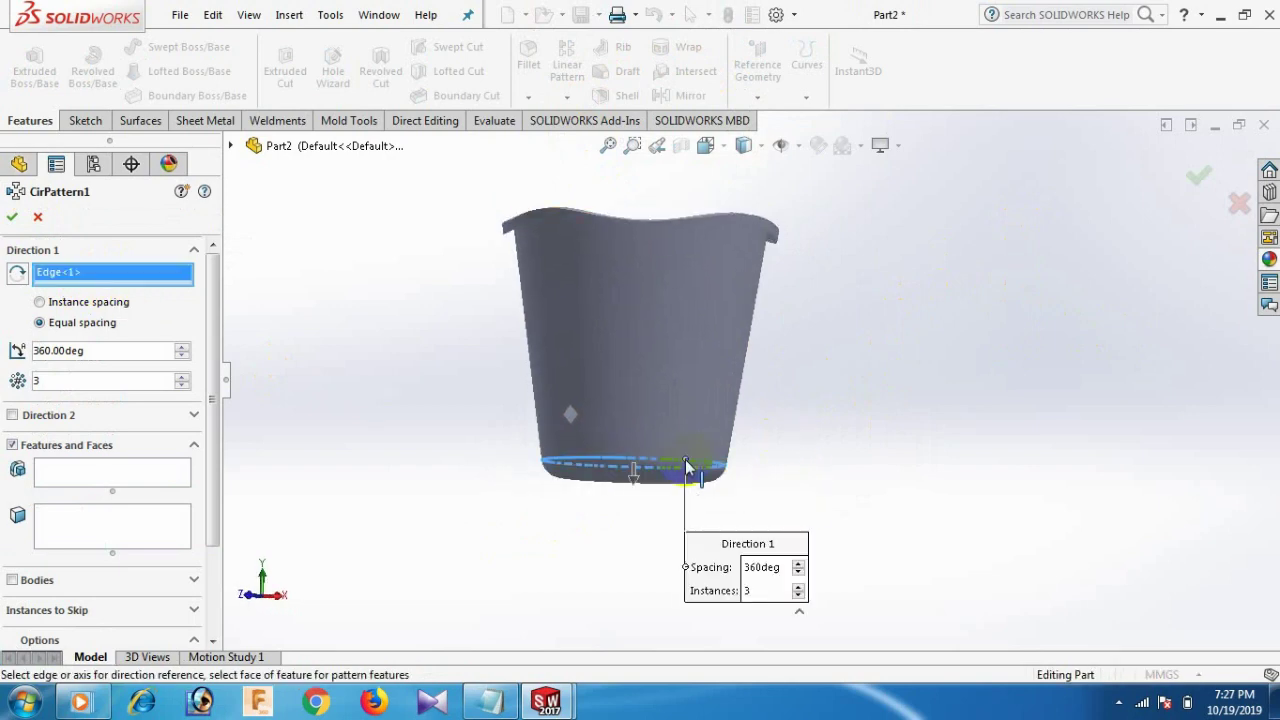
Pattern Cut-Extrude1 with 26 equally spaced instances and accept CirPattern1.
{"action": "left_click", "coordinate": [231, 146]}
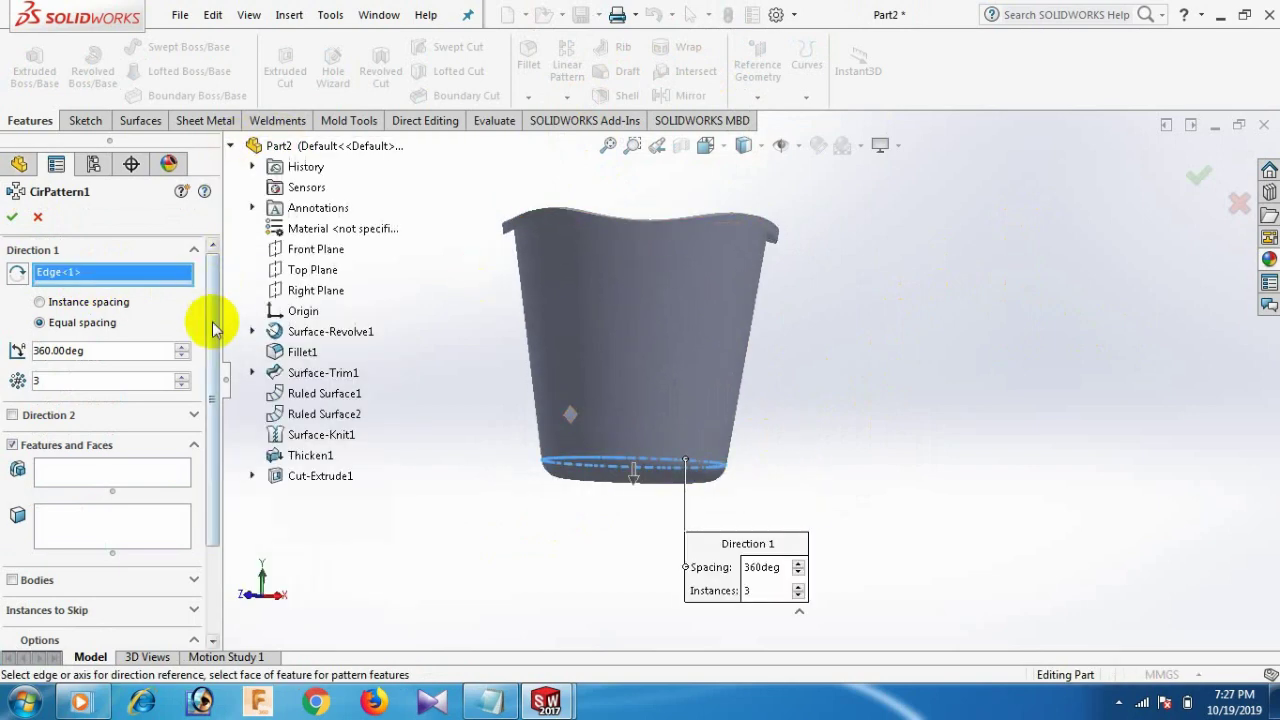
{"action": "left_click", "coordinate": [128, 536]}
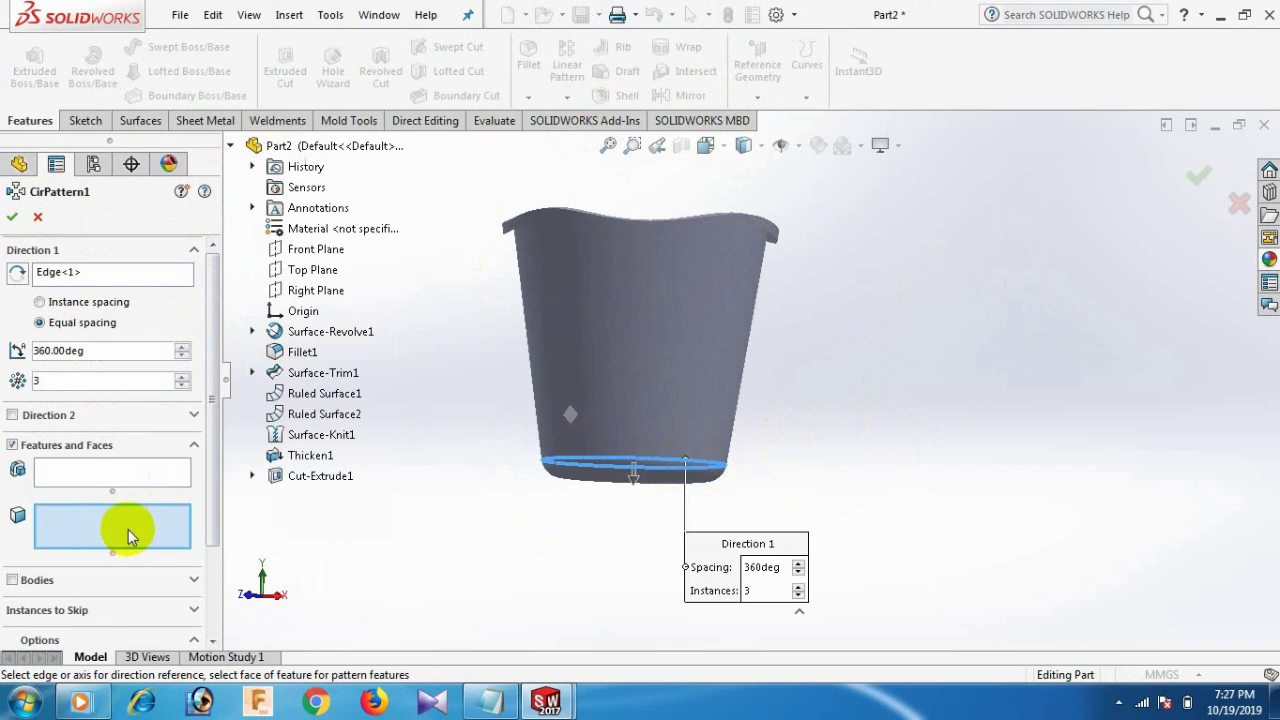
{"action": "left_click", "coordinate": [309, 475]}
{"action": "middle_click_drag", "start_coordinate": [595, 502], "coordinate": [615, 542]}
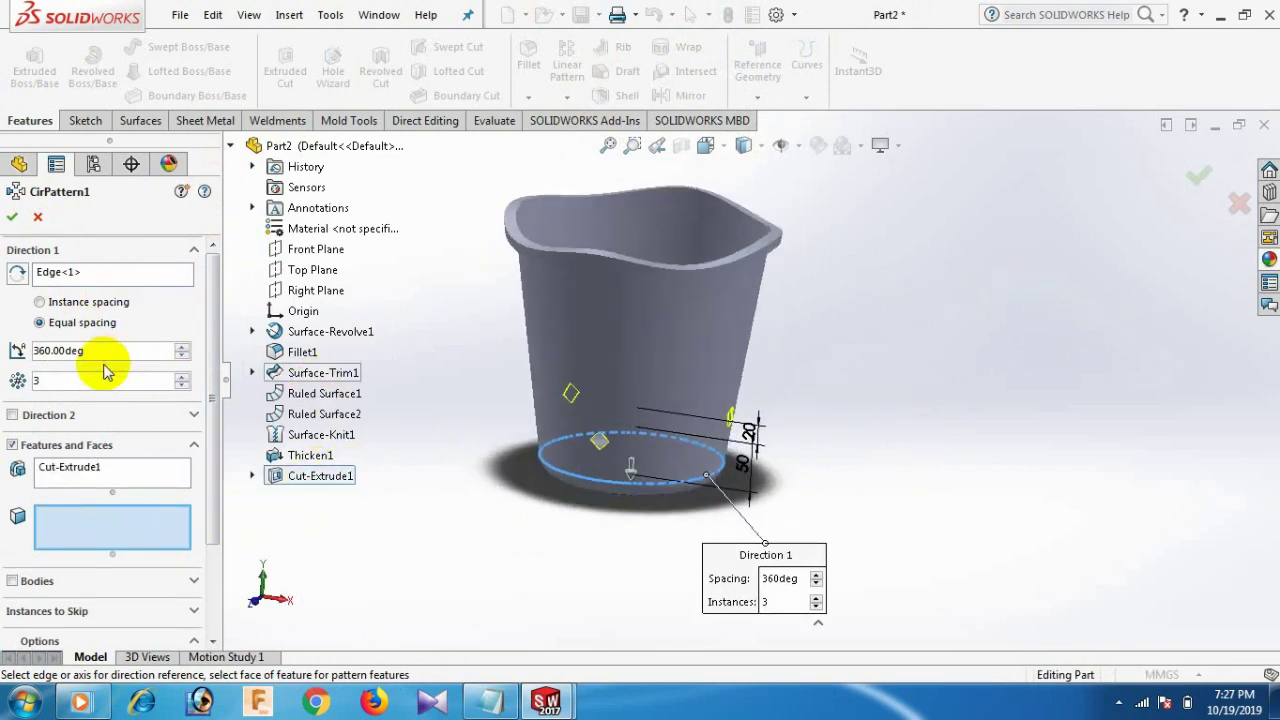
{"action": "double_click", "coordinate": [40, 380]}
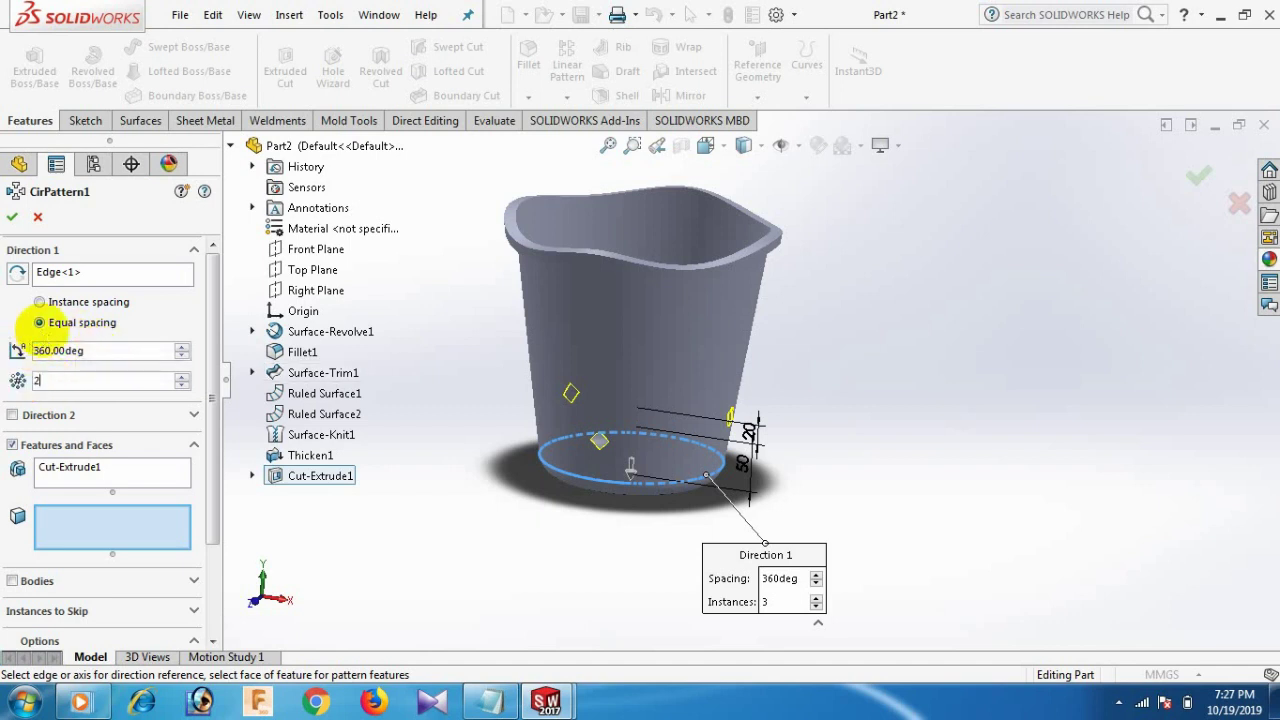
{"action": "type", "text": "26"}
{"action": "key", "text": "Return"}
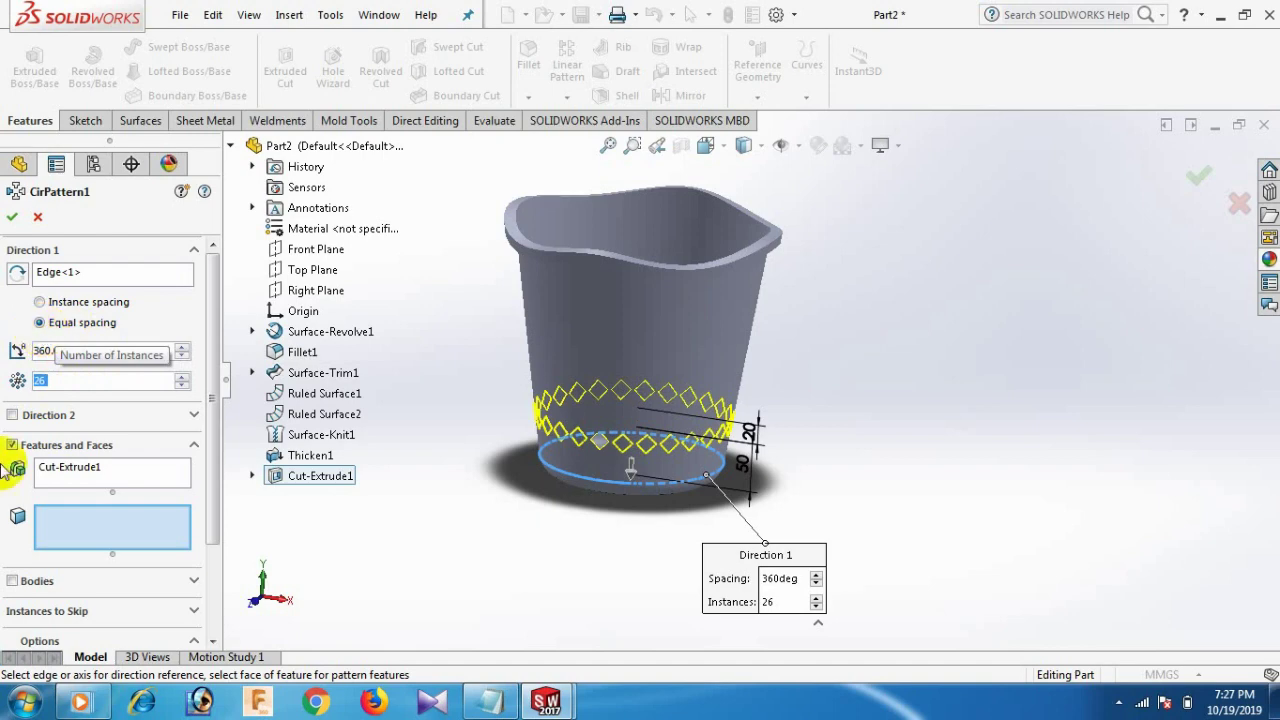
{"action": "left_click", "coordinate": [11, 219]}
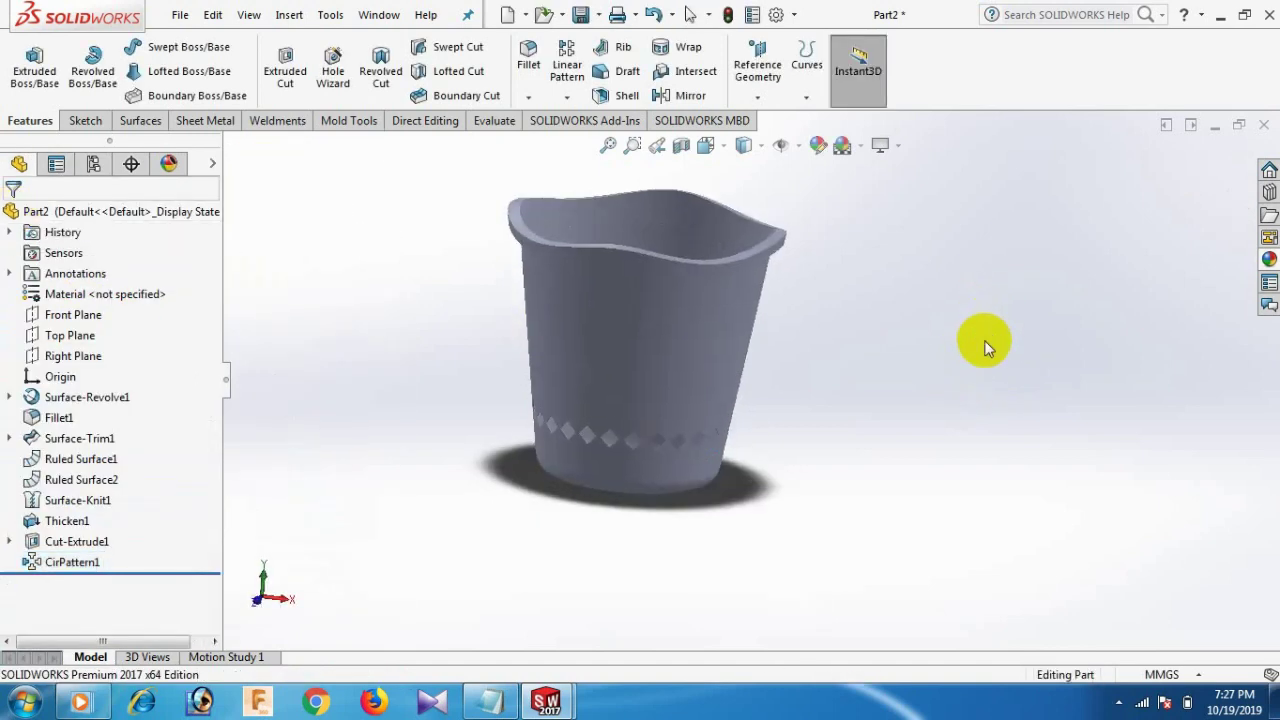
Show temporary axes so the bucket's central axis is visible.
{"action": "left_click", "coordinate": [799, 147]}
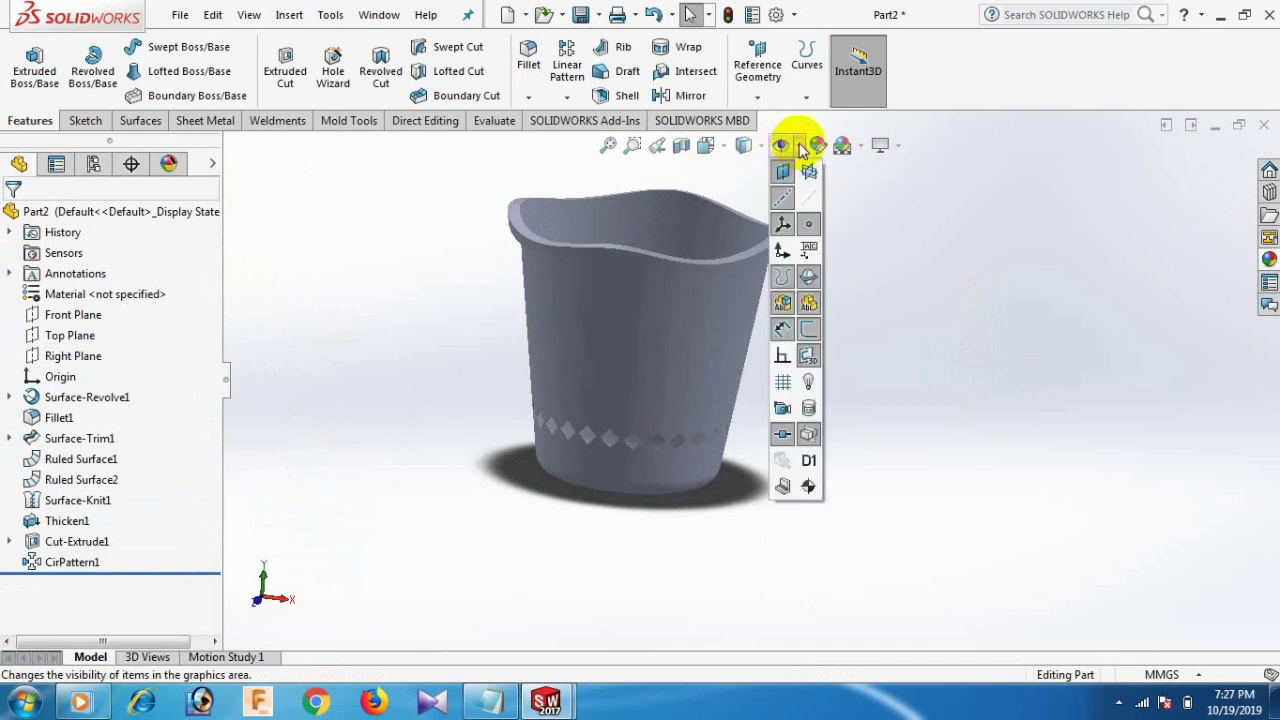
{"action": "left_click", "coordinate": [800, 199]}
{"action": "middle_click_drag", "start_coordinate": [917, 231], "coordinate": [838, 289]}
{"action": "scroll", "coordinate": [838, 289], "scroll_direction": "down", "scroll_amount": 2}
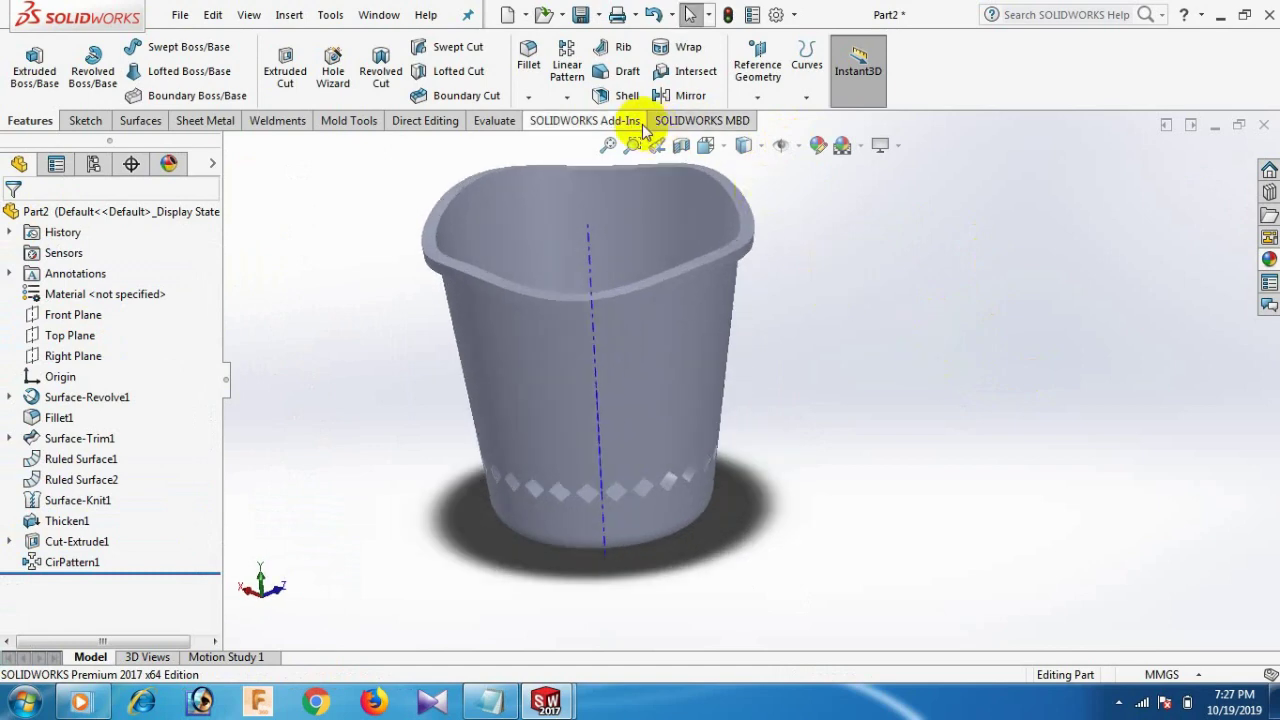
Start a linear pattern of CirPattern1 along the central Axis<1>.
{"action": "left_click", "coordinate": [571, 100]}
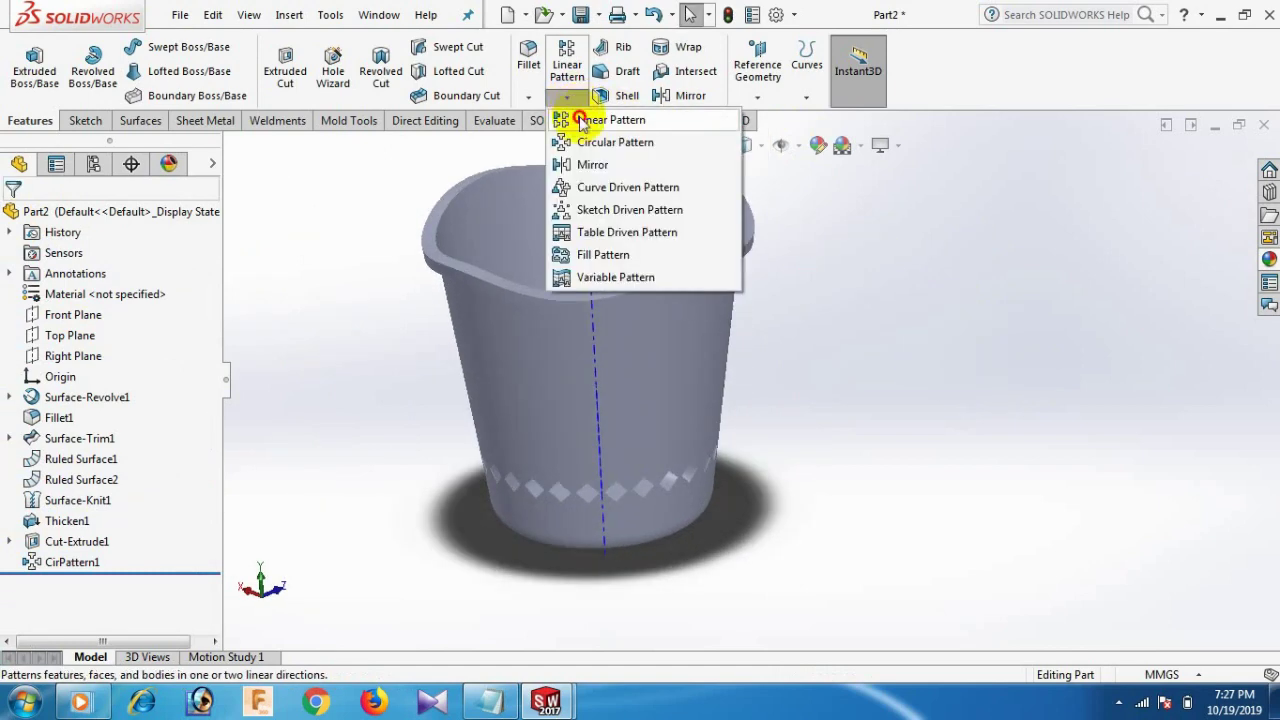
{"action": "left_click", "coordinate": [578, 117]}
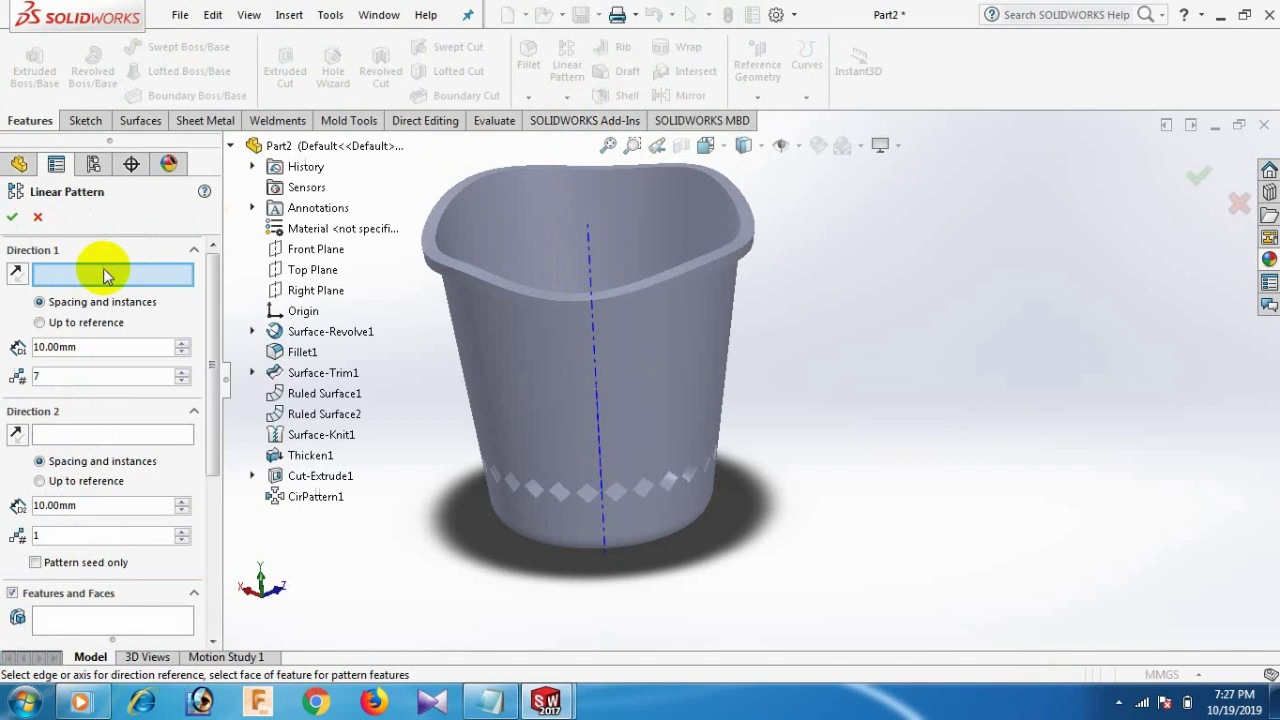
{"action": "left_click", "coordinate": [596, 350]}
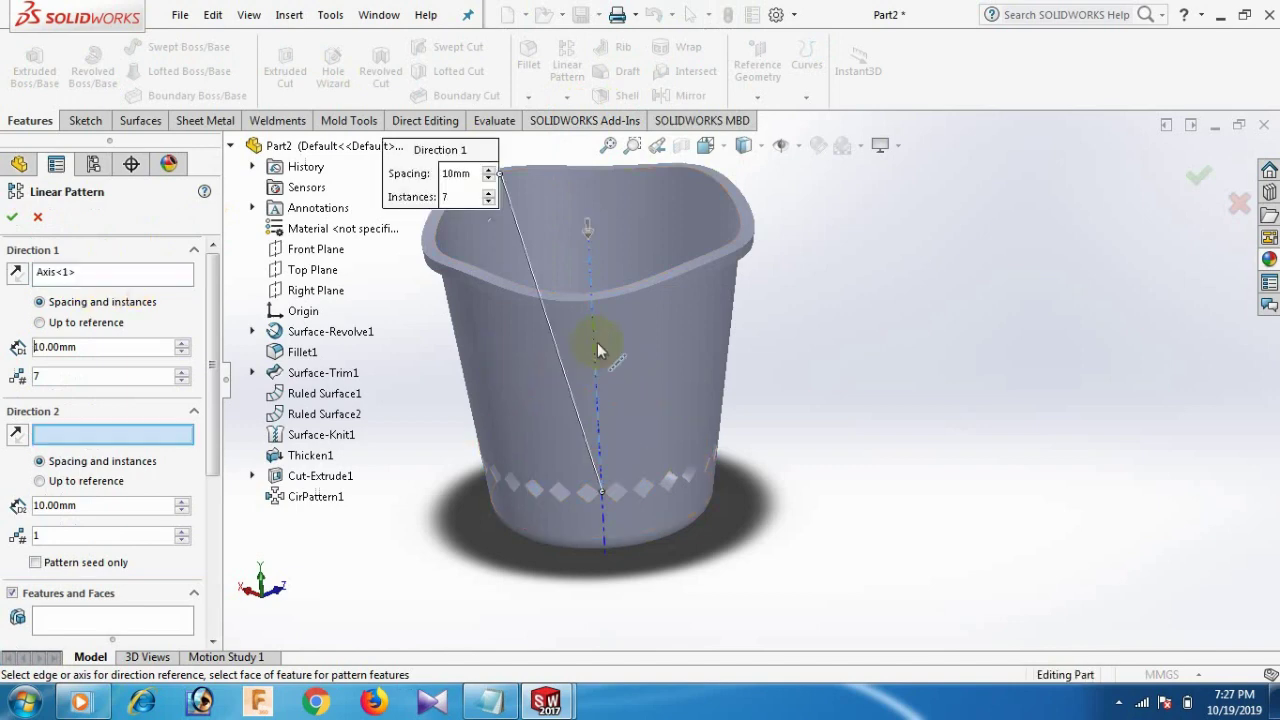
{"action": "left_click", "coordinate": [108, 620]}
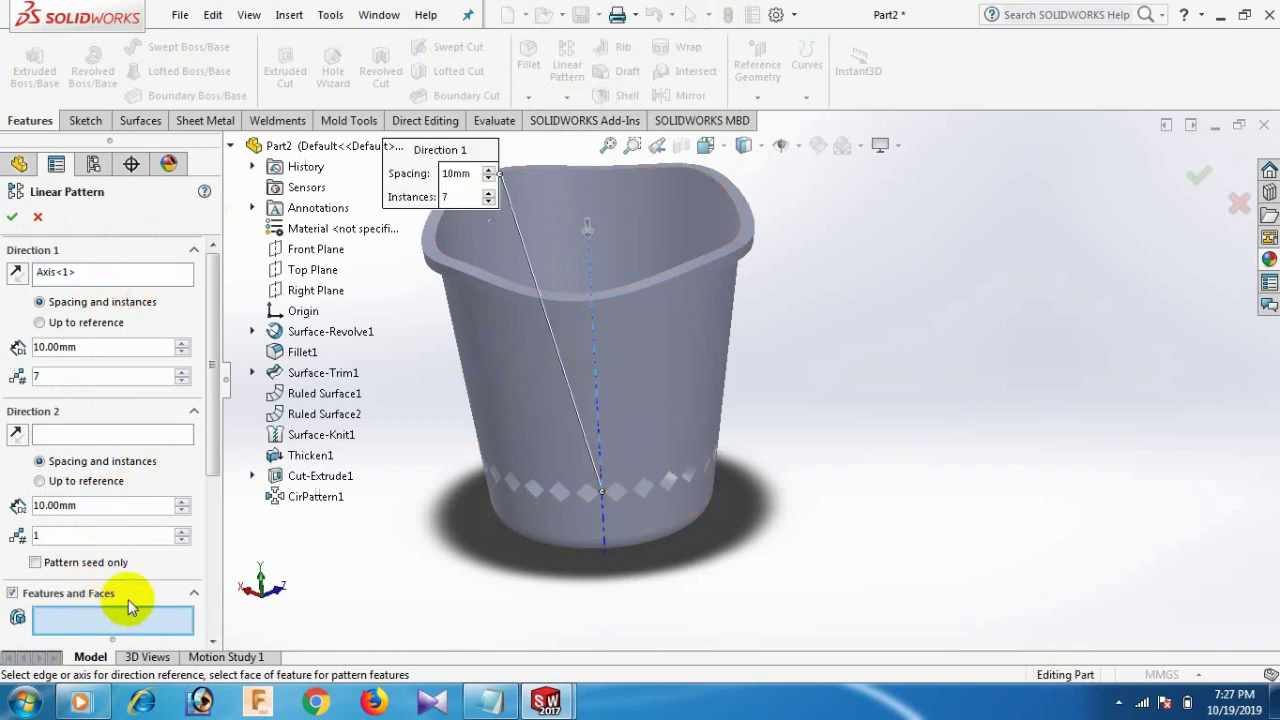
{"action": "left_click", "coordinate": [302, 500]}
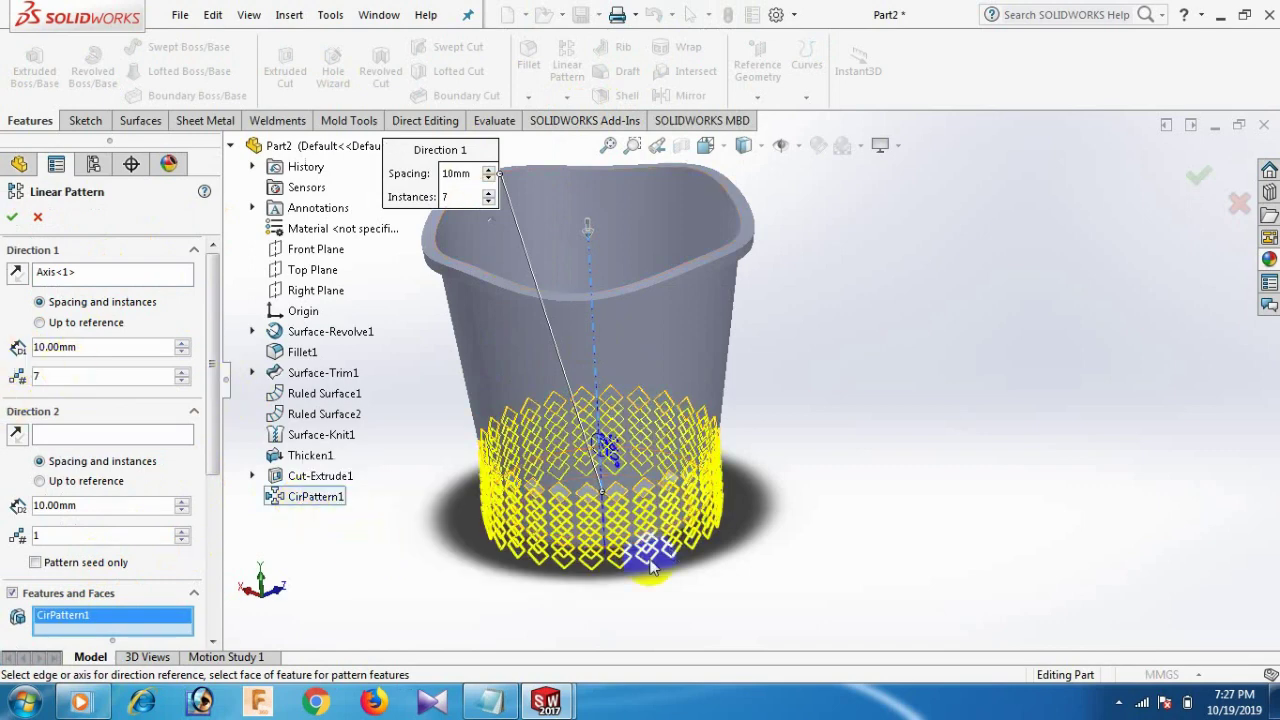
Reverse the direction, set 25 mm spacing and 7 instances, and accept LPattern1.
{"action": "left_click", "coordinate": [17, 273]}
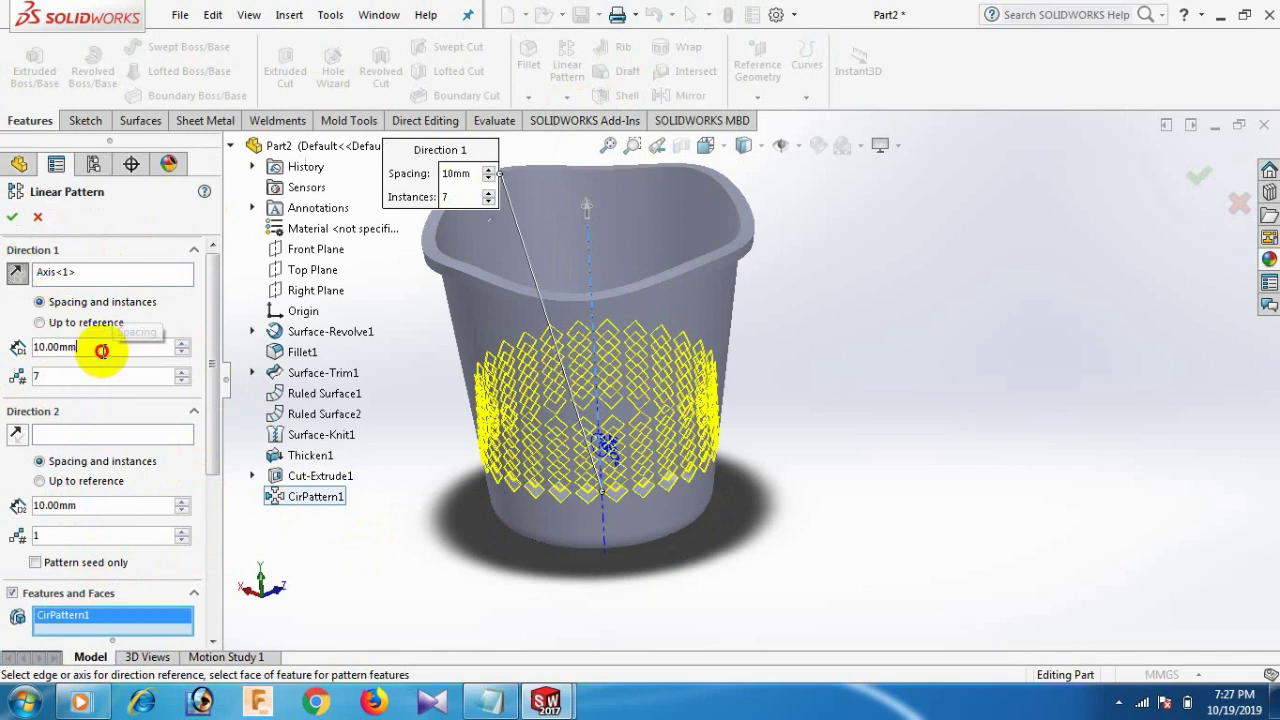
{"action": "left_click_drag", "start_coordinate": [102, 351], "coordinate": [20, 346]}
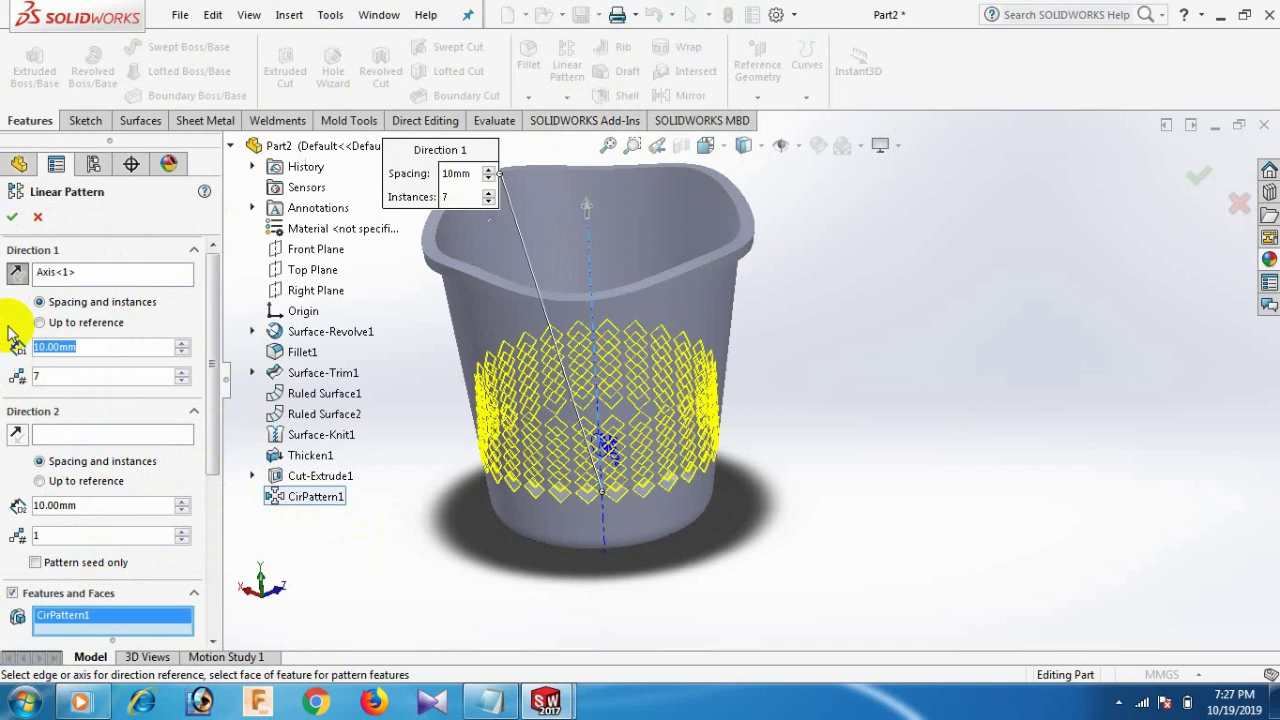
{"action": "type", "text": "25"}
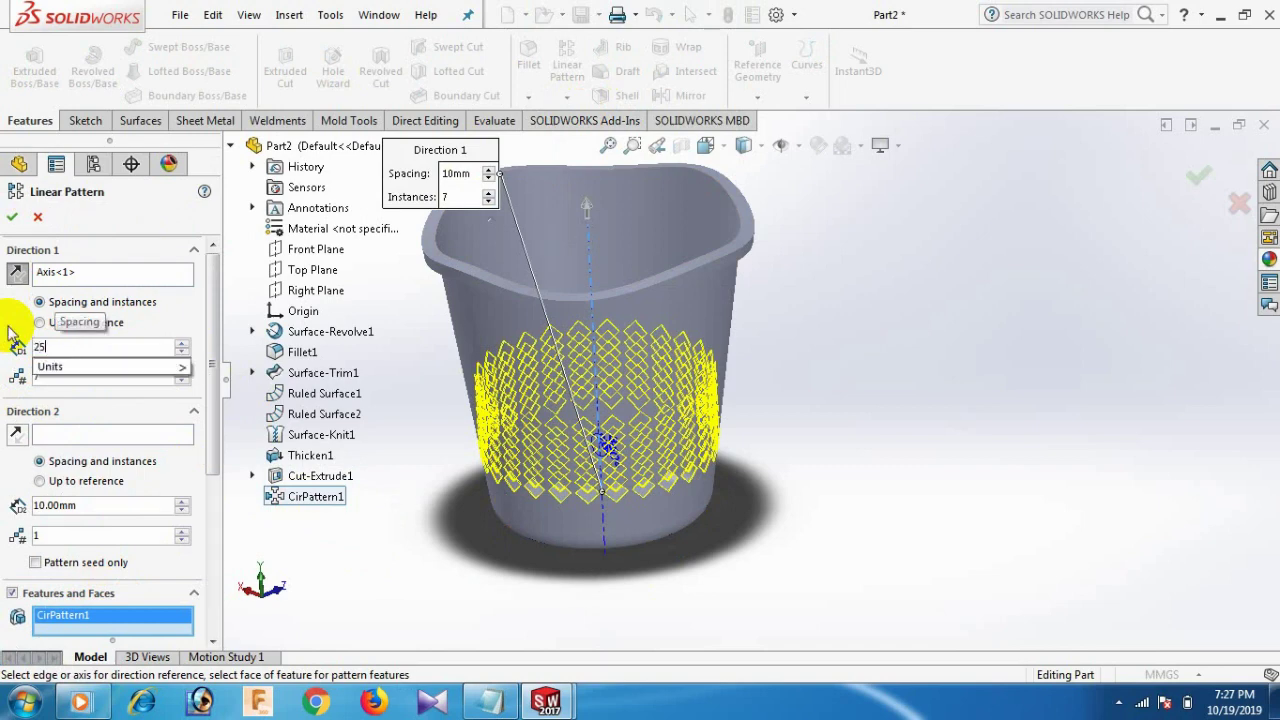
{"action": "key", "text": "Return"}
{"action": "left_click", "coordinate": [55, 376]}
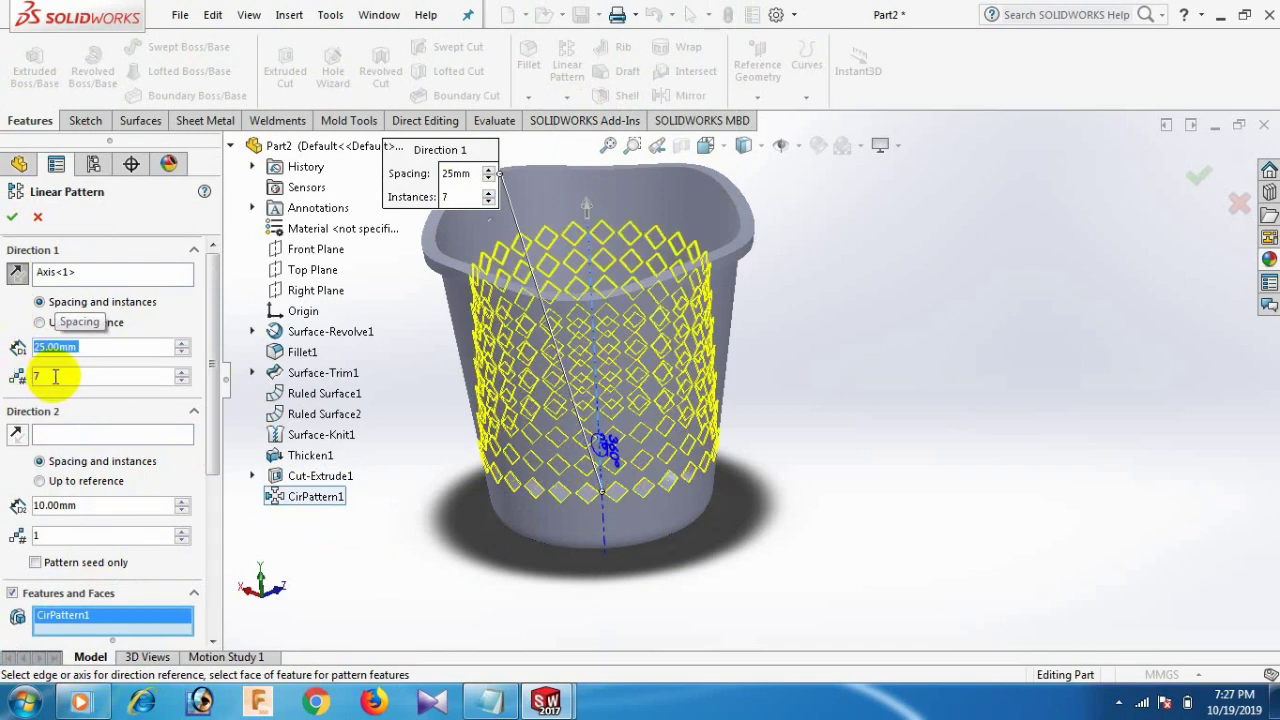
{"action": "double_click", "coordinate": [55, 376]}
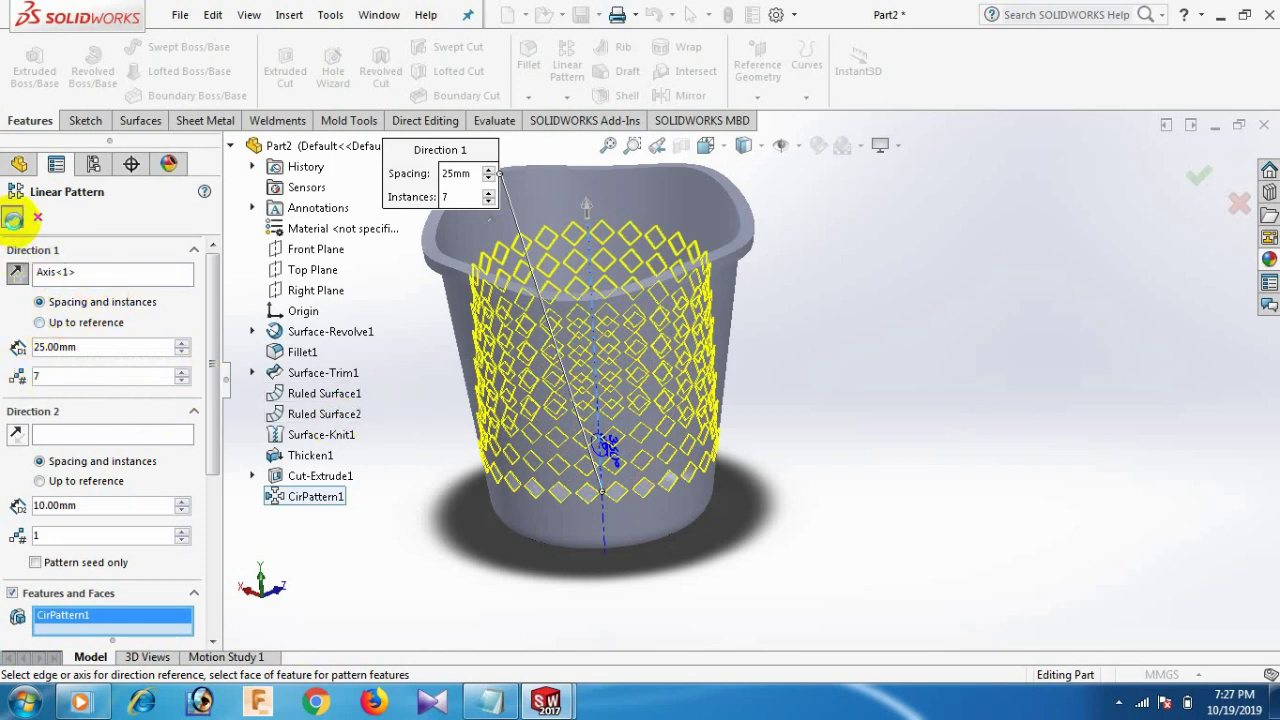
{"action": "left_click", "coordinate": [13, 218]}
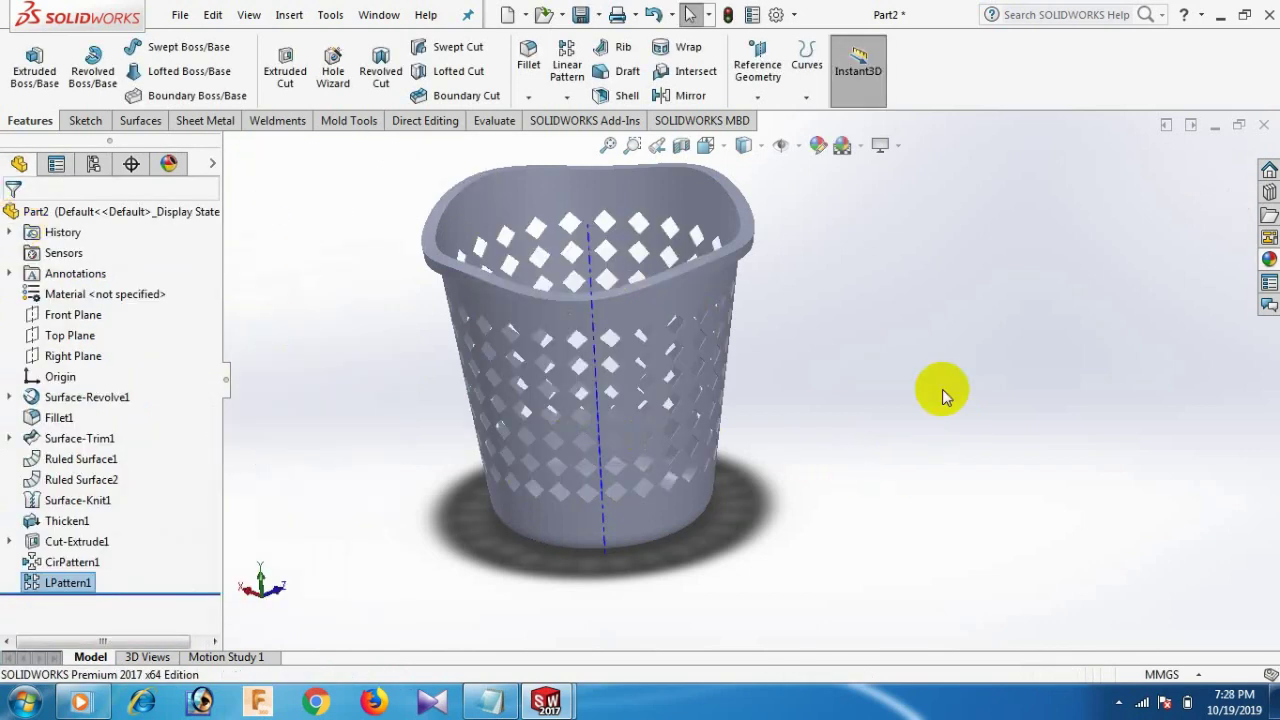
{"action": "middle_click_drag", "start_coordinate": [942, 395], "coordinate": [991, 323]}
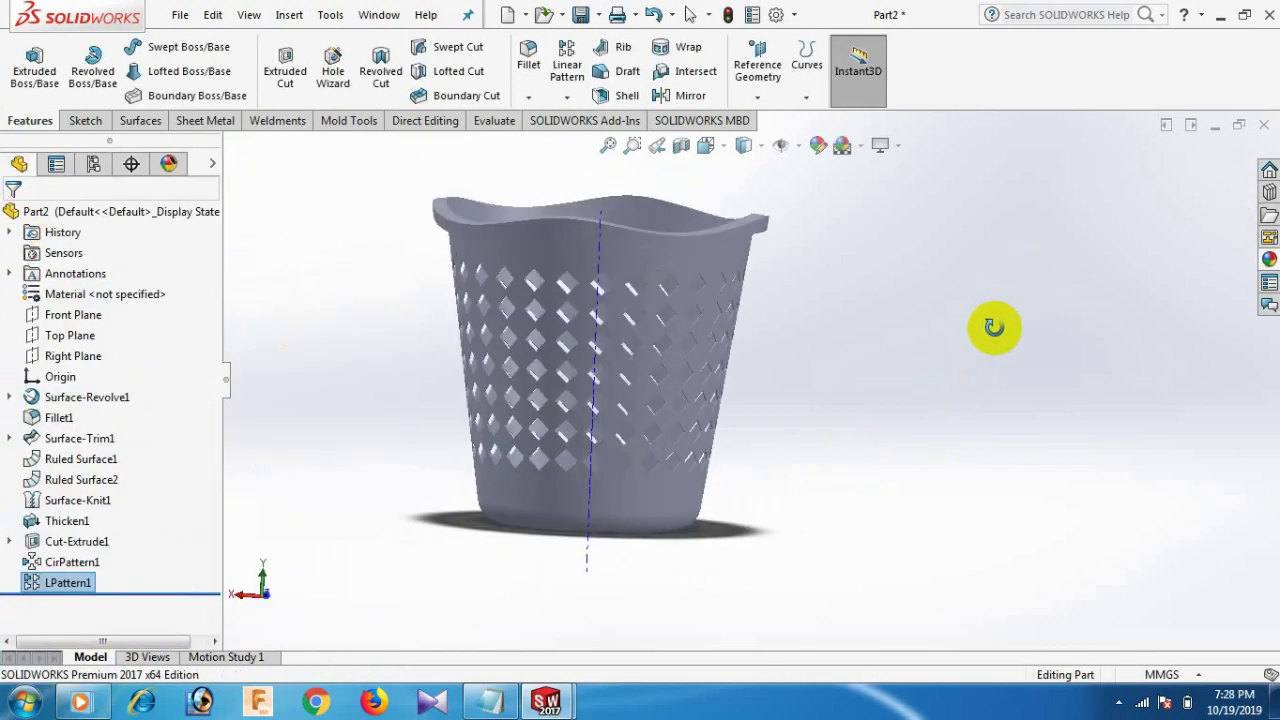
{"action": "left_click", "coordinate": [743, 146]}
{"action": "left_click", "coordinate": [780, 146]}
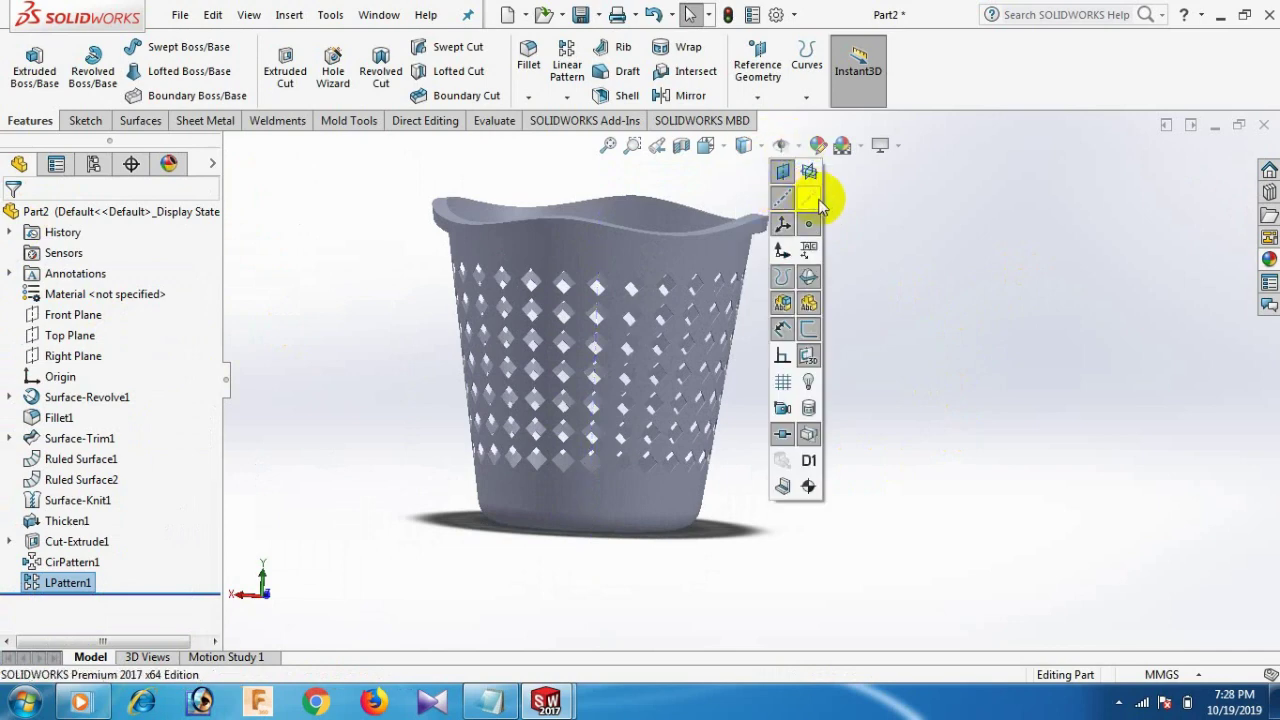
{"action": "key", "text": "space"}
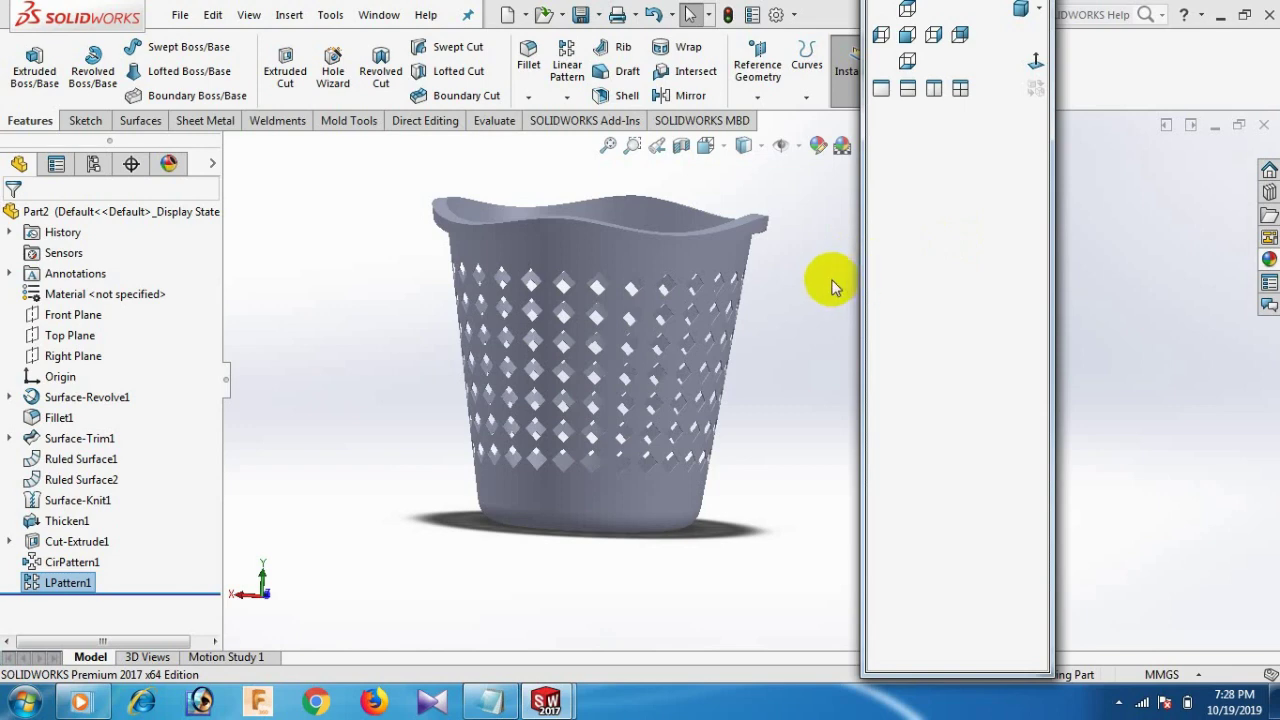
{"action": "left_click", "coordinate": [1020, 12]}
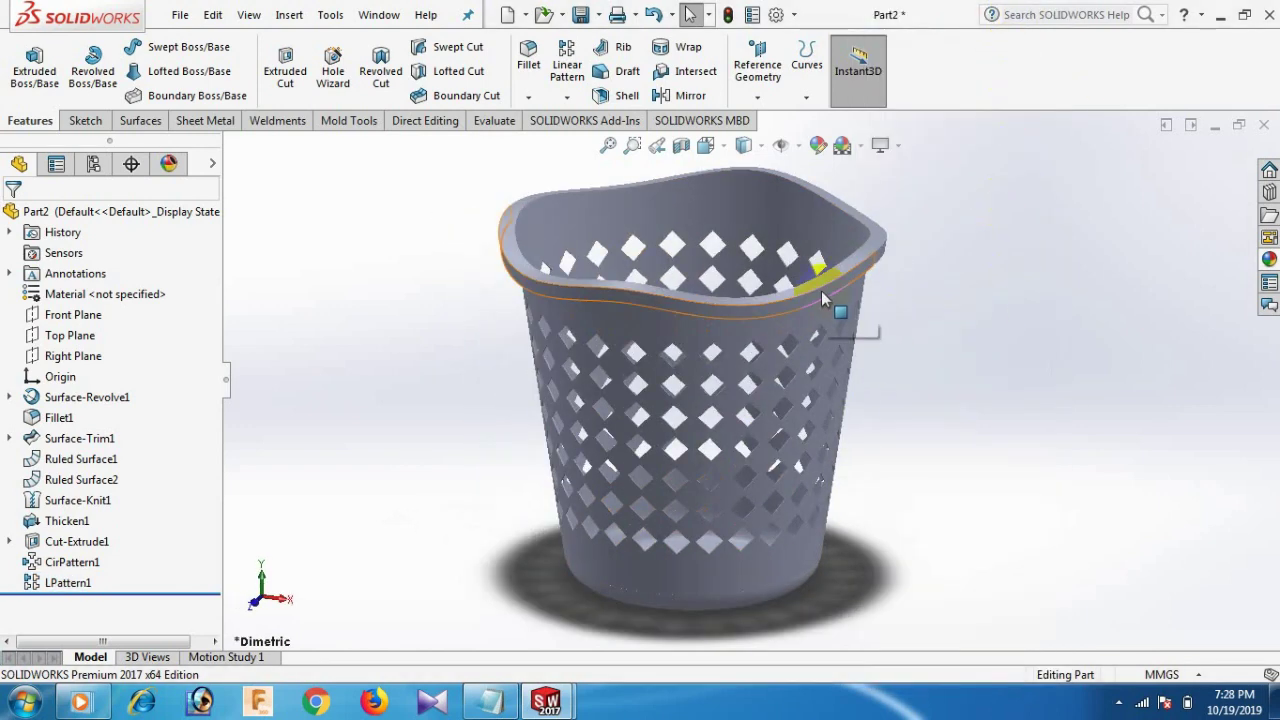
Apply a green appearance to the whole part, tuning the colour to RGB 35, 255, 118.
{"action": "left_click", "coordinate": [822, 298]}
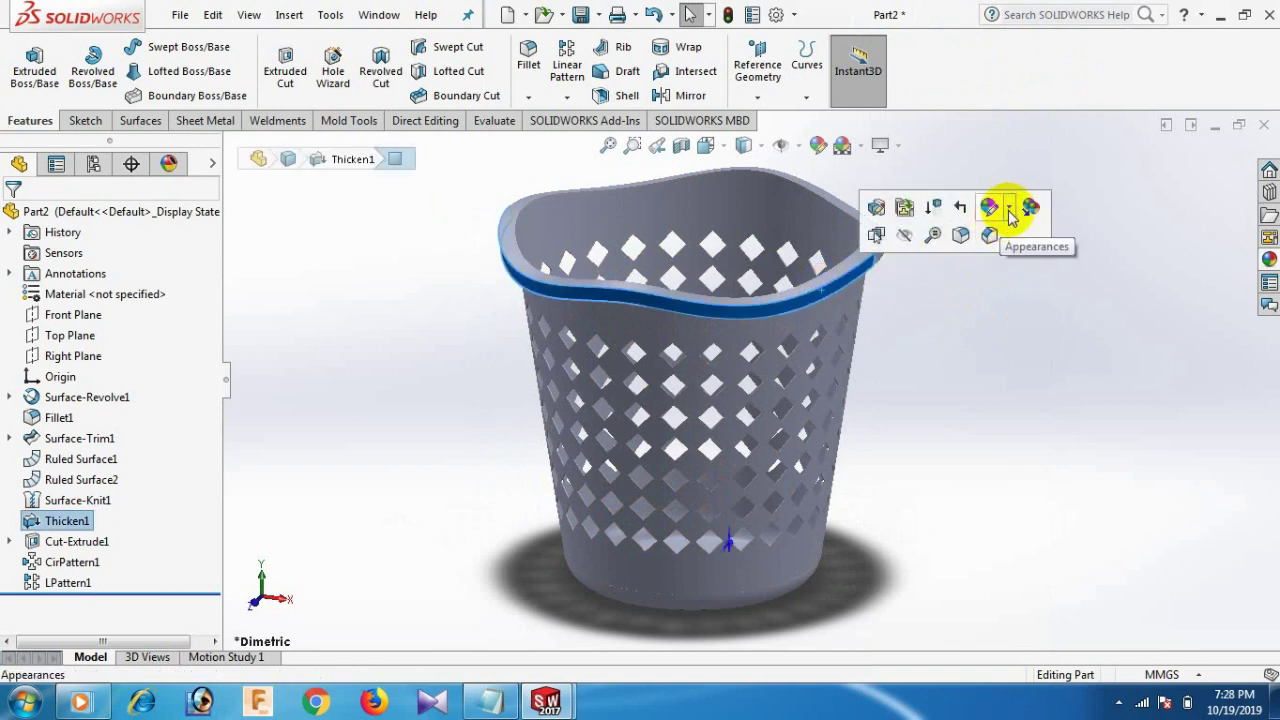
{"action": "left_click", "coordinate": [1010, 207]}
{"action": "left_click", "coordinate": [1006, 295]}
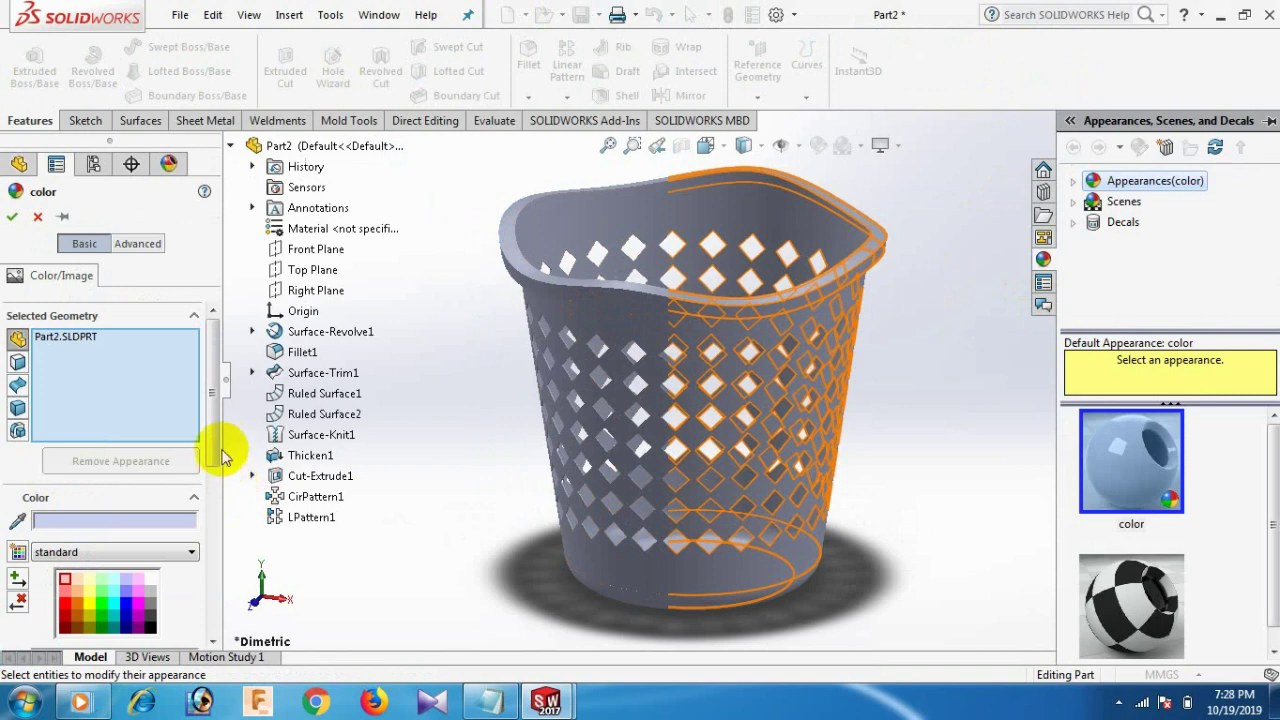
{"action": "left_click_drag", "start_coordinate": [206, 429], "coordinate": [206, 480]}
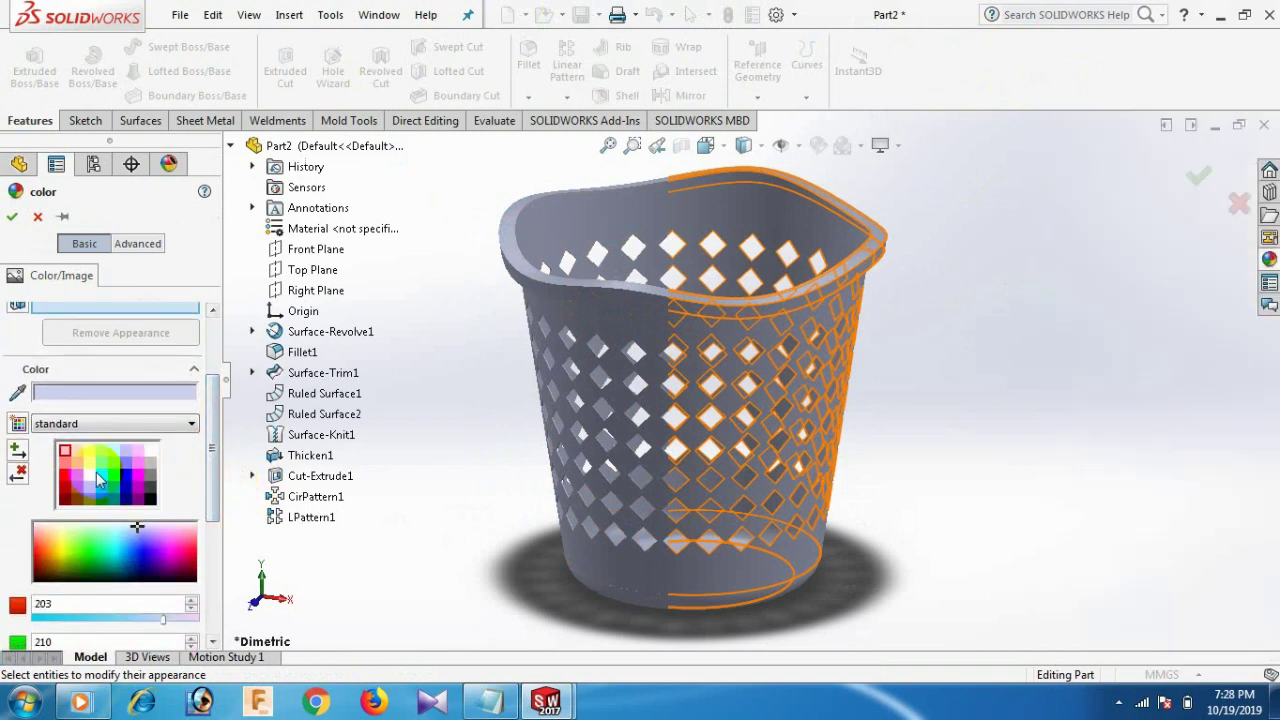
{"action": "left_click", "coordinate": [100, 476]}
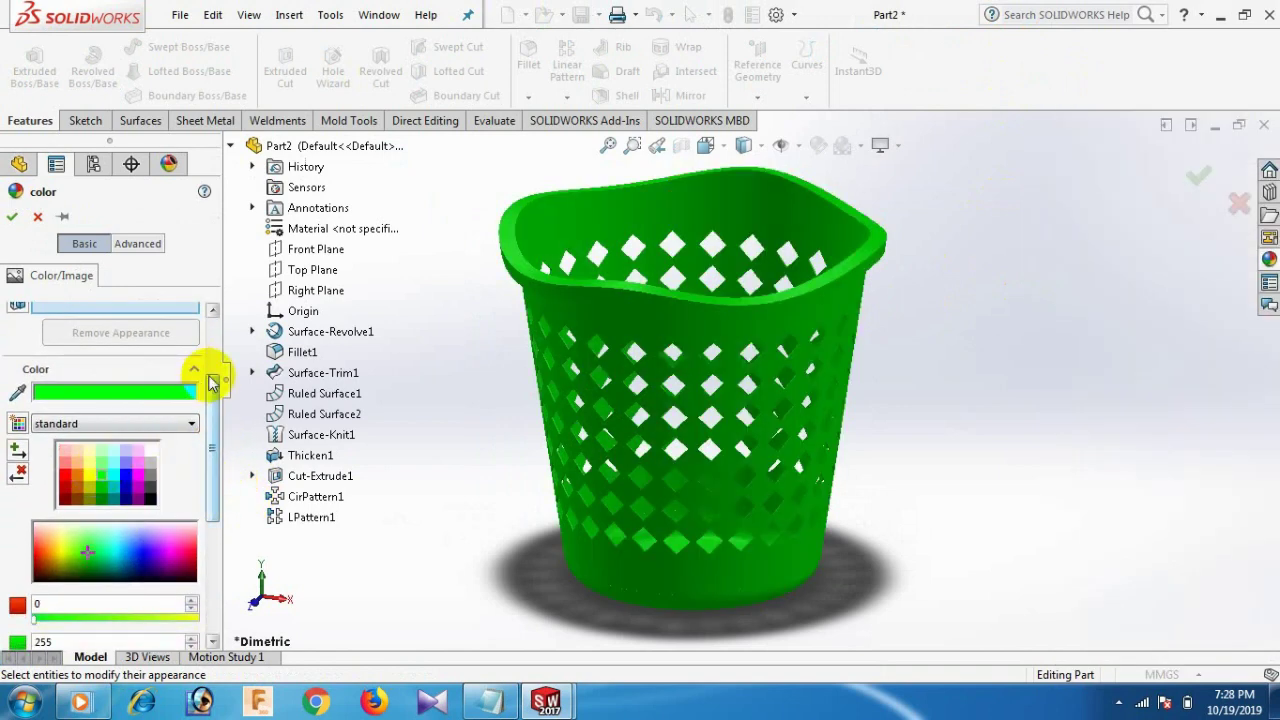
{"action": "scroll", "coordinate": [208, 396], "scroll_direction": "down", "scroll_amount": 3}
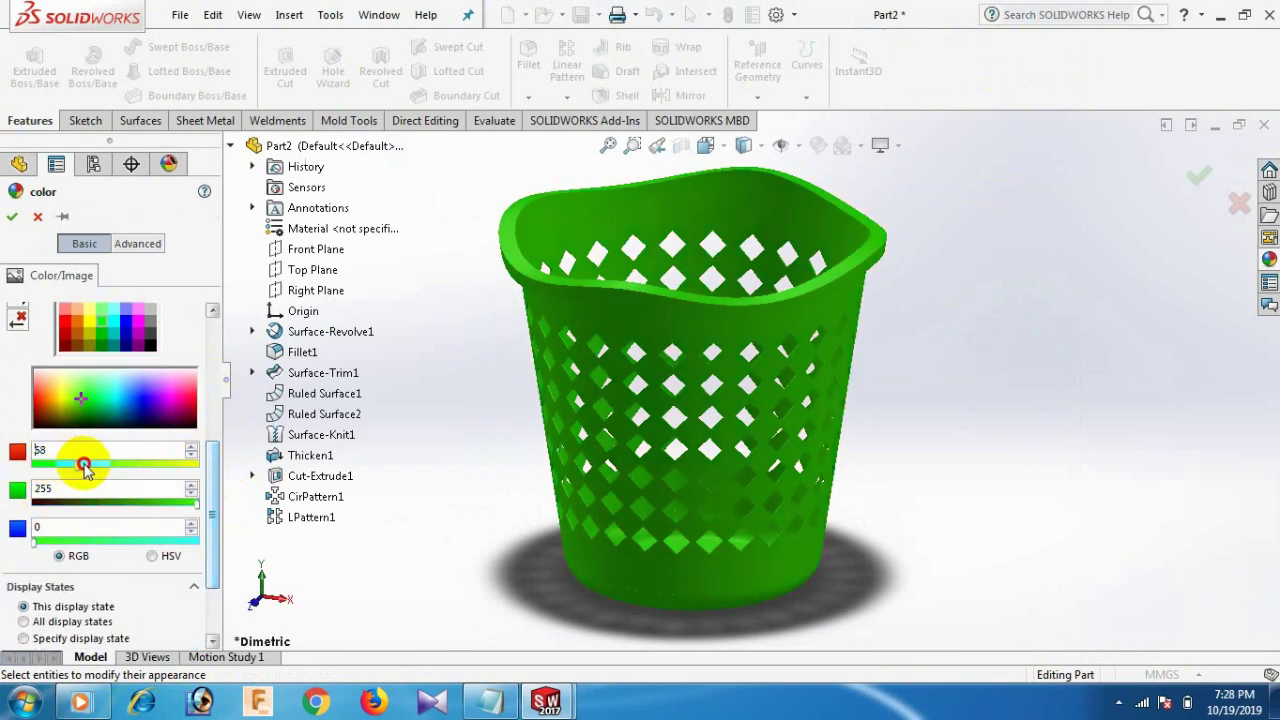
{"action": "left_click_drag", "start_coordinate": [93, 472], "coordinate": [55, 466]}
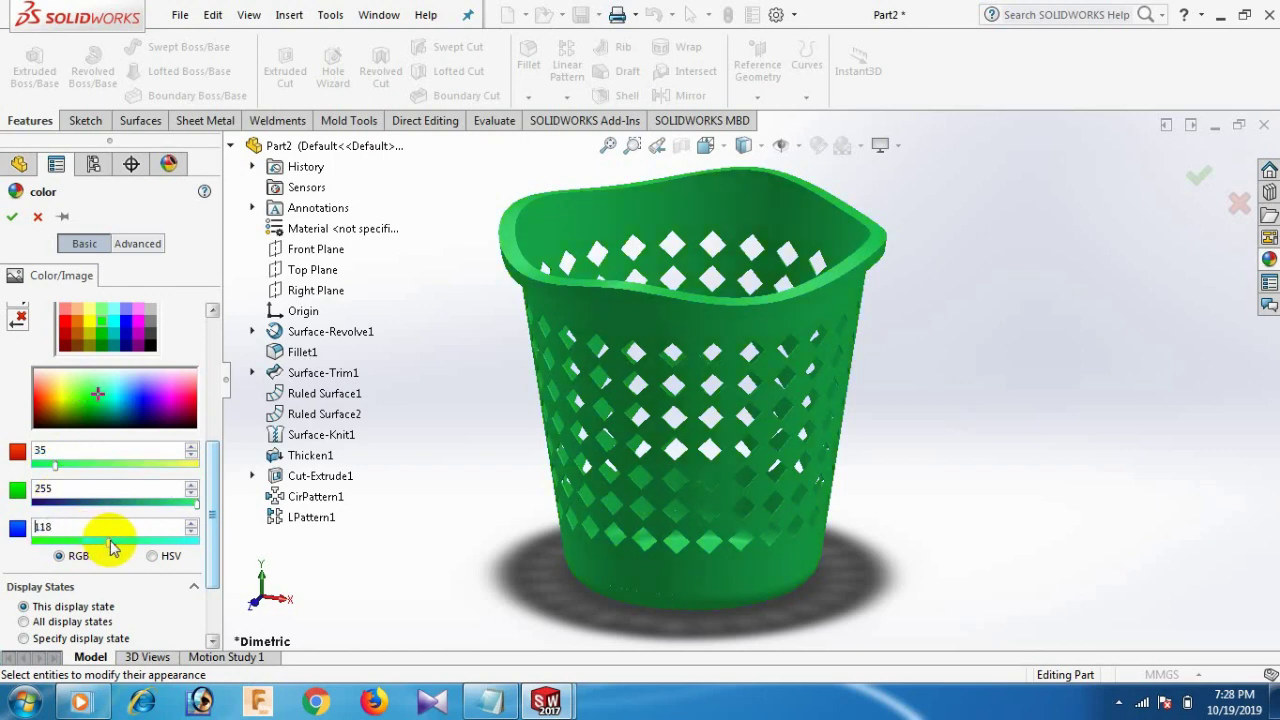
{"action": "left_click", "coordinate": [110, 541]}
Accept the green appearance and orient the view to the basket's underside.
{"action": "left_click", "coordinate": [10, 220]}
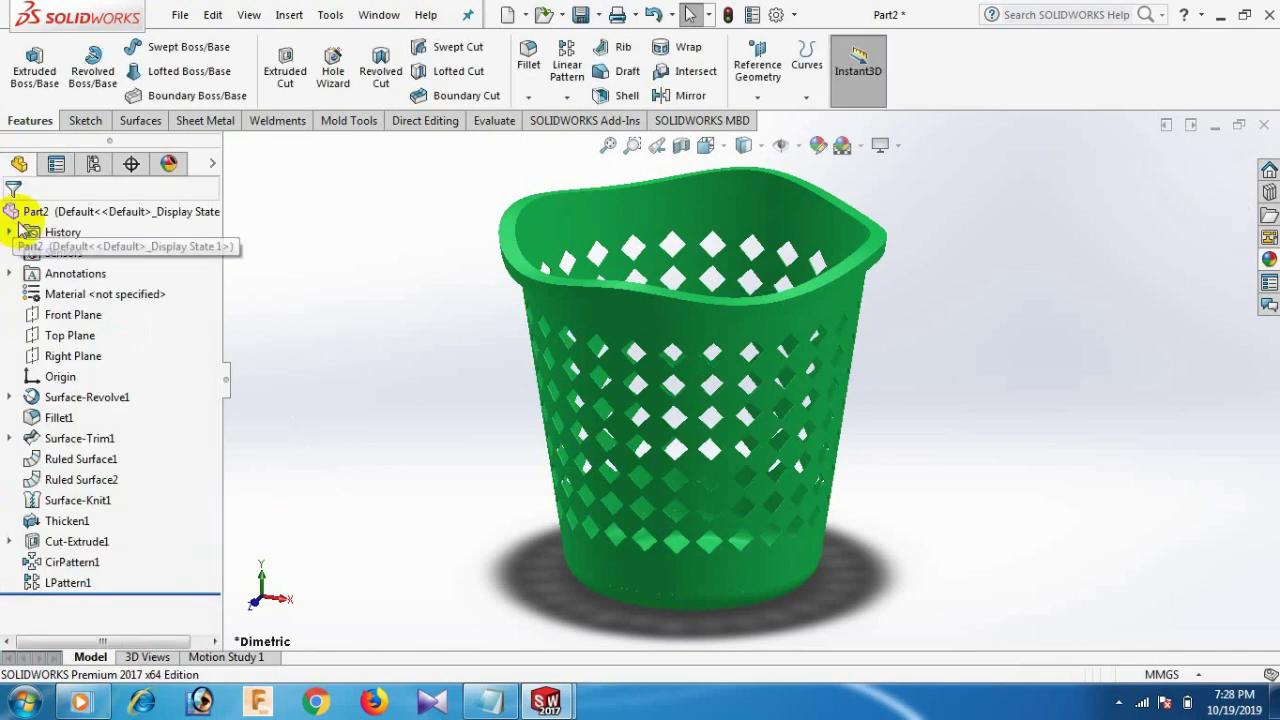
{"action": "middle_click_drag", "start_coordinate": [1004, 374], "coordinate": [931, 443]}
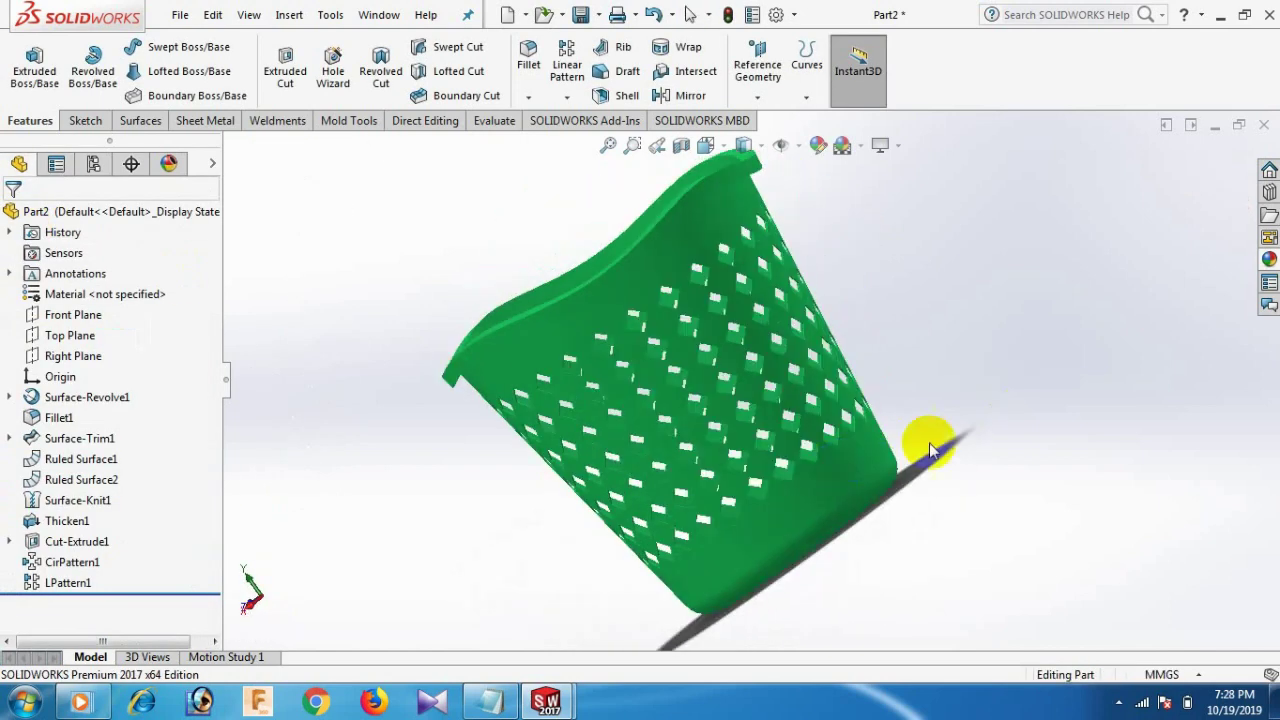
{"action": "key", "text": "space"}
{"action": "left_click", "coordinate": [1040, 10]}
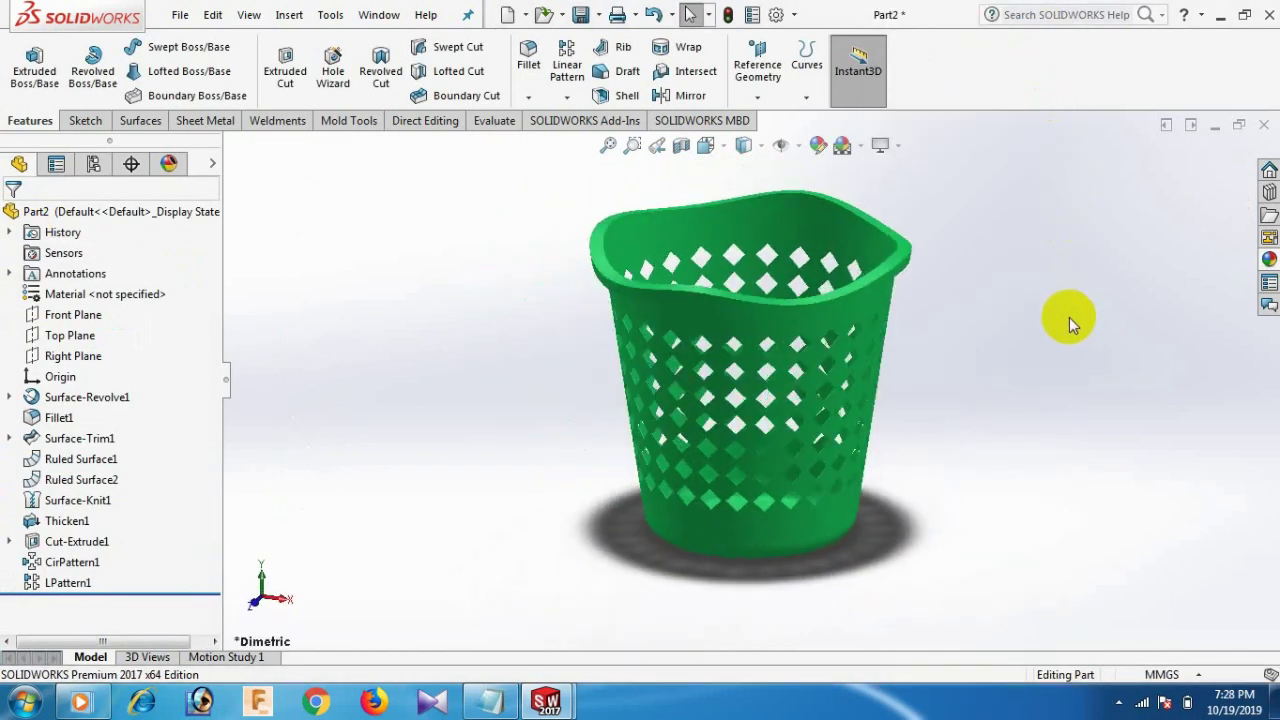
Sketch on the bottom face and convert its circular edge into the sketch.
{"action": "left_click", "coordinate": [757, 481]}
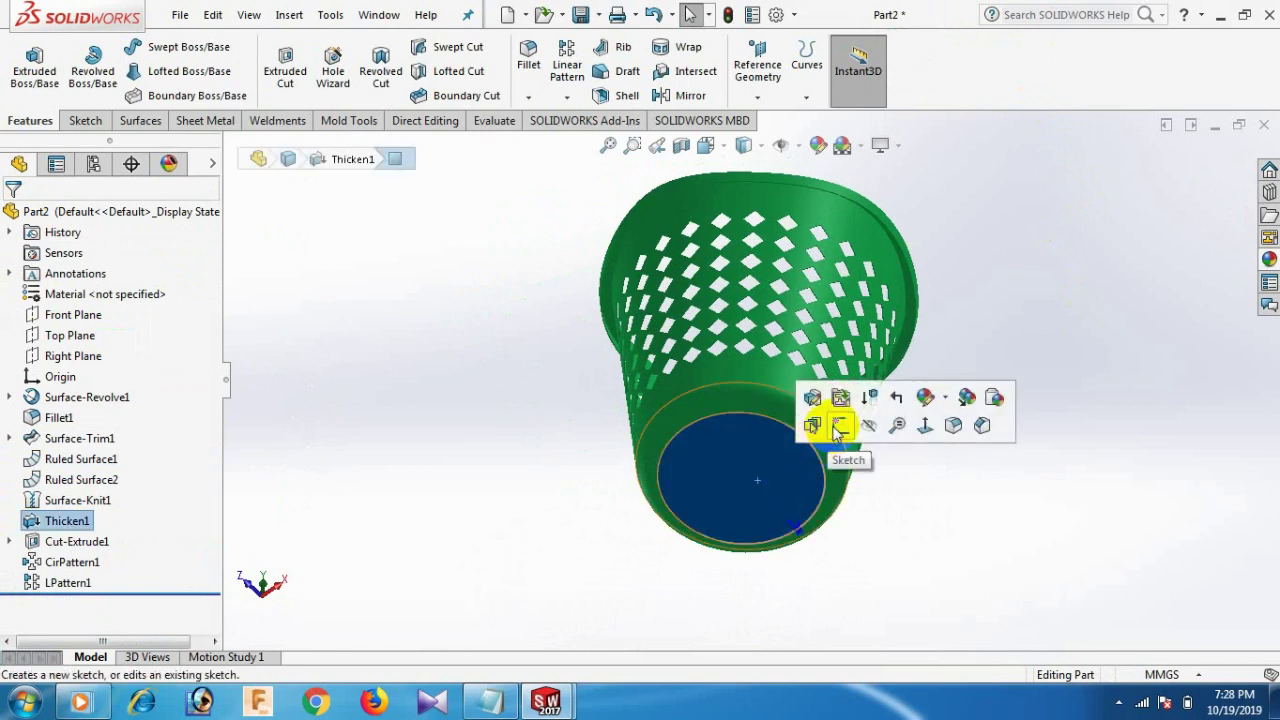
{"action": "left_click", "coordinate": [838, 428]}
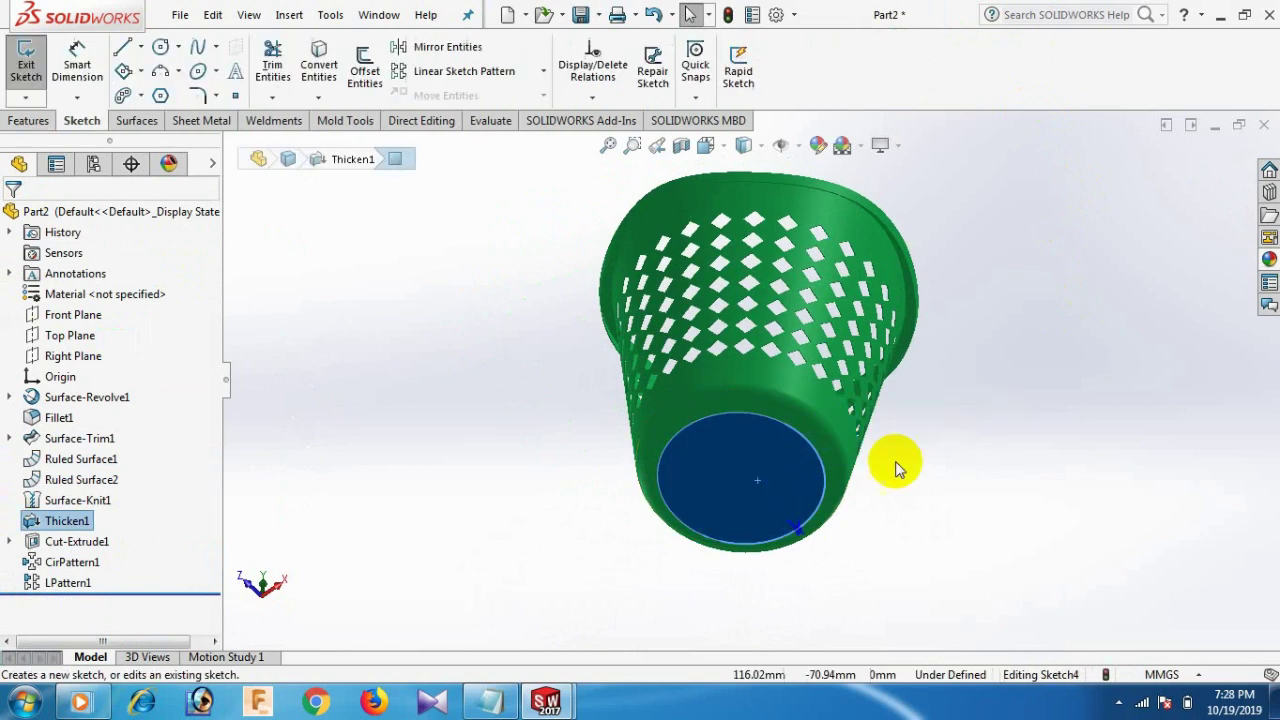
{"action": "left_click", "coordinate": [800, 434]}
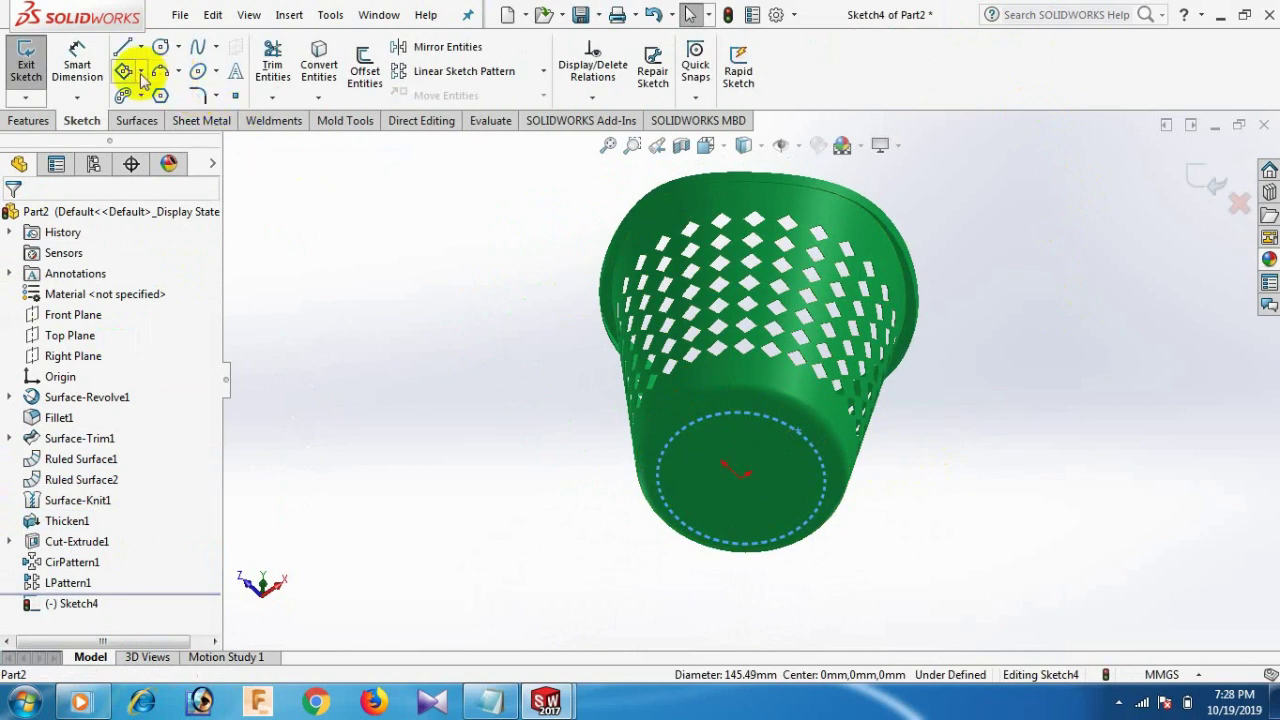
{"action": "left_click", "coordinate": [322, 75]}
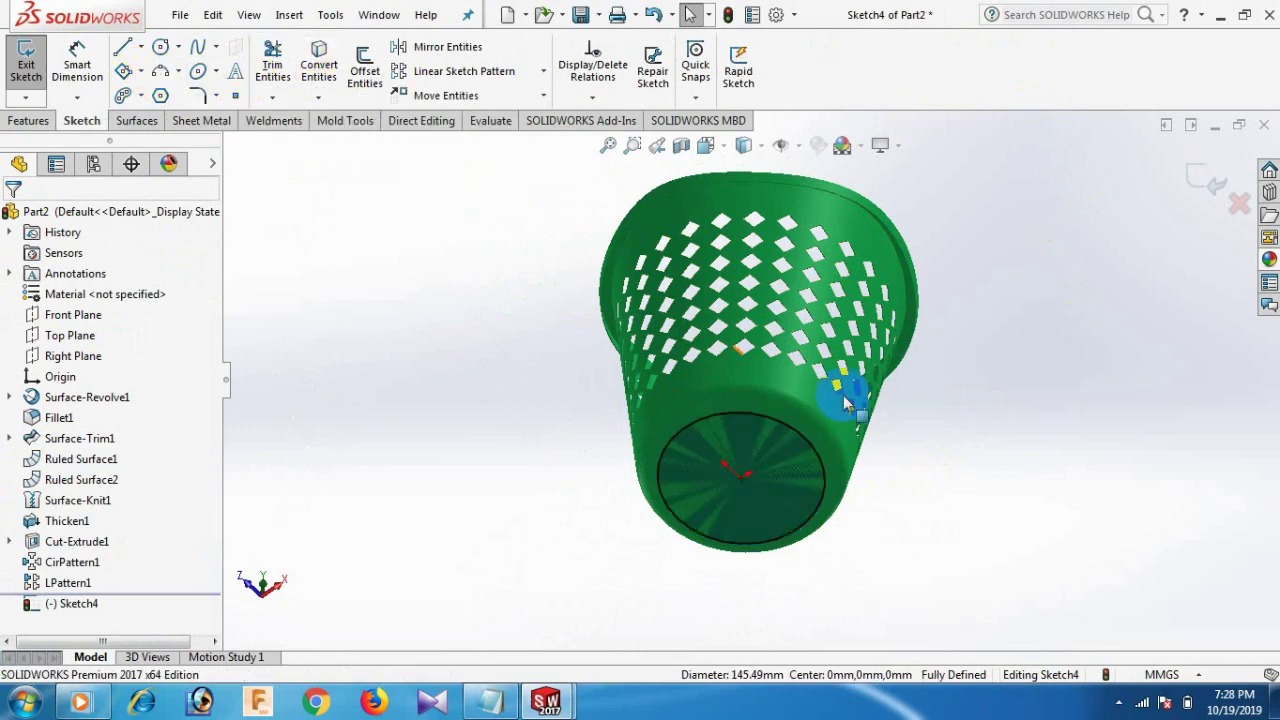
Offset the converted bottom circle by 1 mm.
{"action": "left_click", "coordinate": [365, 68]}
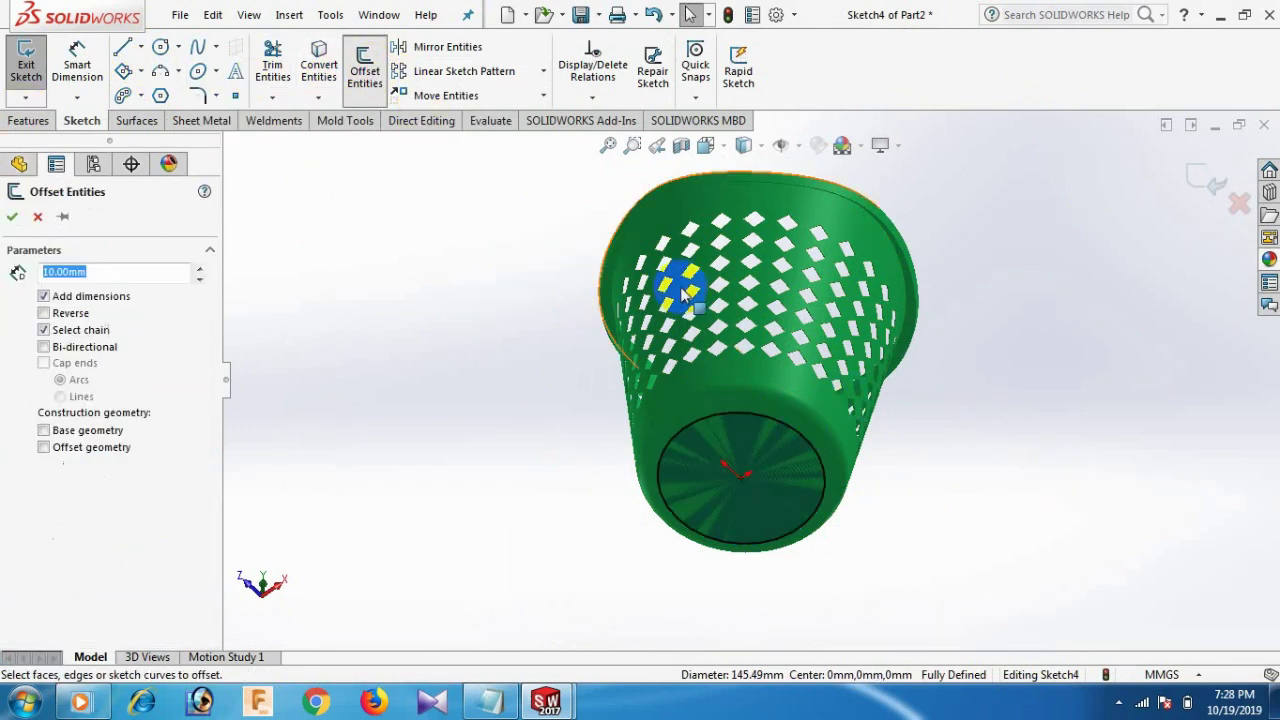
{"action": "left_click", "coordinate": [808, 443]}
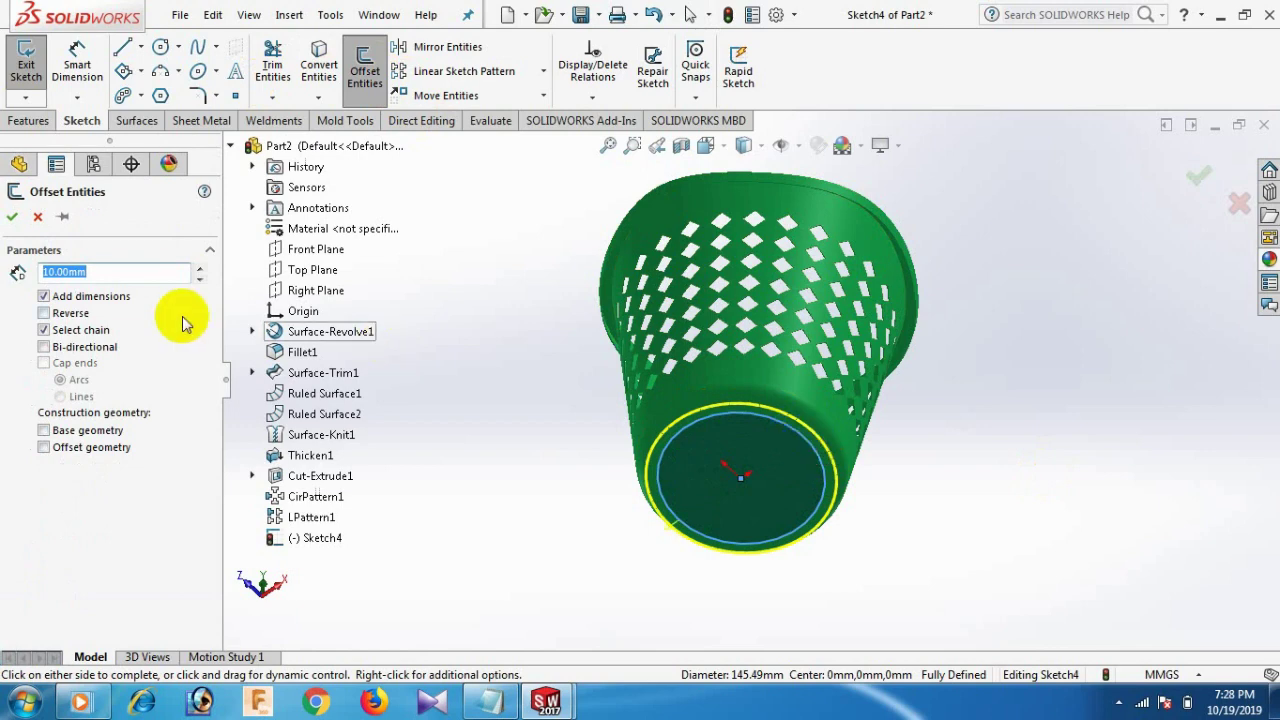
{"action": "type", "text": "1"}
{"action": "key", "text": "Return"}
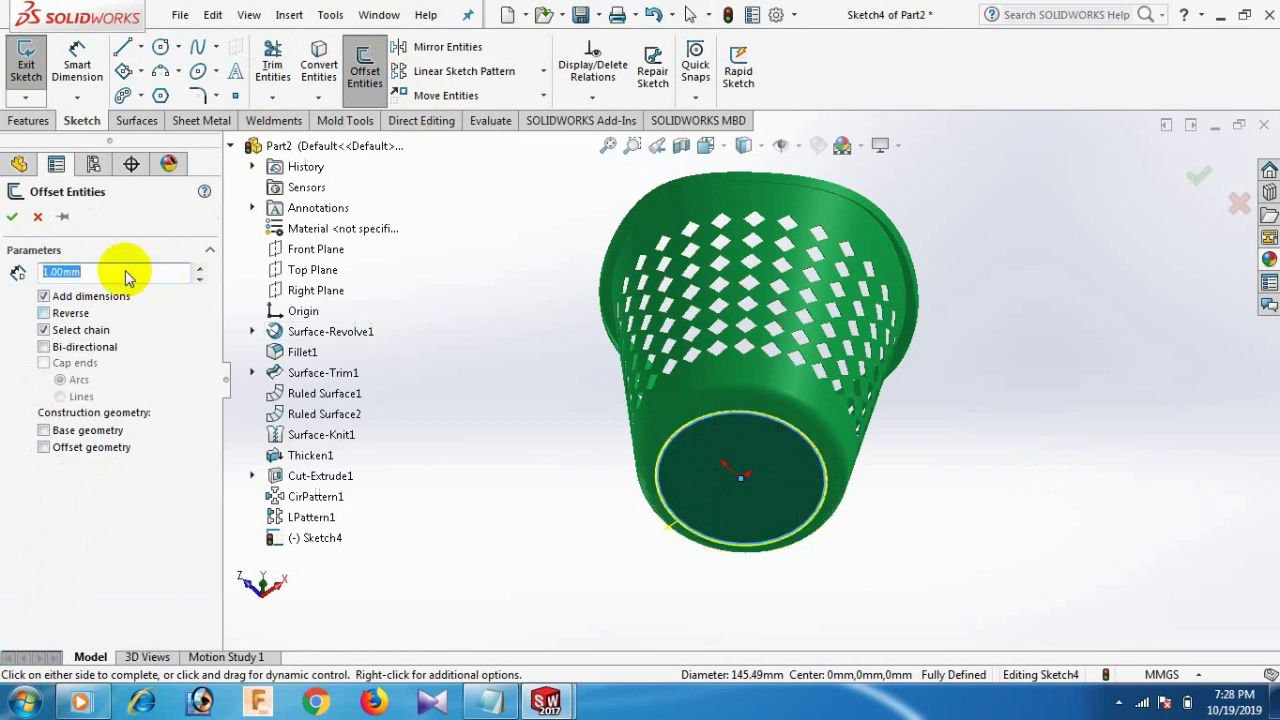
{"action": "left_click", "coordinate": [10, 216]}
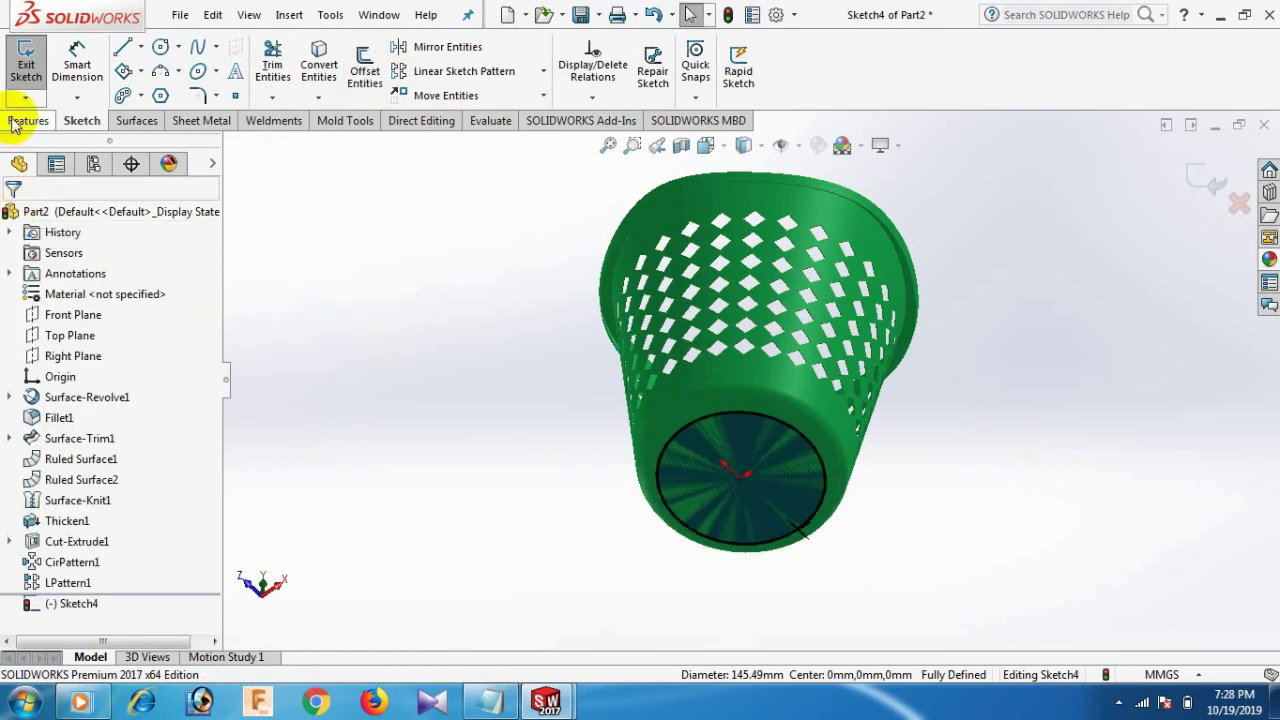
{"action": "left_click", "coordinate": [24, 120]}
Extrude Sketch4 as a 1 mm blind Boss-Extrude1 to close the basket's base.
{"action": "left_click", "coordinate": [30, 62]}
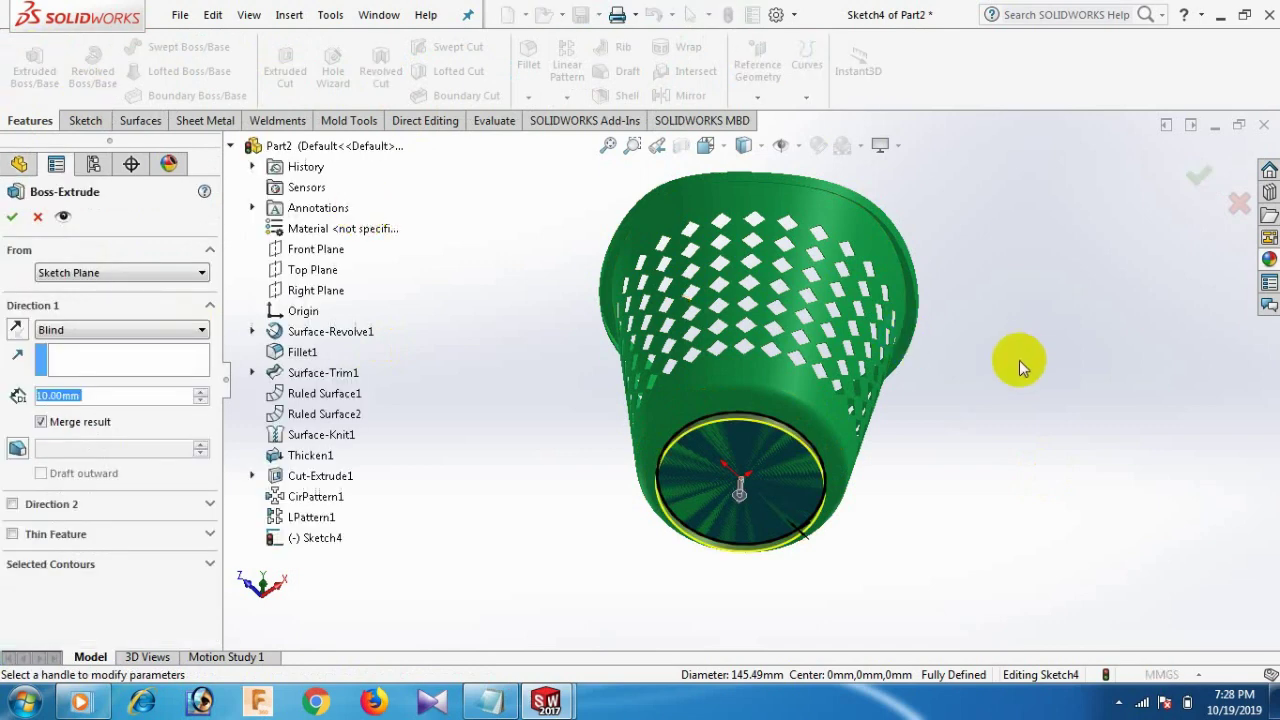
{"action": "middle_click_drag", "start_coordinate": [1014, 360], "coordinate": [955, 509]}
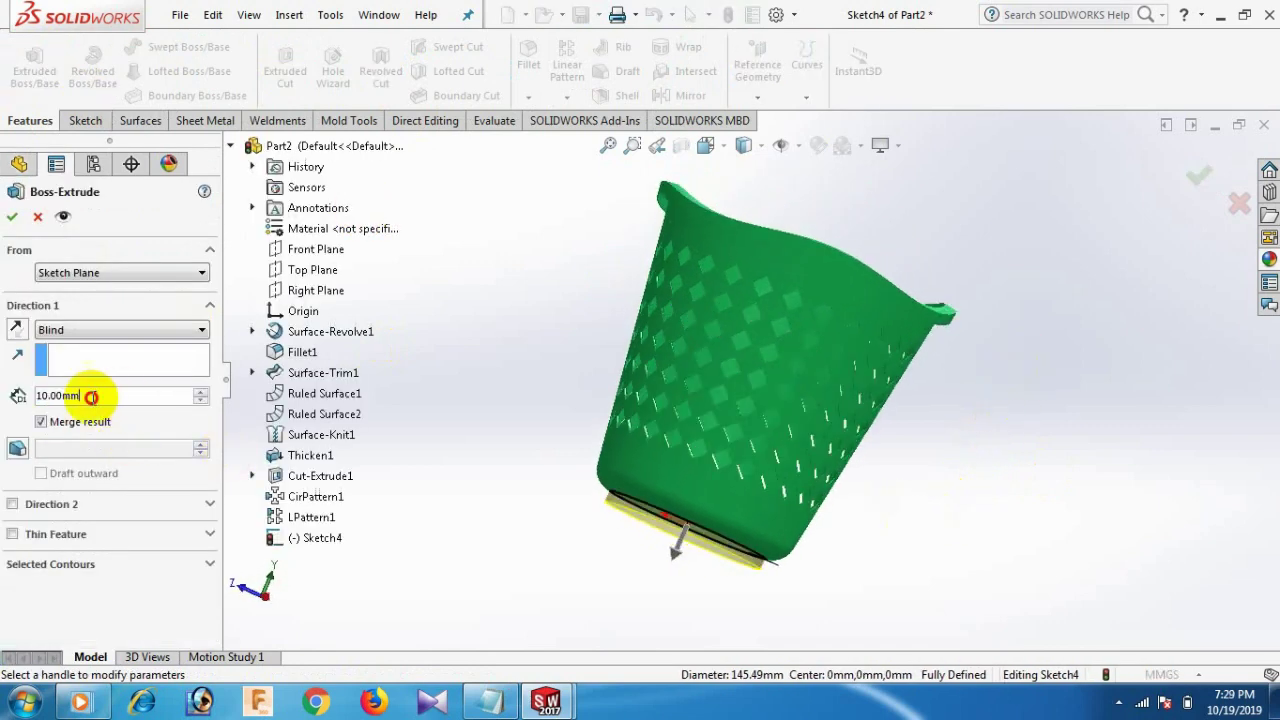
{"action": "left_click", "coordinate": [90, 395]}
{"action": "type", "text": "2"}
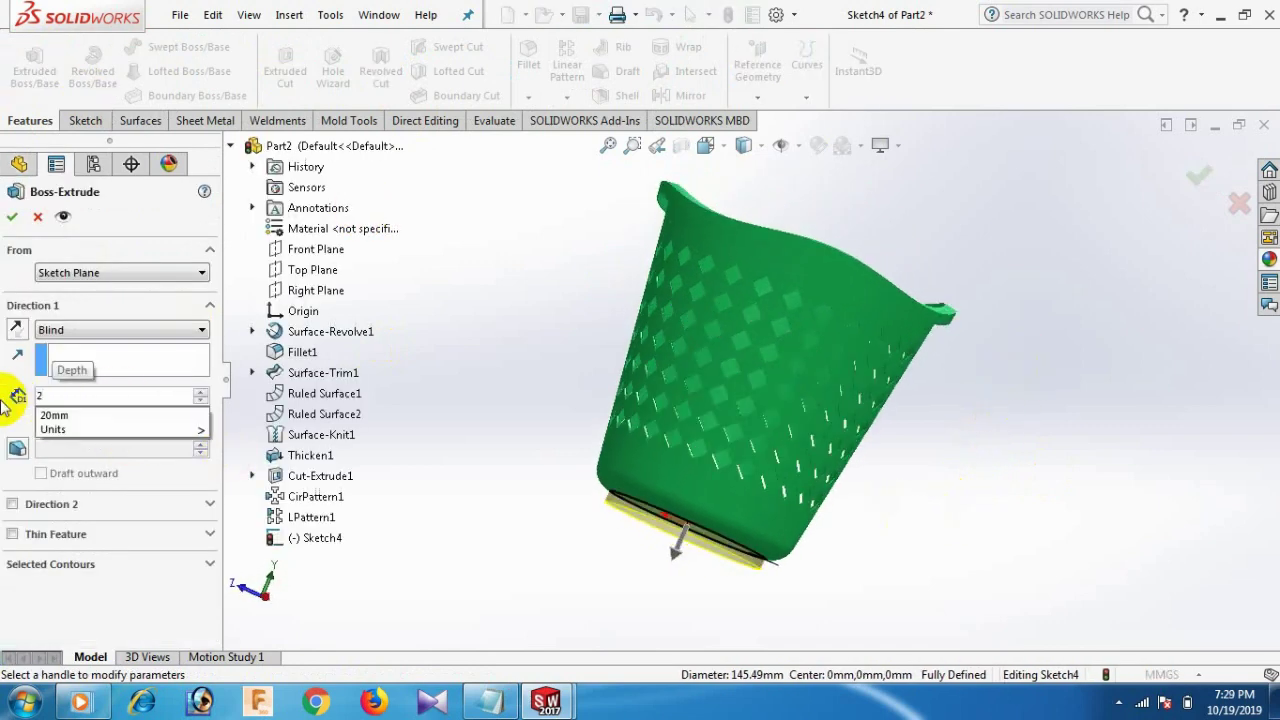
{"action": "key", "text": "BackSpace"}
{"action": "key", "text": "Return"}
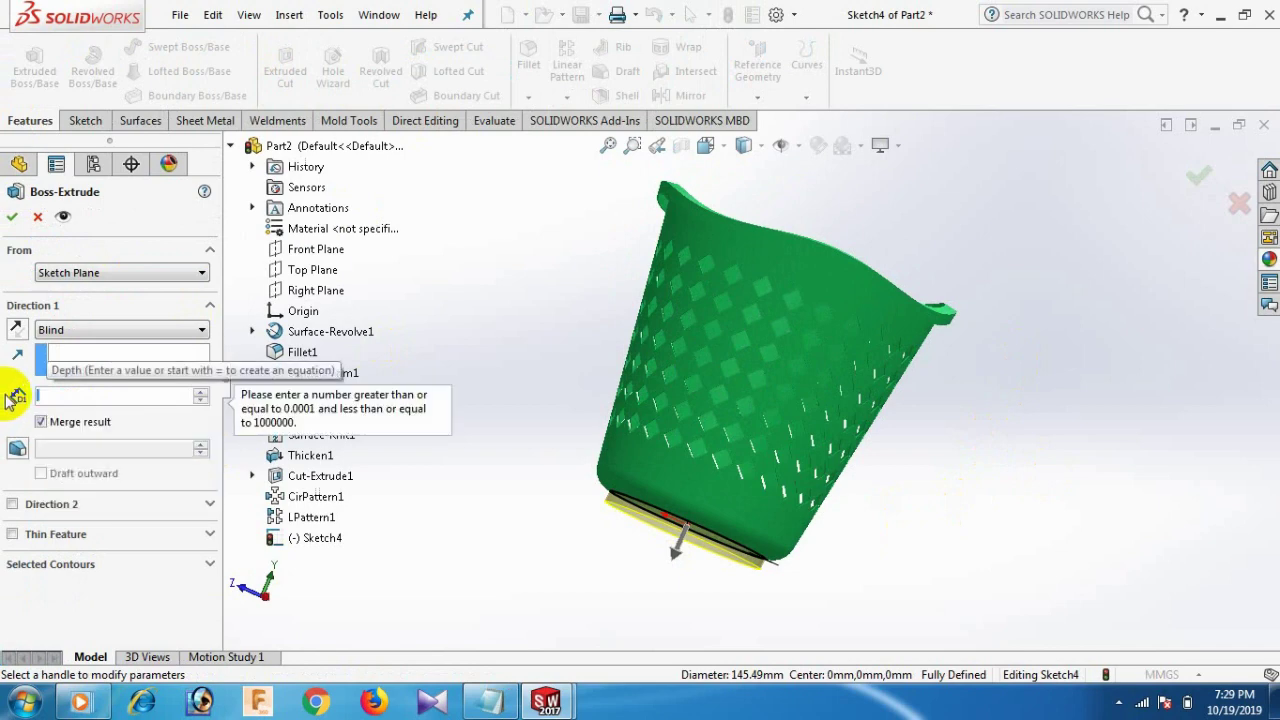
{"action": "type", "text": "1"}
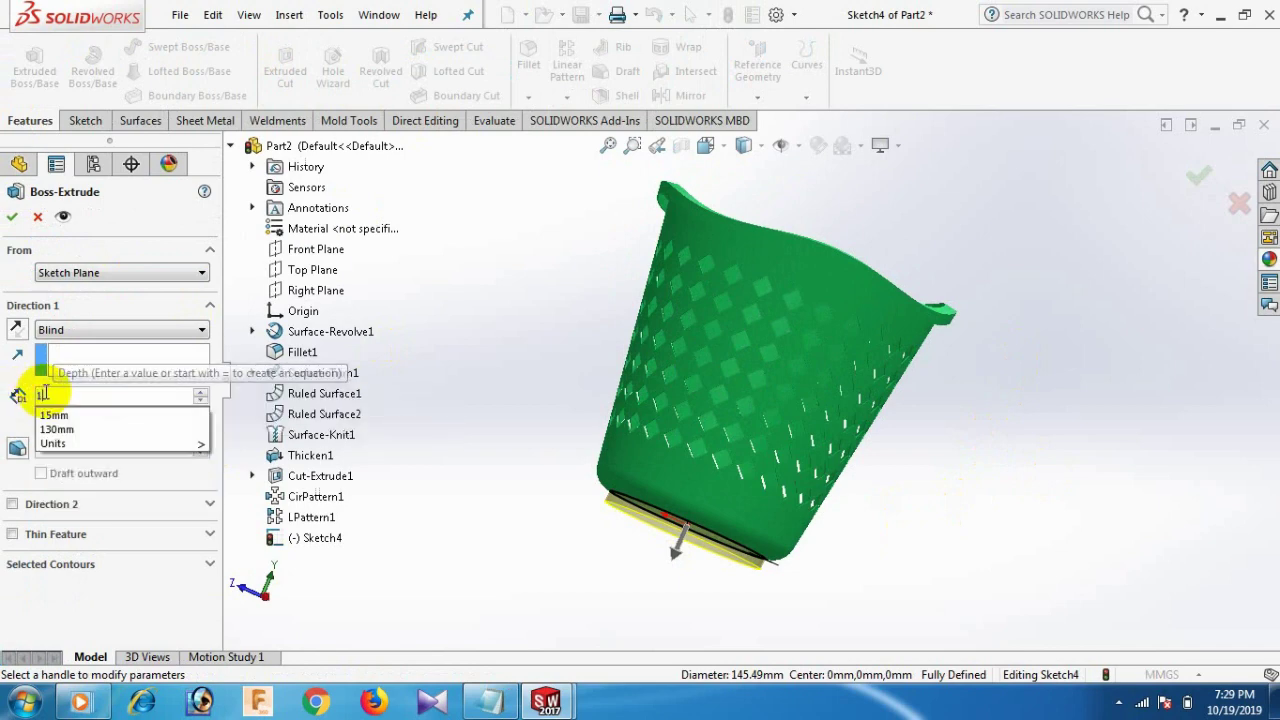
{"action": "key", "text": "Return"}
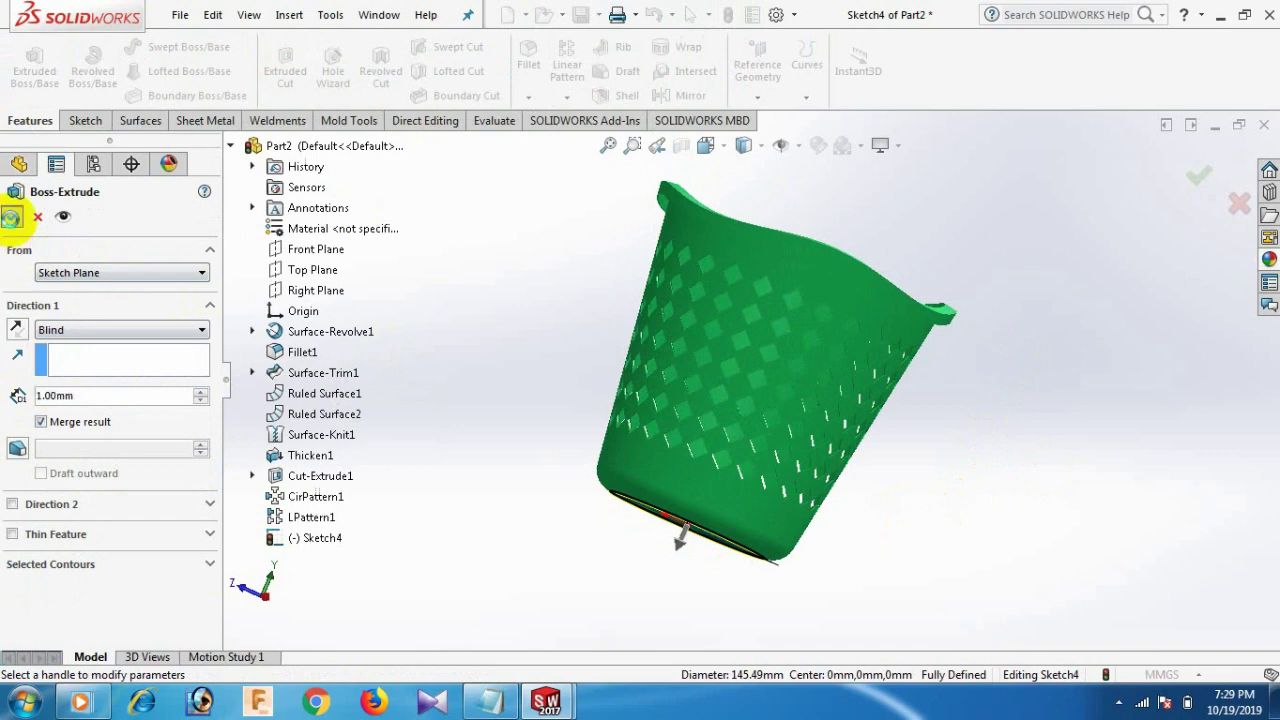
{"action": "left_click", "coordinate": [10, 217]}
{"action": "middle_click_drag", "start_coordinate": [829, 549], "coordinate": [935, 527]}
{"action": "key", "text": "space"}
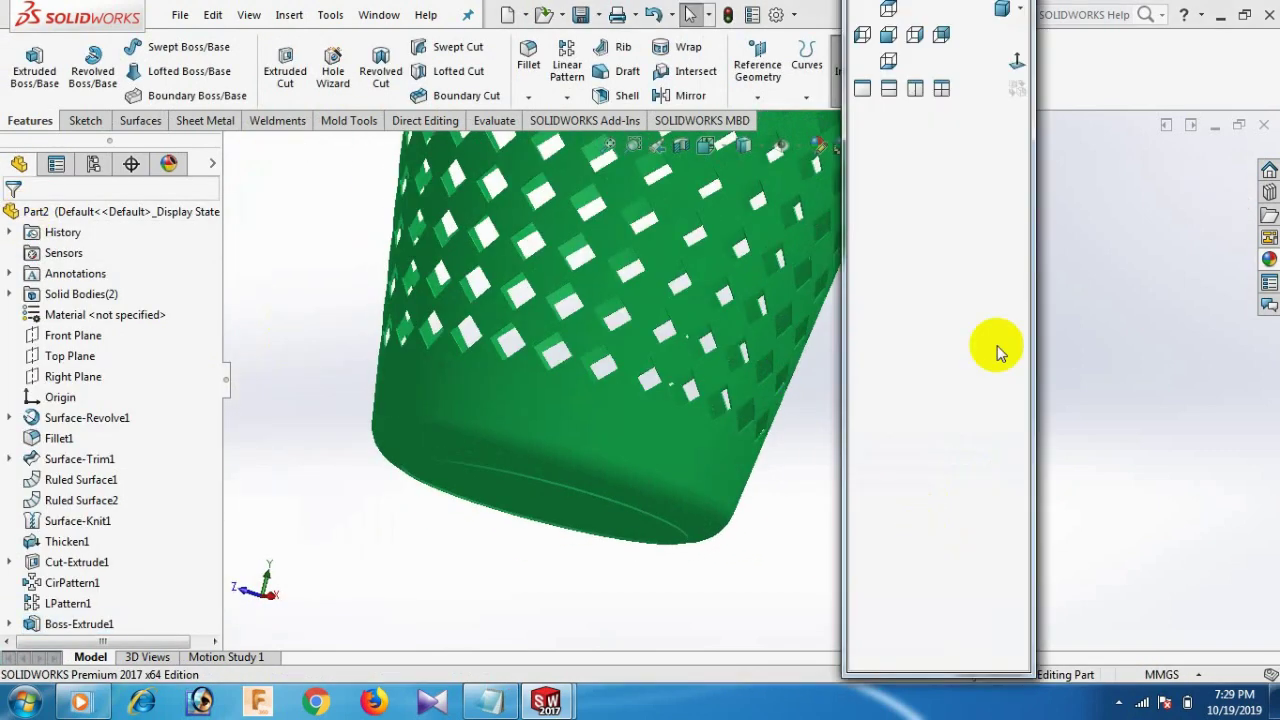
{"action": "left_click", "coordinate": [1003, 8]}
{"action": "middle_click_drag", "start_coordinate": [1078, 293], "coordinate": [1006, 346]}
{"action": "key", "text": "space"}
{"action": "left_click", "coordinate": [1072, 14]}
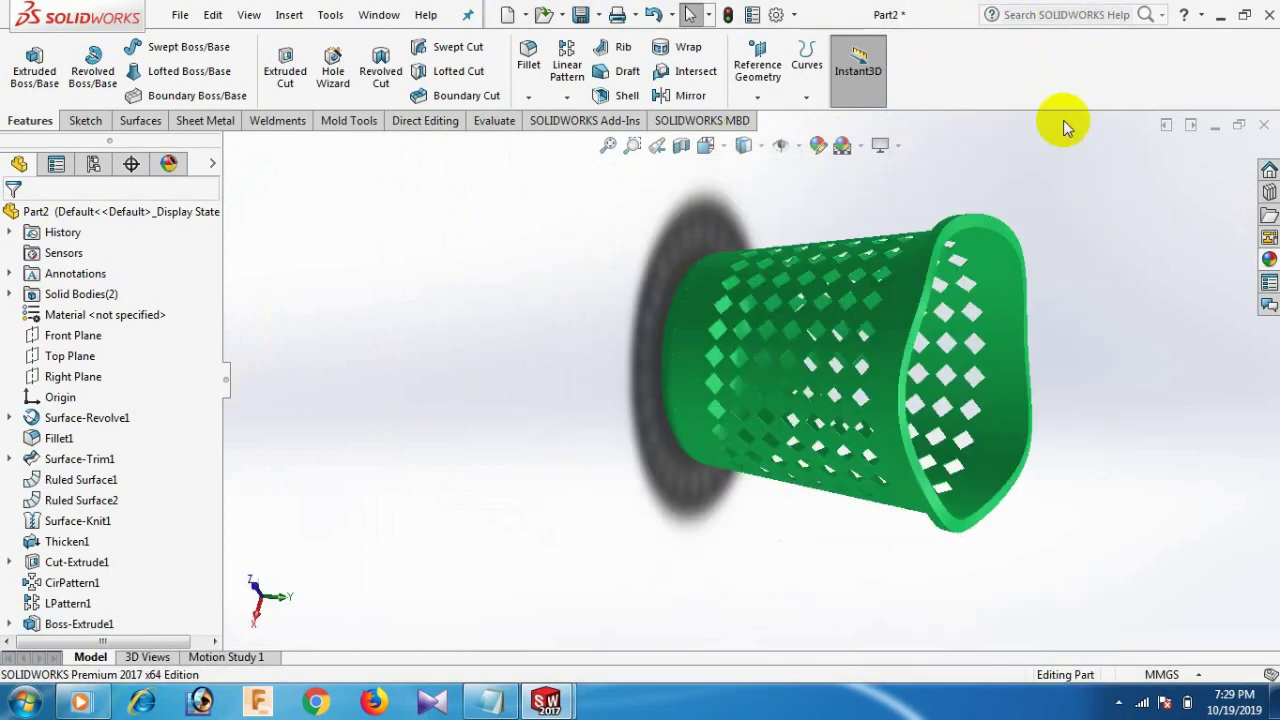
{"action": "left_click", "coordinate": [884, 315]}
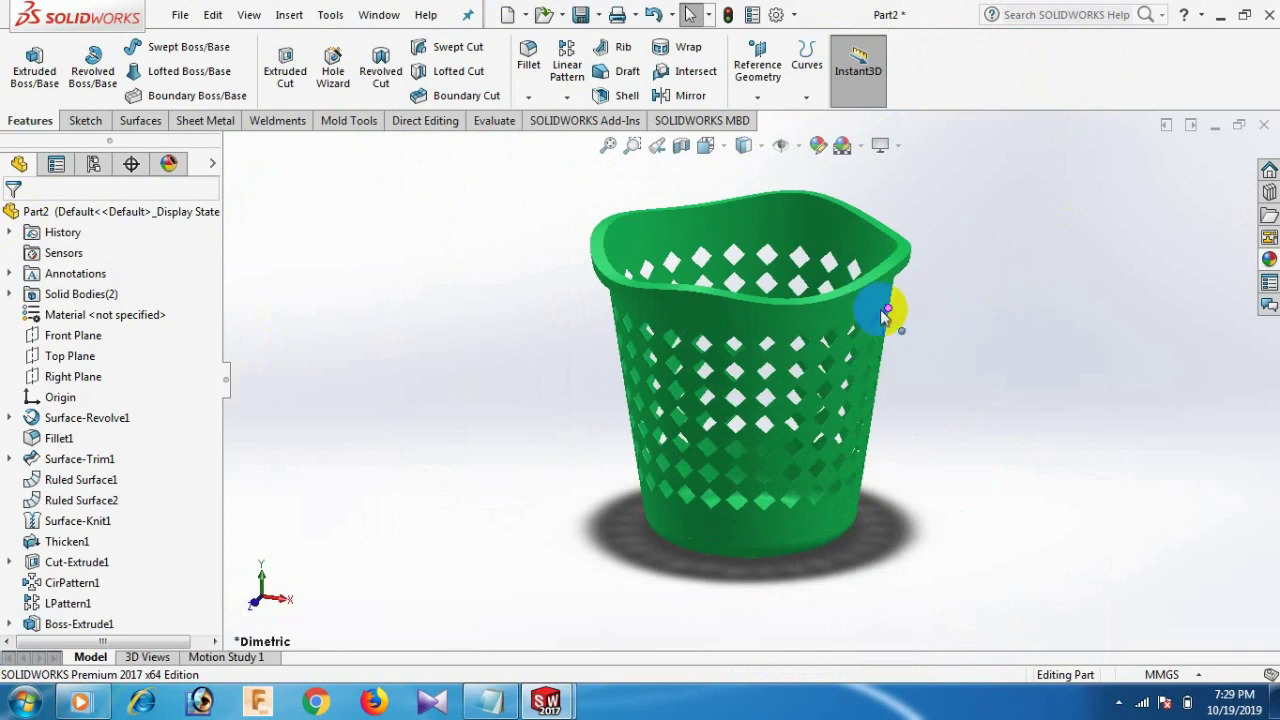